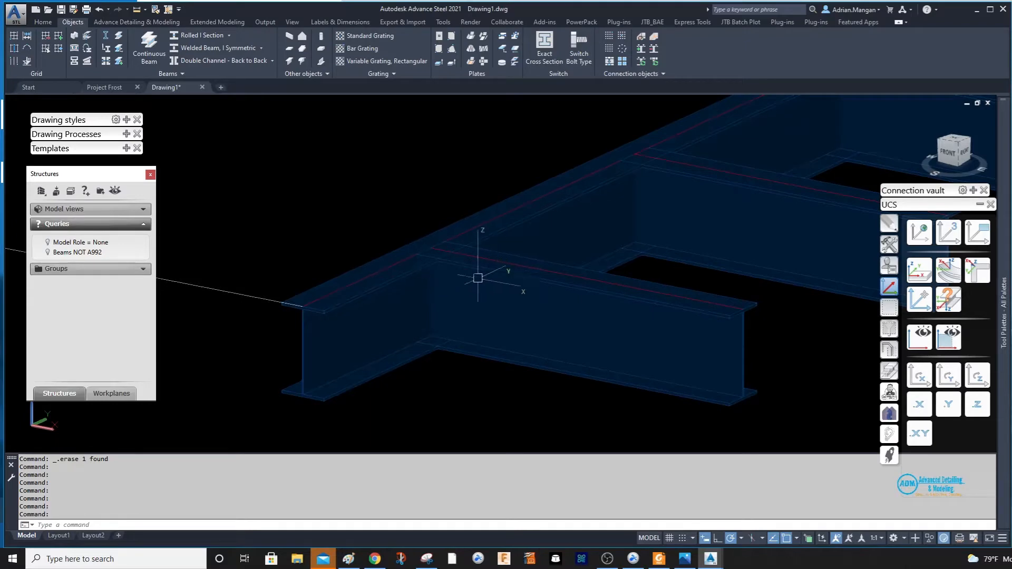
Step: Add a Clip angle connection between the long main beam and the nearest secondary beam
scroll(416, 251, "down", 4)
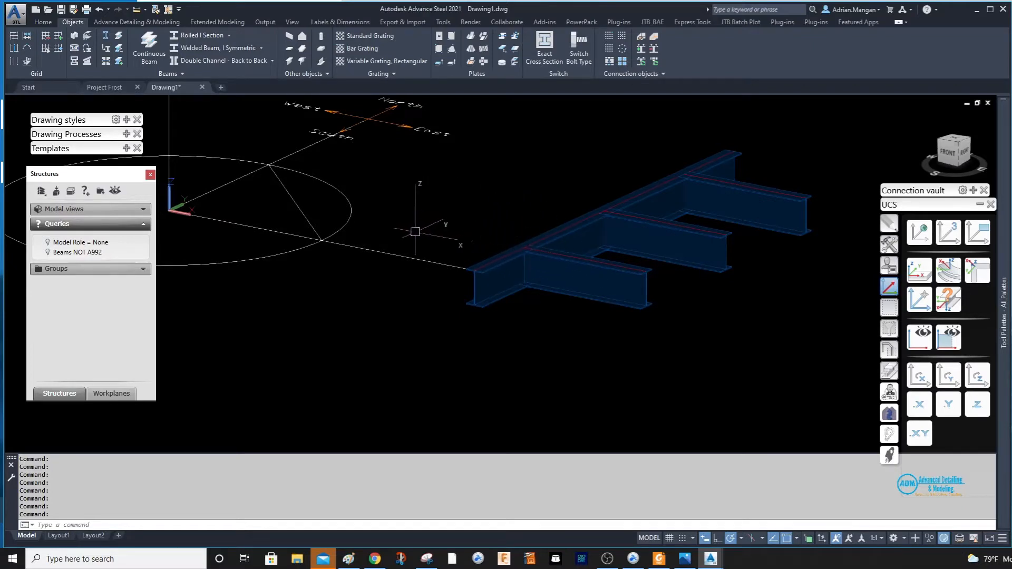
scroll(525, 244, "up", 4)
middle_click_drag(529, 246, 527, 249, "shift")
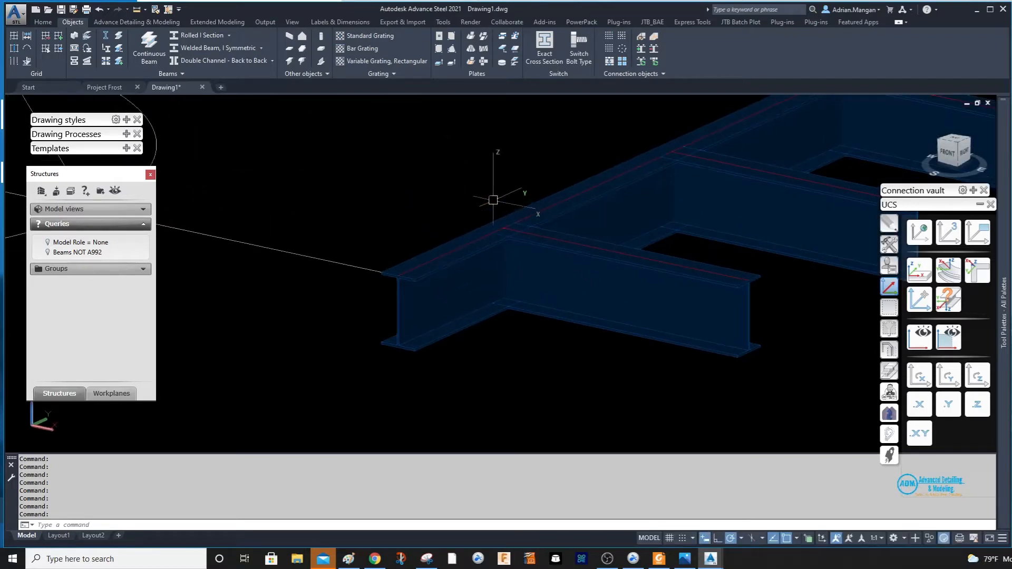
scroll(490, 218, "down", 3)
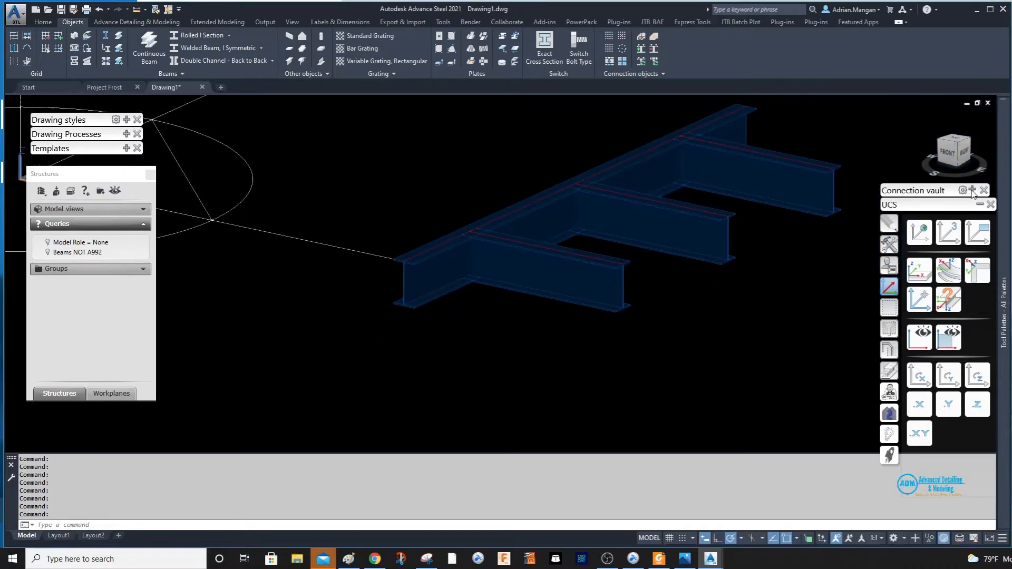
mouse_move(973, 194)
left_click(939, 235)
scroll(447, 246, "up", 3)
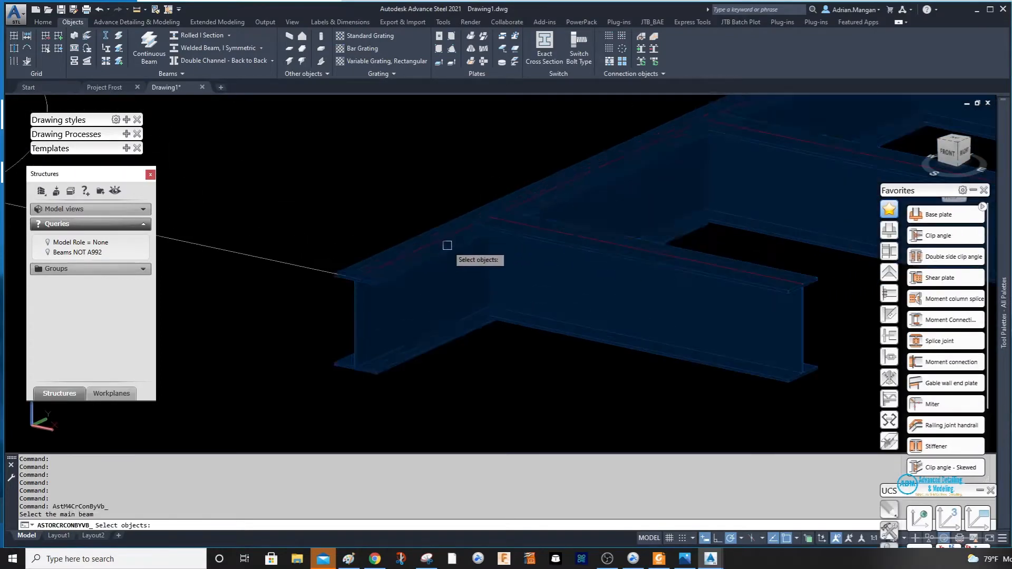
left_click(447, 246)
key("Return")
left_click(569, 243)
key("Return")
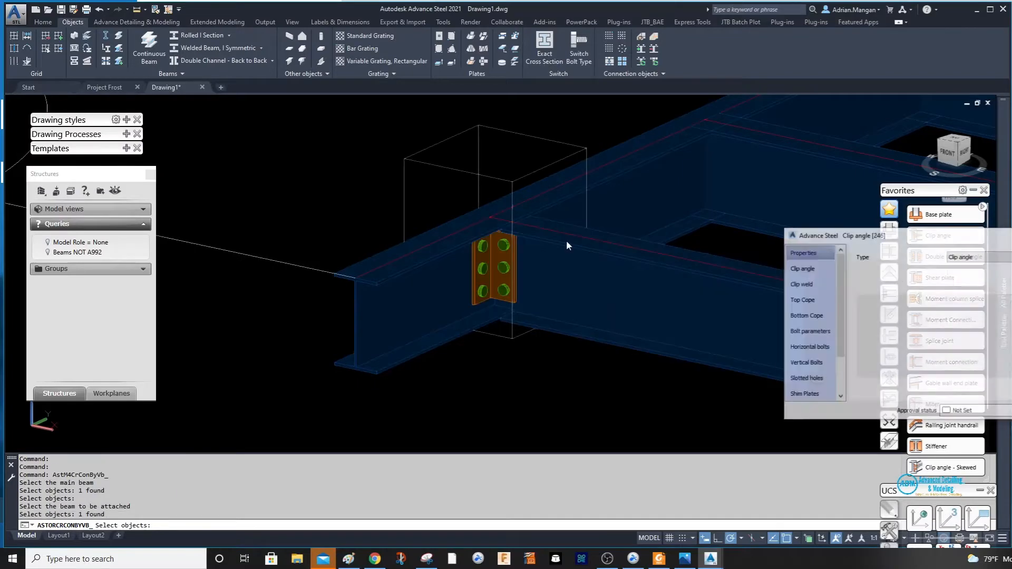
Step: Examine the top of the new clip angle where the secondary beam's upper flange meets the main beam
scroll(472, 252, "up", 3)
scroll(506, 232, "up", 4)
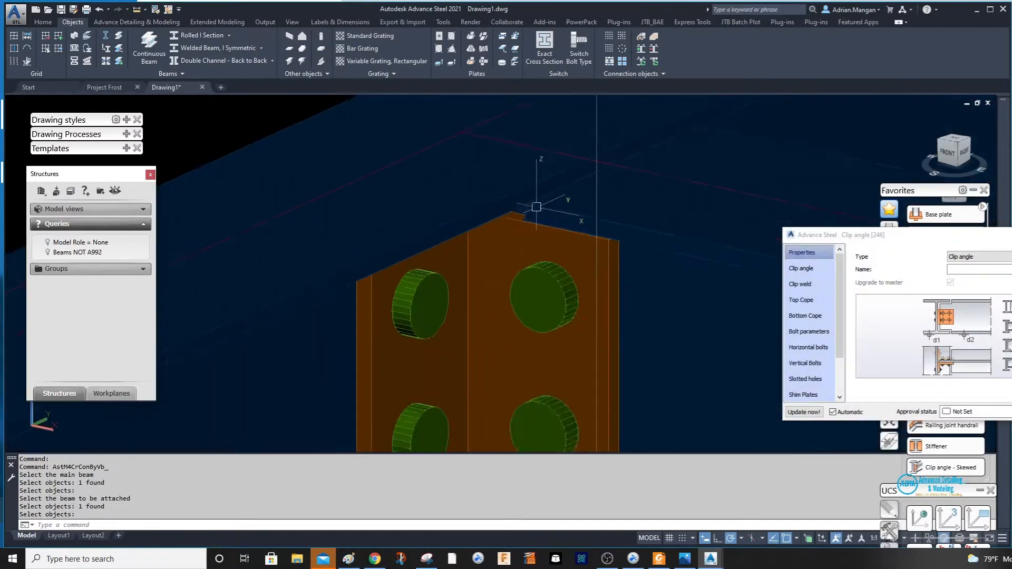
scroll(516, 229, "up", 2)
scroll(514, 233, "down", 3)
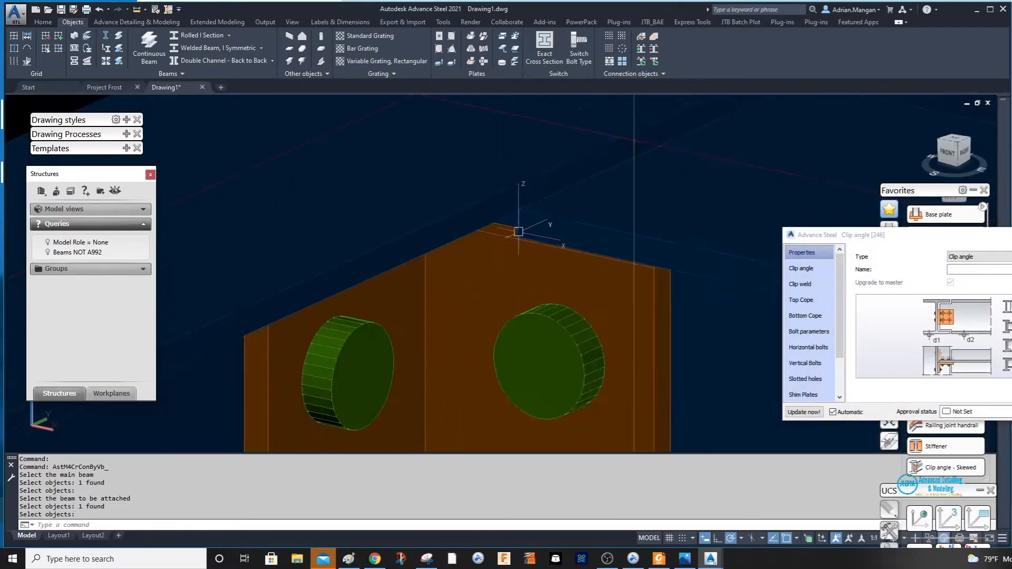
scroll(517, 228, "down", 4)
scroll(476, 208, "up", 3)
middle_click_drag(468, 205, 460, 190)
scroll(474, 210, "down", 2)
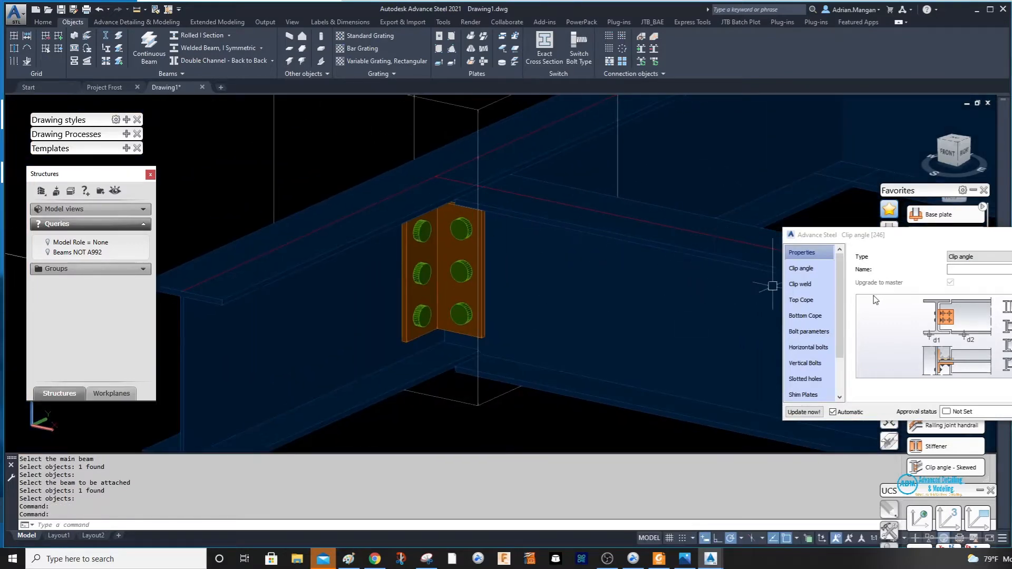
Step: Set the clip angle's top cope to a 1/4" length measured From main flange and its vertical gap to Inside secondary
left_click(814, 301)
left_click(977, 304)
left_click(971, 318)
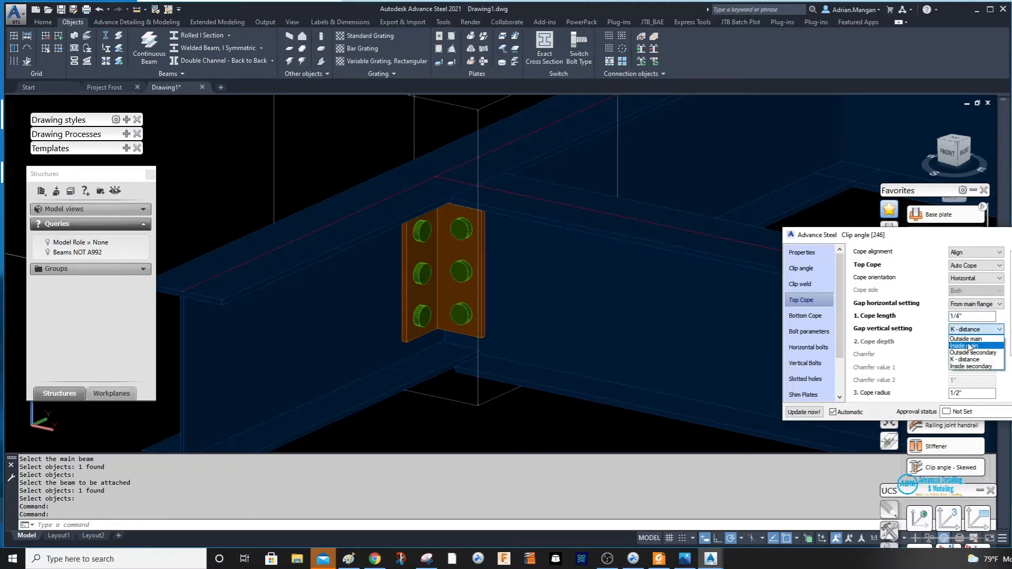
left_click(972, 343)
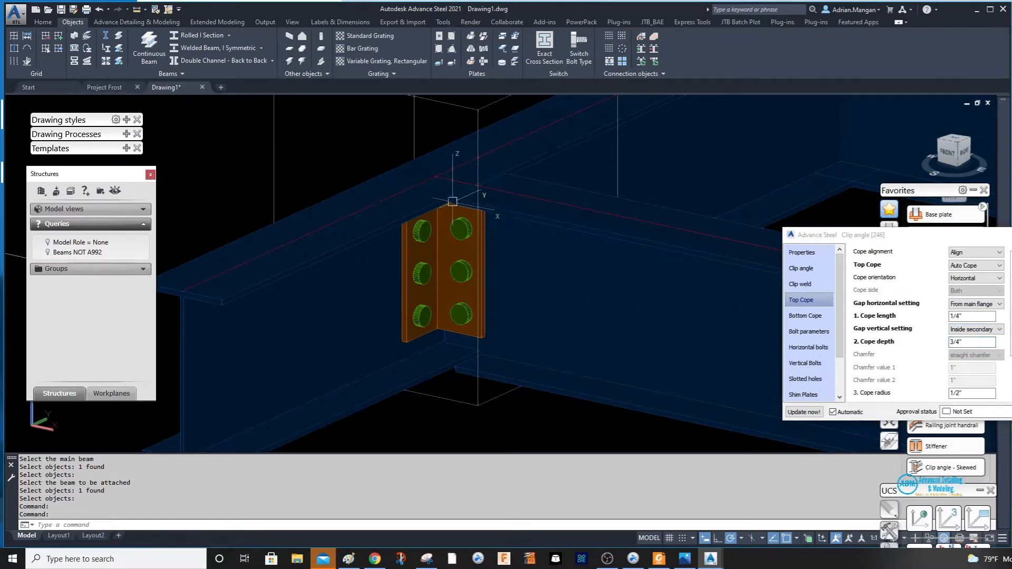
Step: Set the clip angle's bottom cope to a 1/4" length measured From main flange and its vertical gap to Inside secondary
scroll(462, 336, "up", 3)
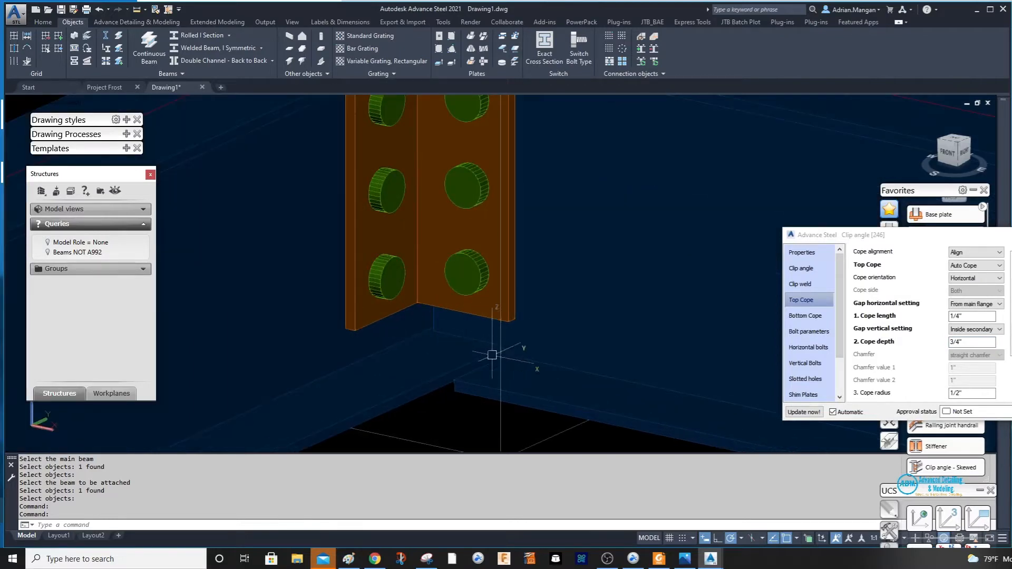
left_click(804, 316)
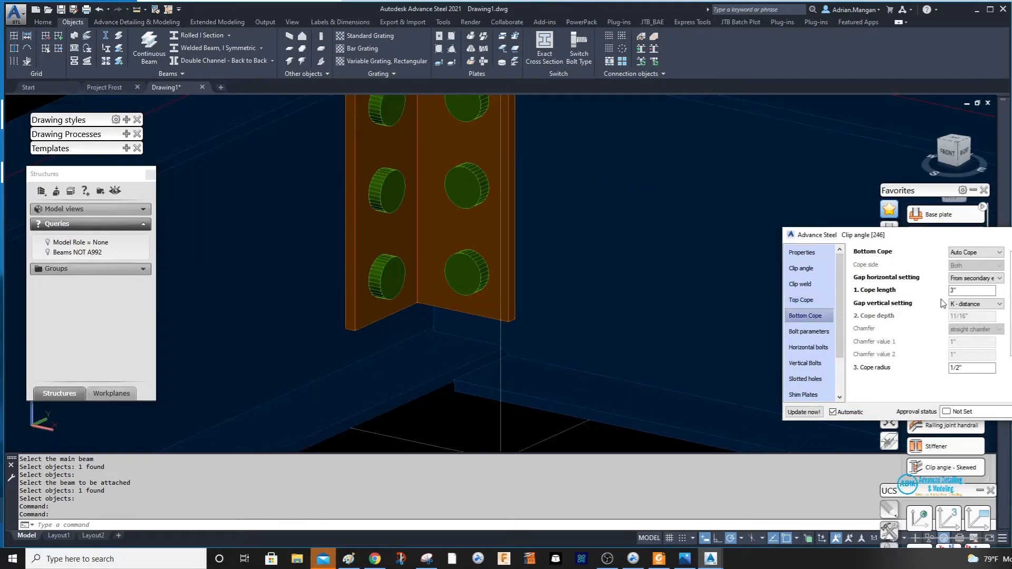
left_click(974, 278)
left_click(969, 293)
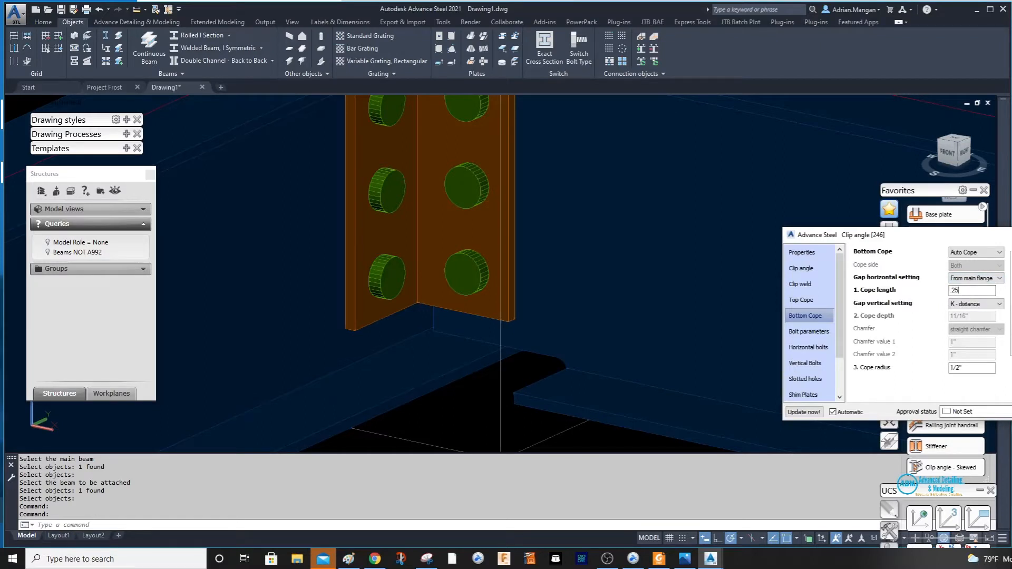
left_click(1000, 304)
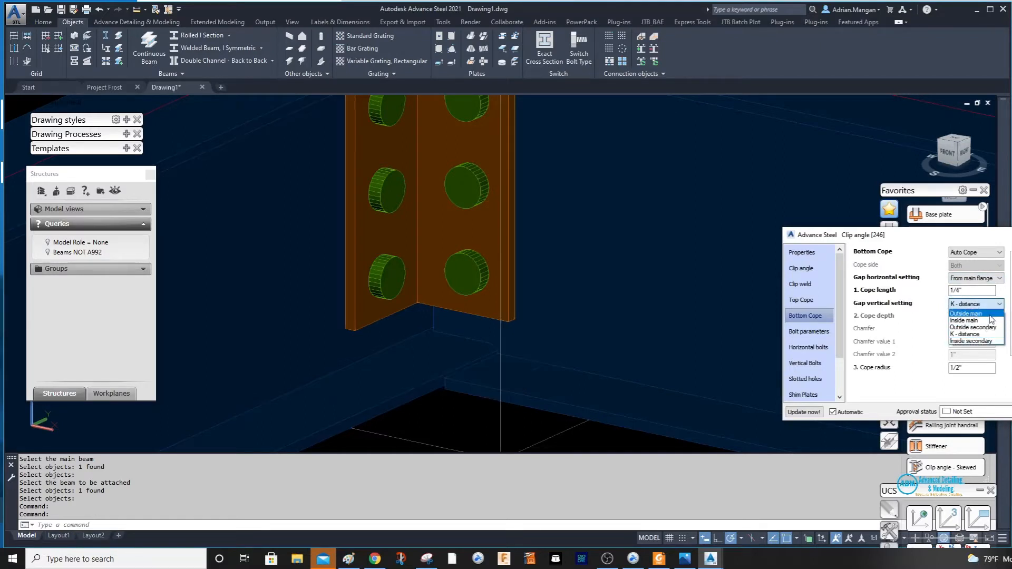
left_click(985, 344)
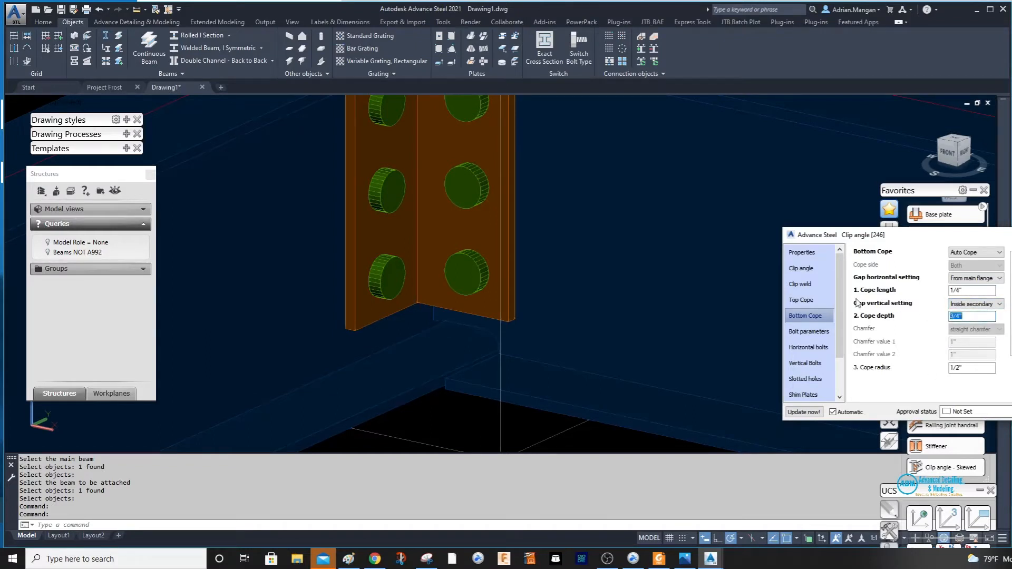
key("Escape")
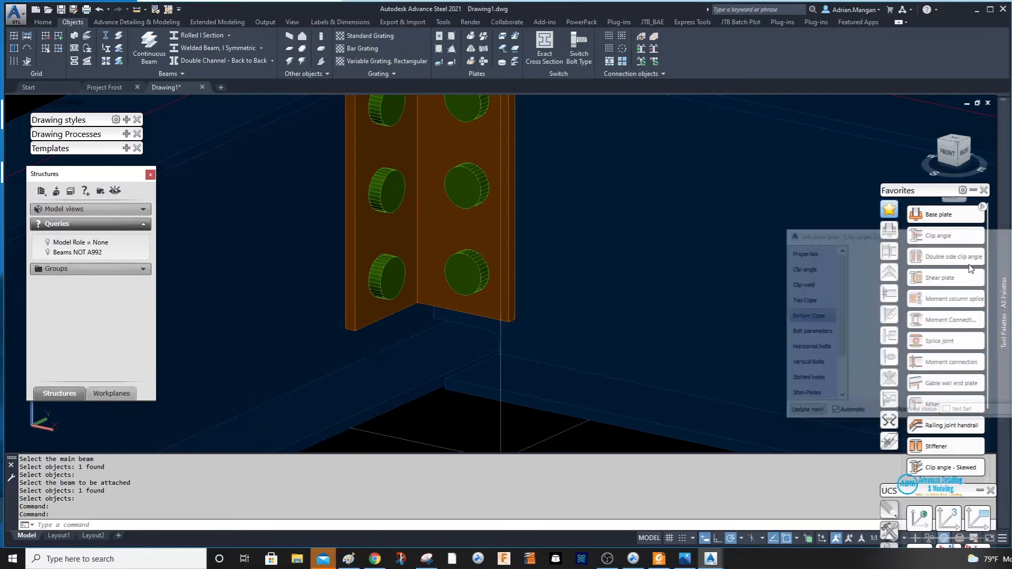
Step: Add a Moment Connection Beam to Beam between the main beam and the farthest secondary beam
scroll(790, 277, "down", 4)
middle_click_drag(770, 257, 510, 329, "shift")
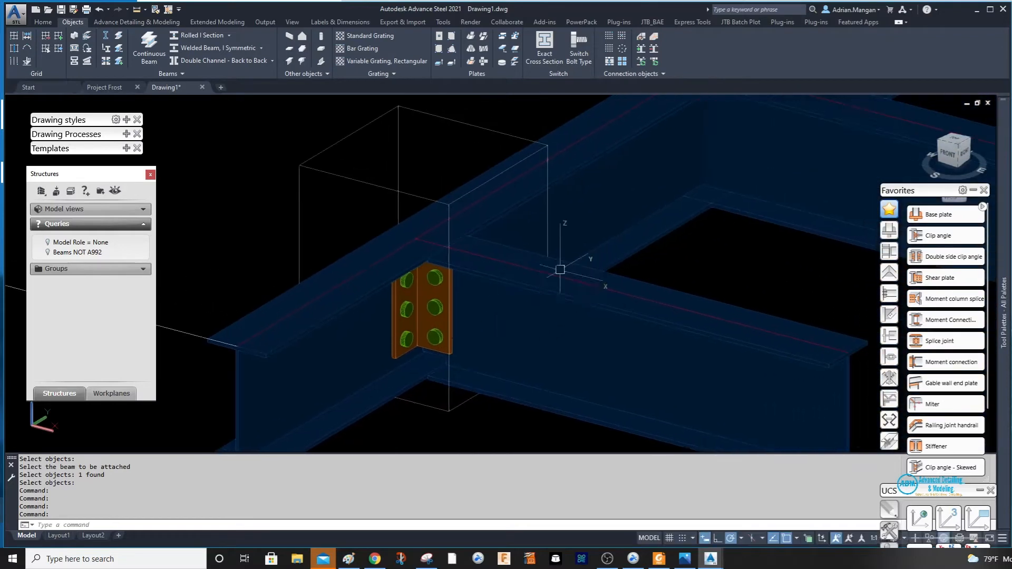
middle_click_drag(560, 269, 456, 290, "shift")
scroll(599, 247, "down", 2)
middle_click_drag(514, 259, 472, 273, "shift")
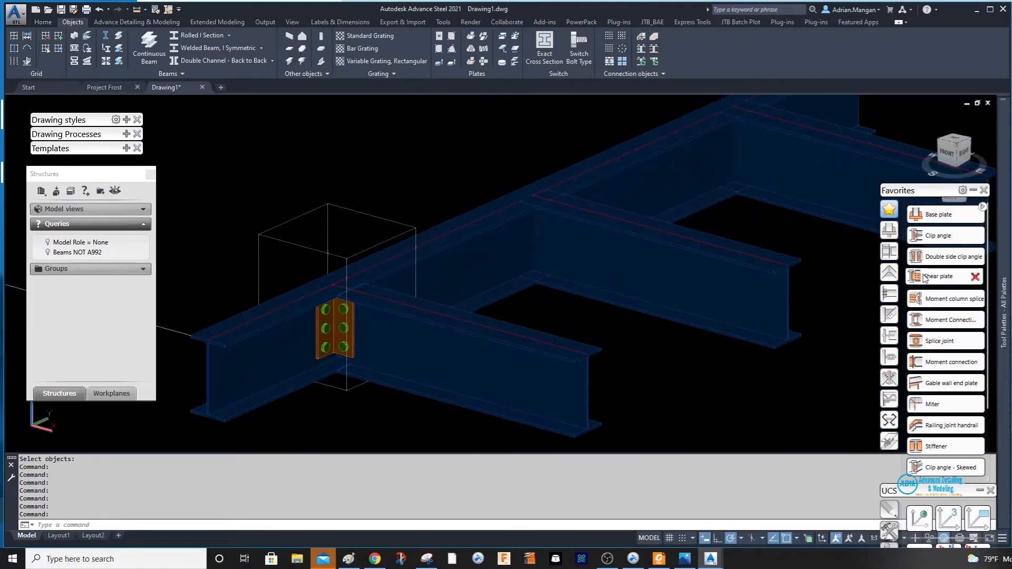
left_click(973, 189)
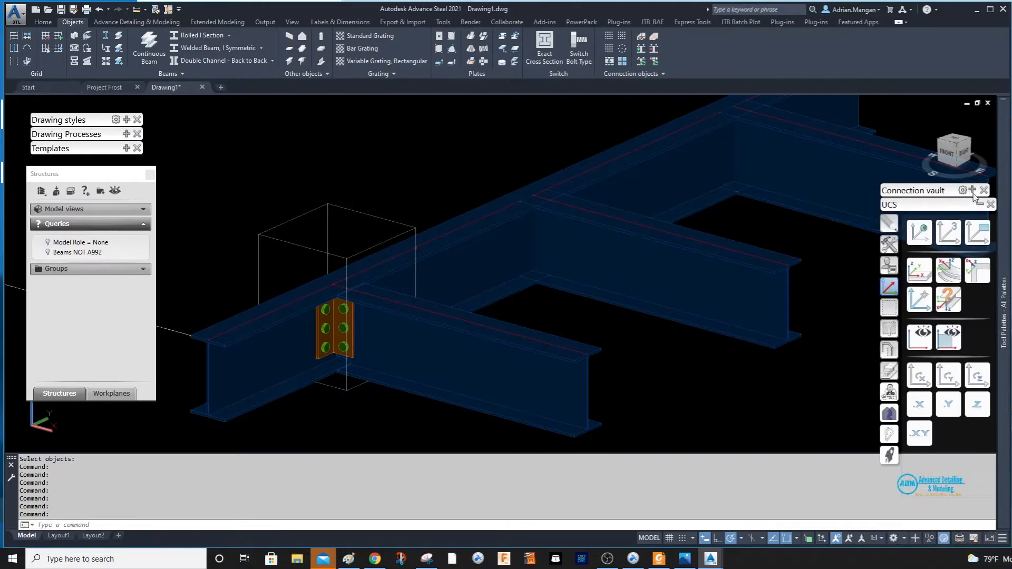
mouse_move(973, 193)
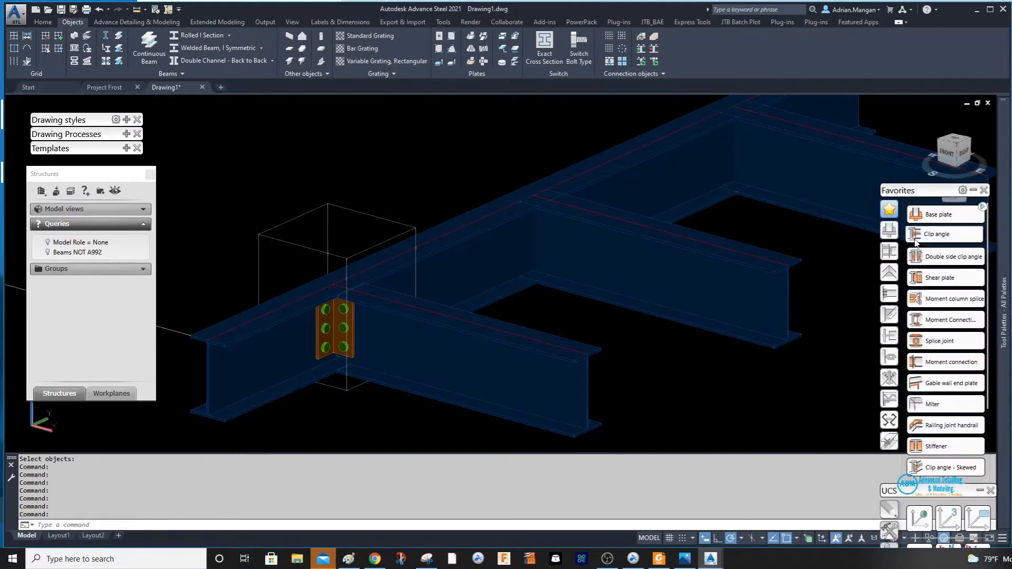
left_click(944, 323)
middle_click_drag(712, 183, 609, 245)
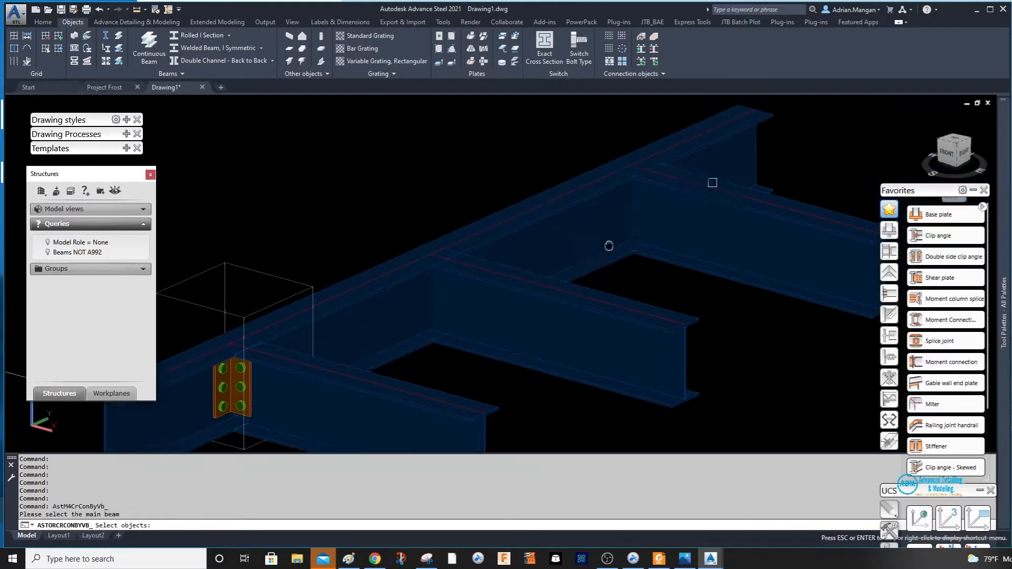
left_click(610, 186)
key("Return")
left_click(651, 182)
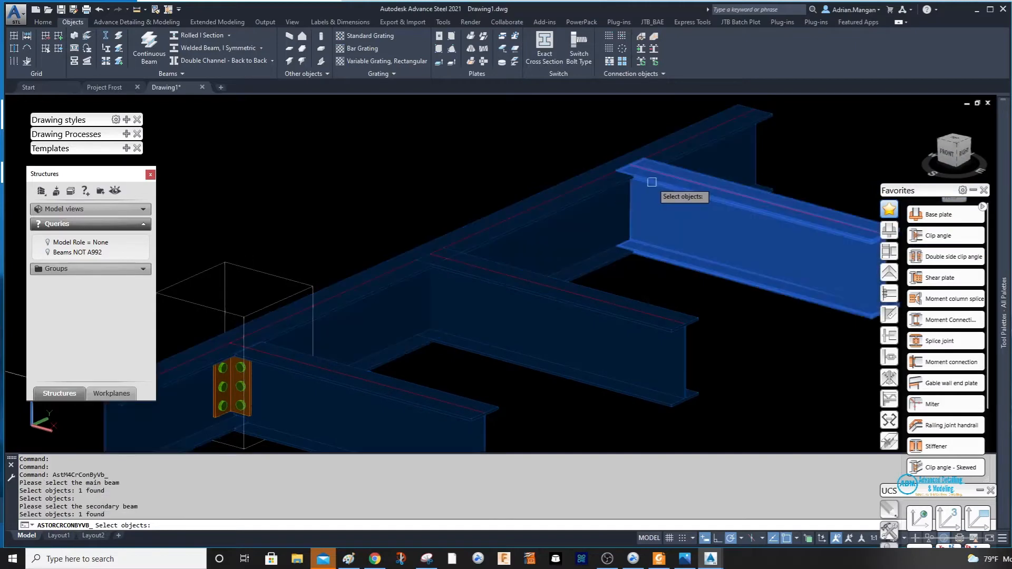
key("Return")
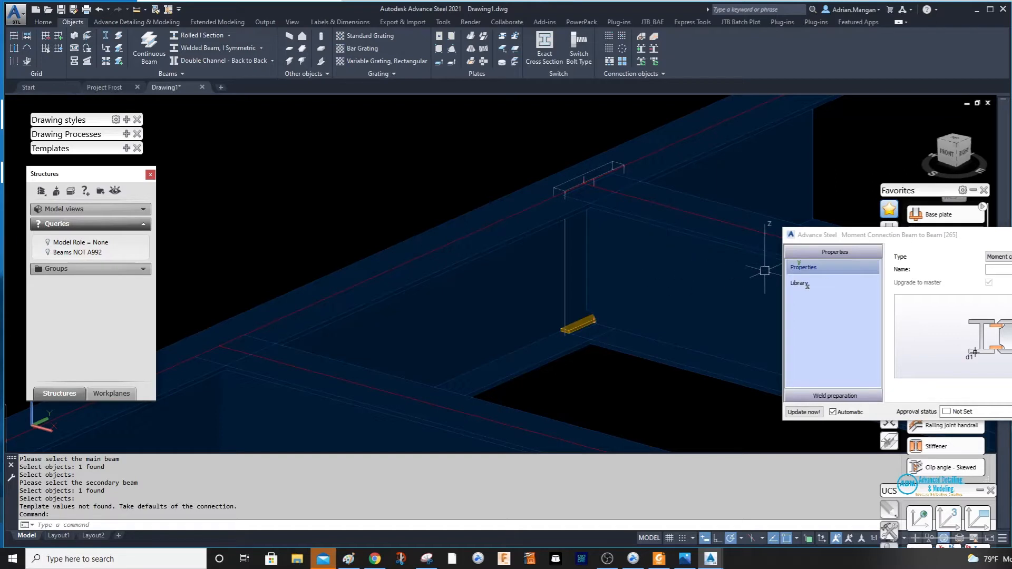
Step: Close the connection's properties and delete the moment connection from the farthest secondary beam
key("Escape")
scroll(565, 321, "up", 4)
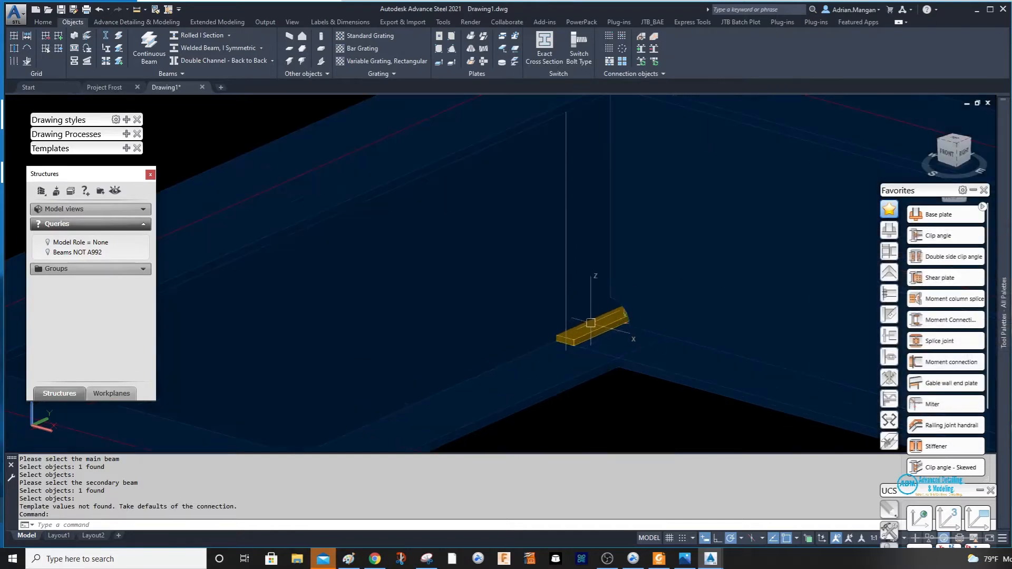
left_click(592, 324)
key("Delete")
scroll(590, 275, "down", 4)
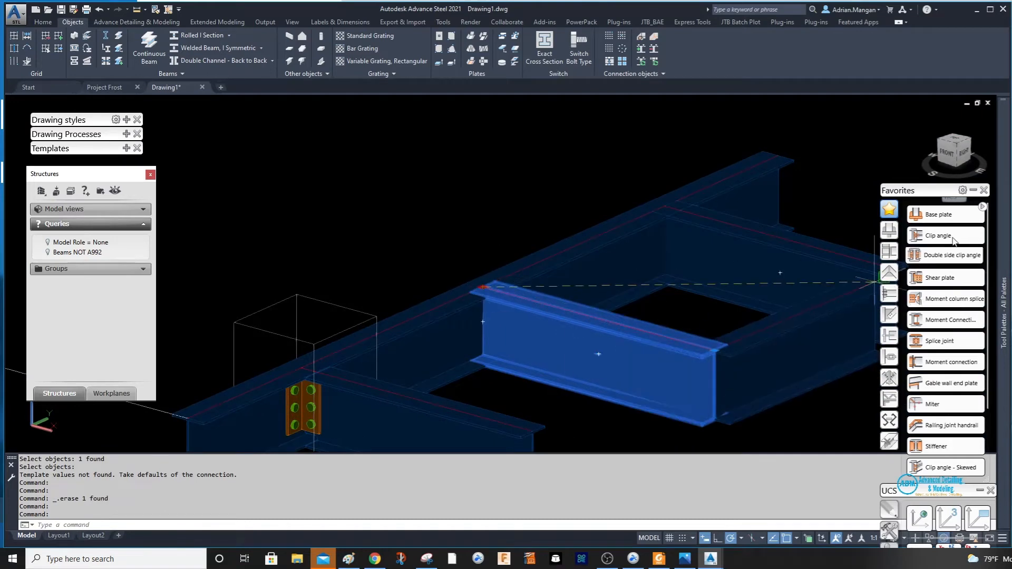
left_click(973, 191)
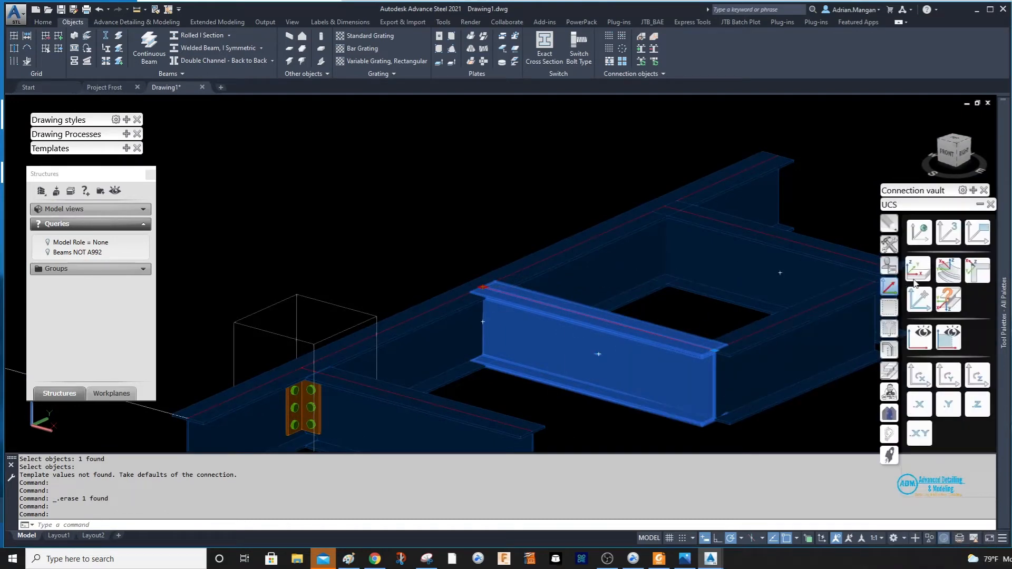
left_click(920, 401)
scroll(369, 316, "up", 10)
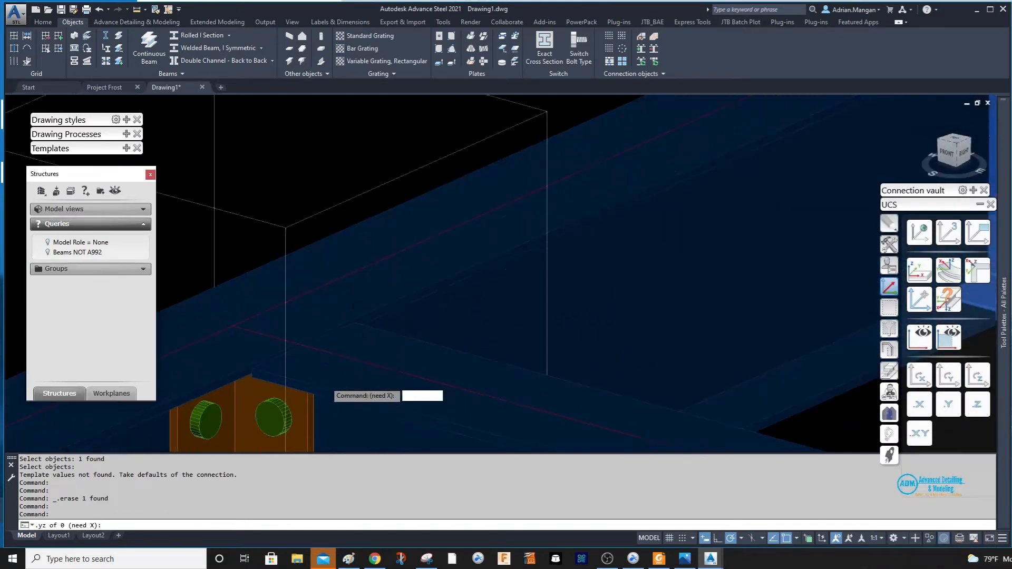
key("Escape")
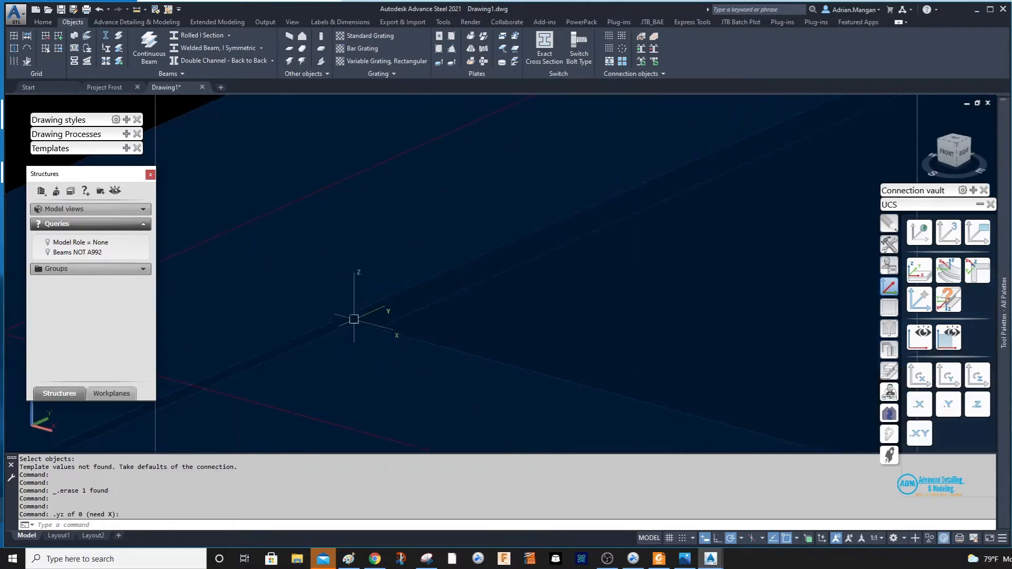
scroll(369, 313, "down", 10)
scroll(780, 158, "up", 6)
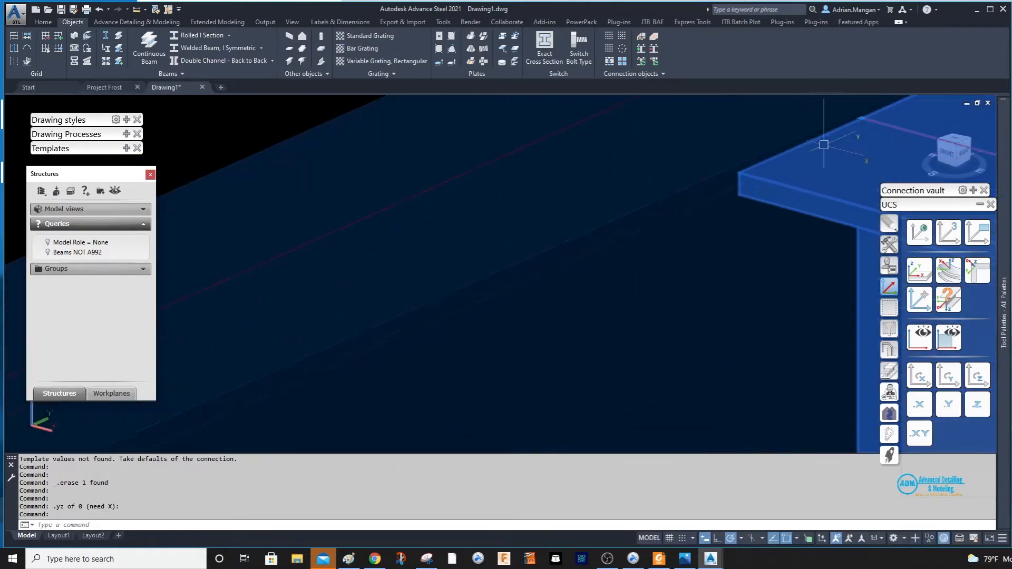
scroll(743, 161, "down", 6)
middle_click_drag(723, 170, 479, 214)
key("Escape")
scroll(617, 212, "down", 4)
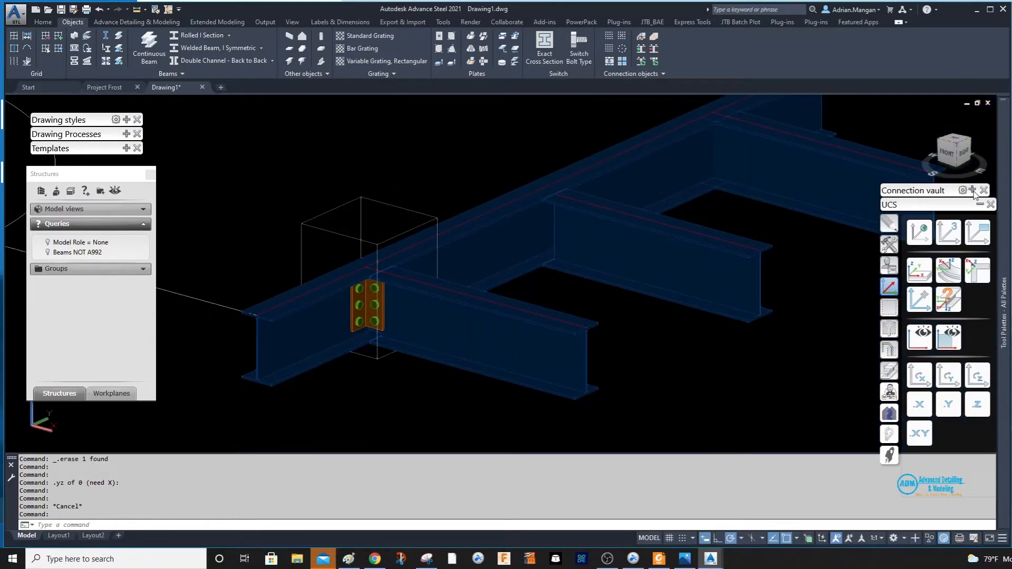
Step: Add a Moment Connection Beam to Beam between the main beam and the middle secondary beam
mouse_move(974, 194)
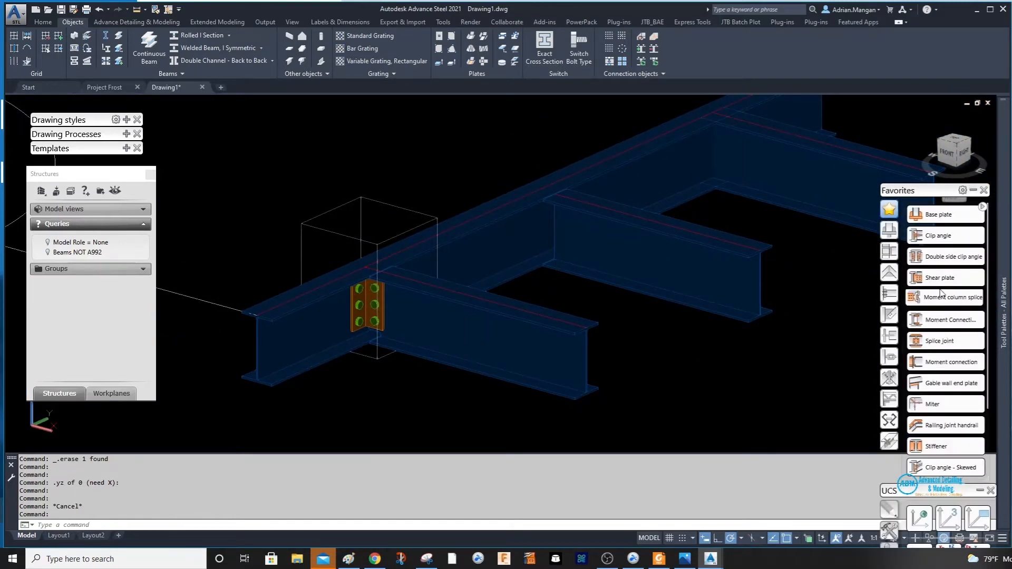
left_click(938, 325)
left_click(529, 203)
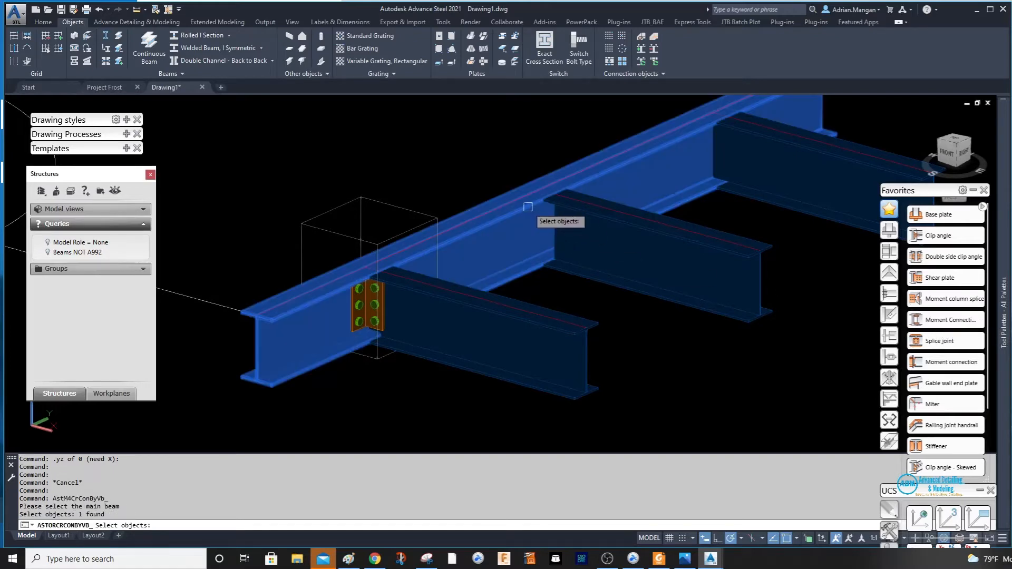
key("Return")
left_click(568, 203)
key("Return")
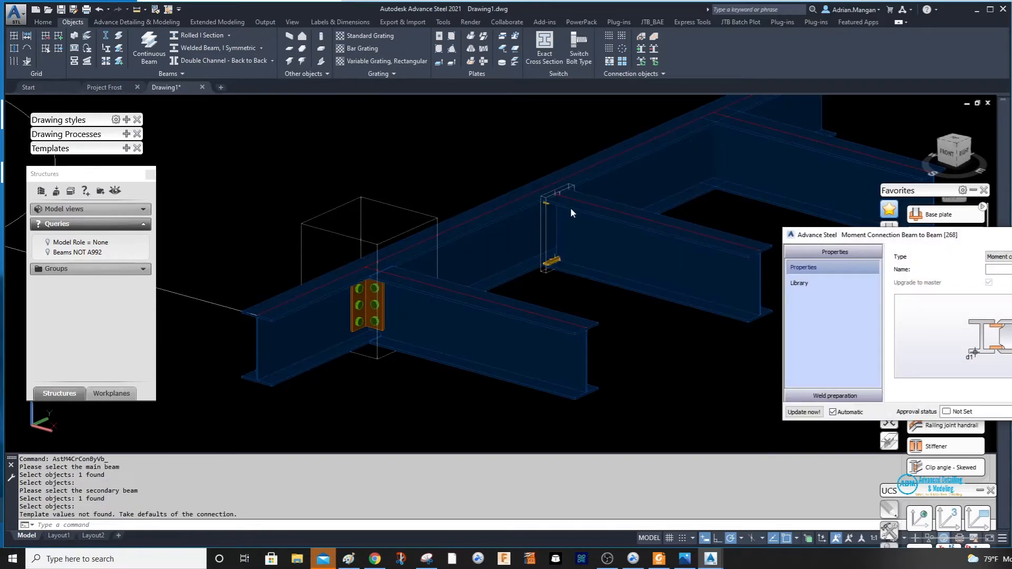
scroll(561, 230, "up", 3)
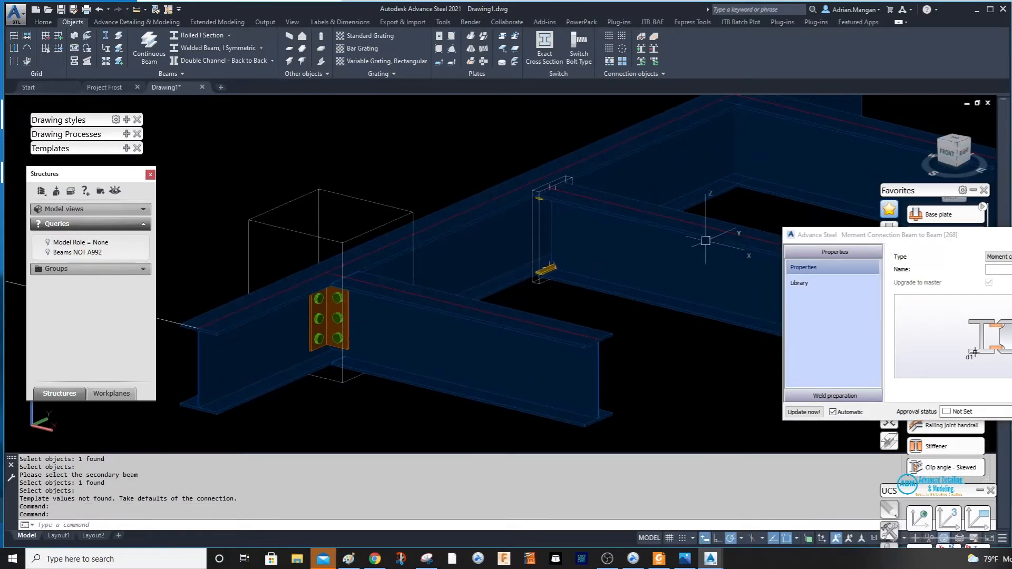
scroll(671, 266, "up", 2)
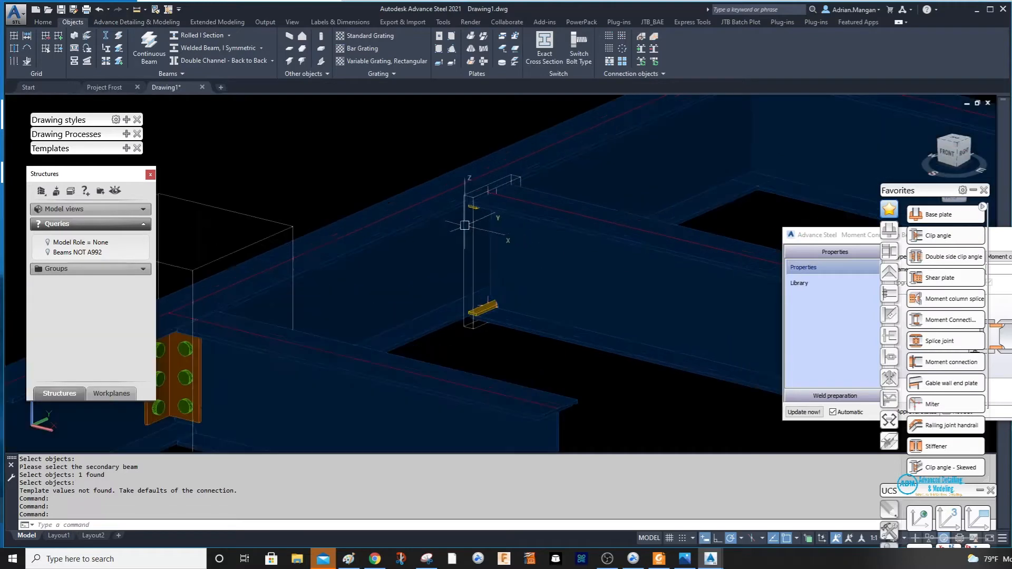
Step: Collapse the Connection vault and tool palettes and bring up the moment connection's weld preparation settings for the top web
left_click(975, 190)
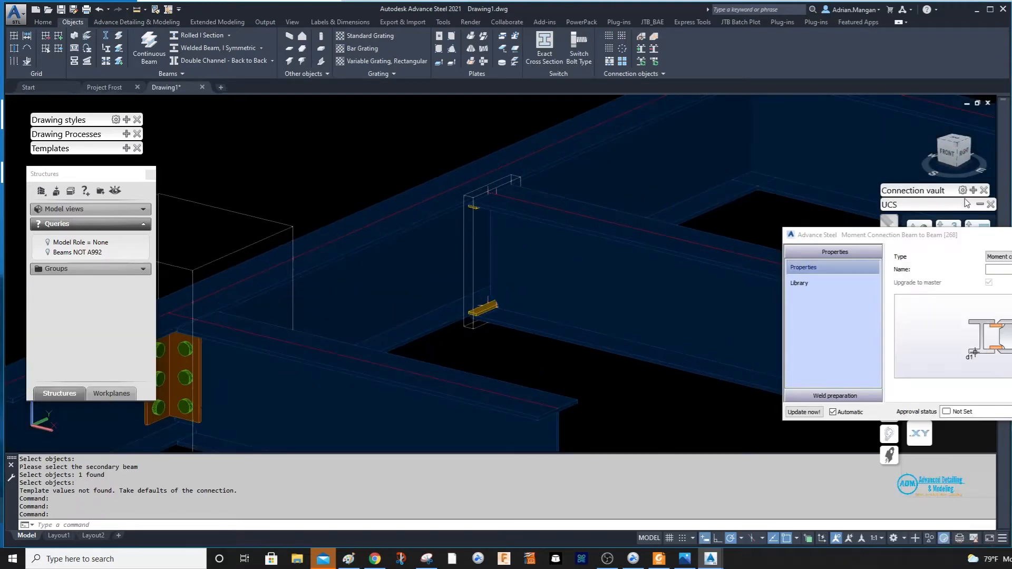
left_click(977, 205)
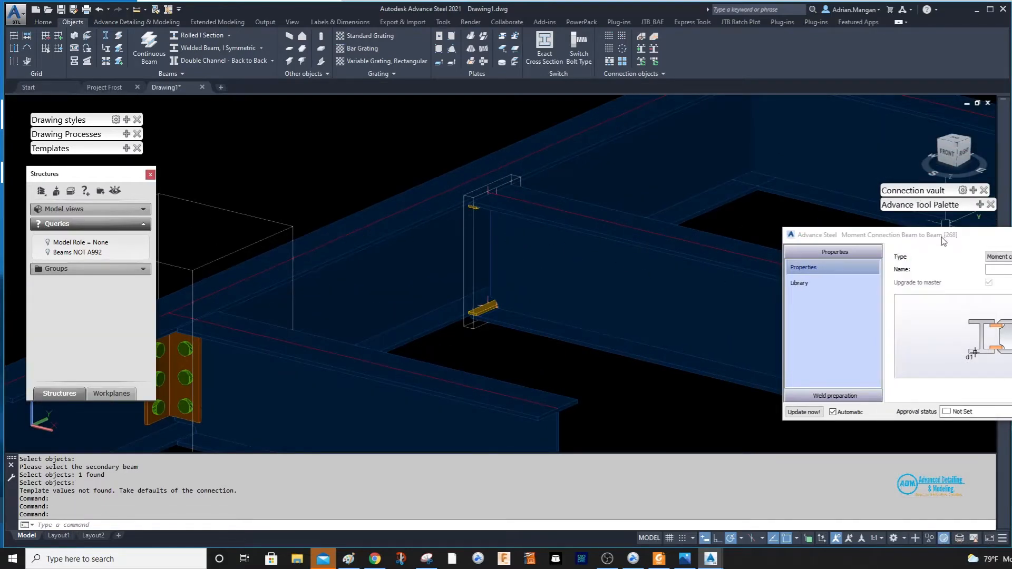
left_click_drag(943, 240, 767, 164)
middle_click_drag(484, 201, 449, 208)
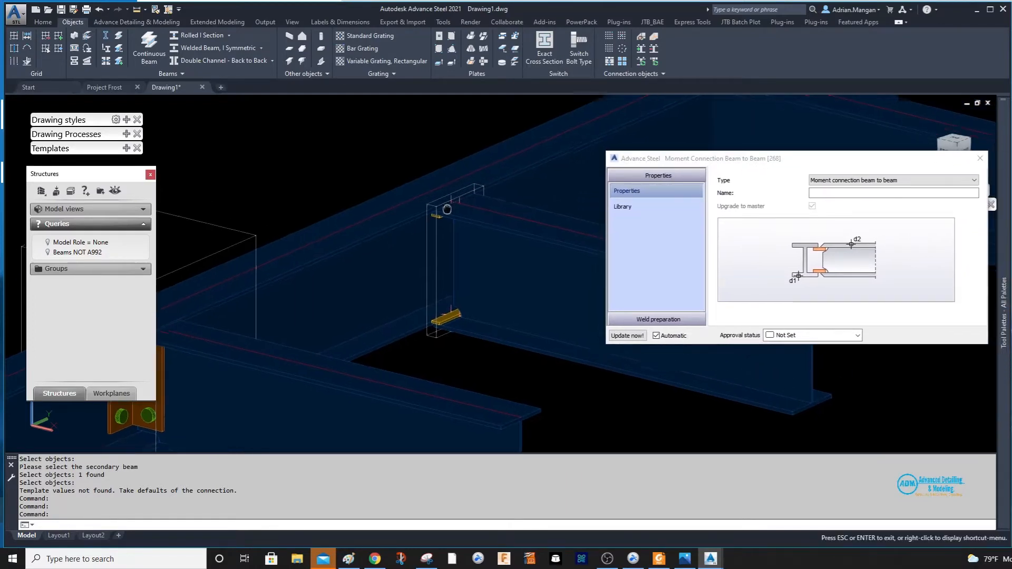
left_click(640, 205)
left_click(658, 318)
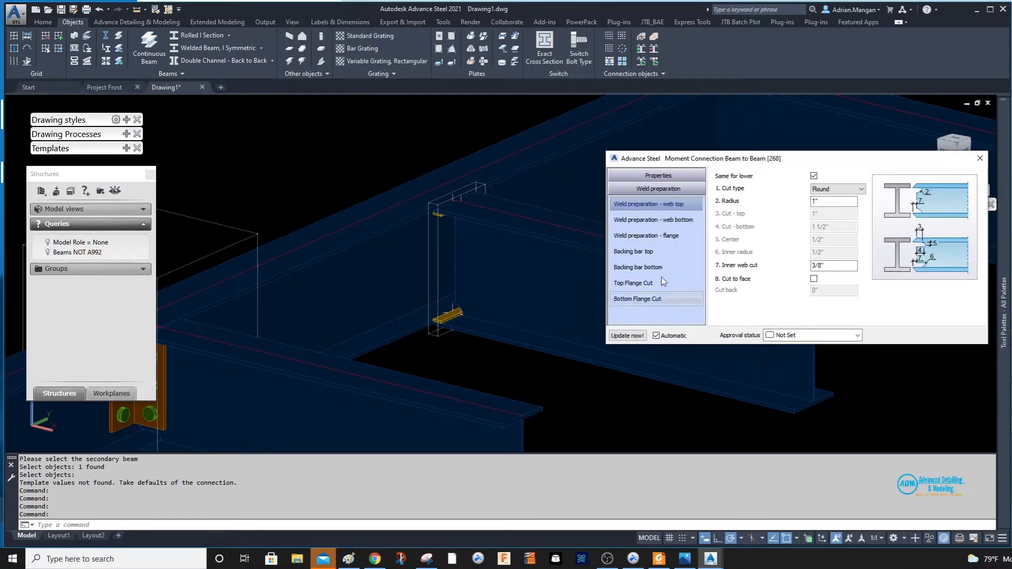
scroll(463, 226, "up", 3)
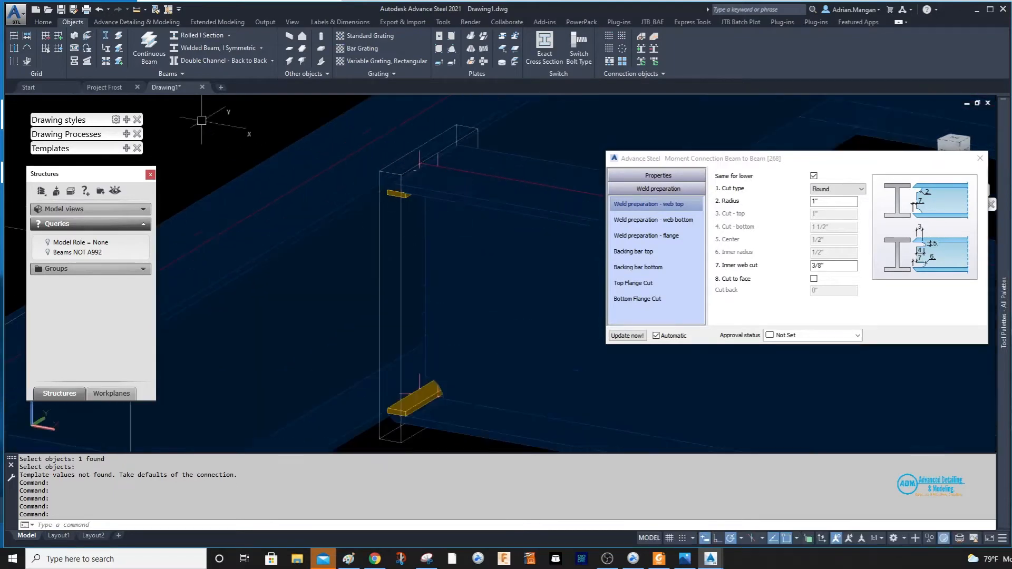
Step: Switch the model view to 2D Wireframe and reopen the properties of the middle beam's moment connection
left_click(73, 119)
left_click(93, 129)
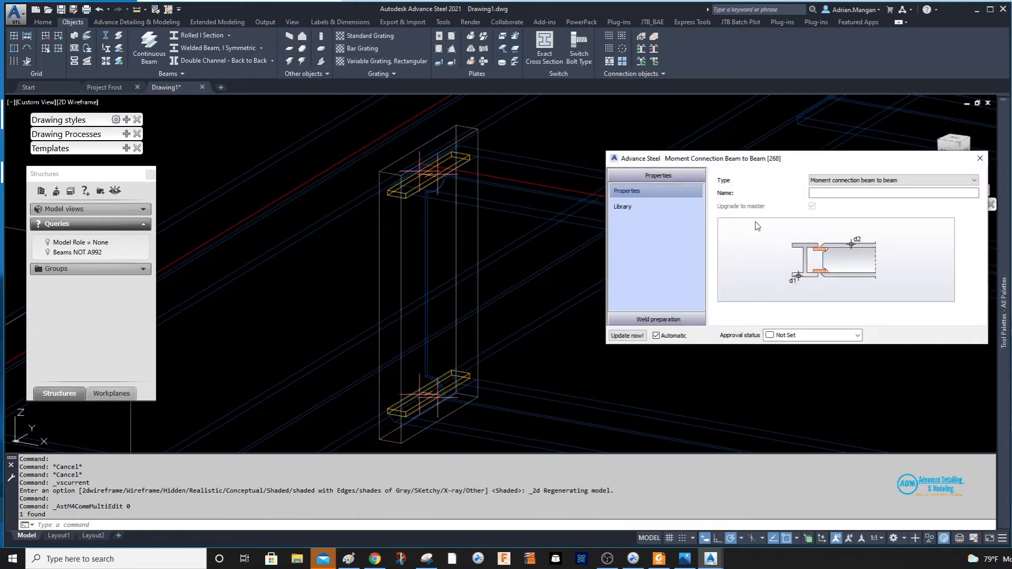
middle_click_drag(382, 195, 442, 225, "shift")
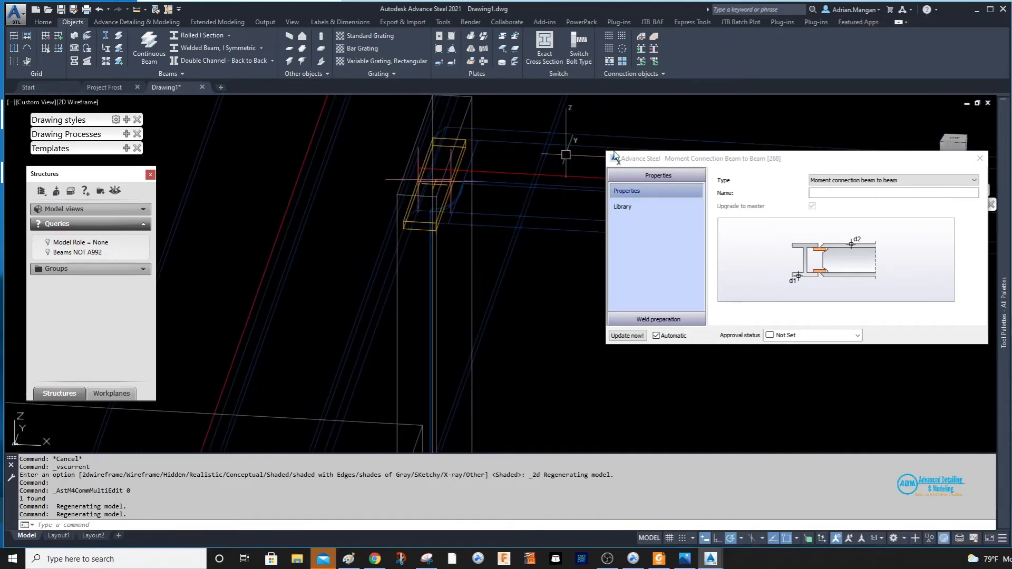
Step: Set the top backing bar's offset to -3/4" and its length by value to 8"
left_click(677, 320)
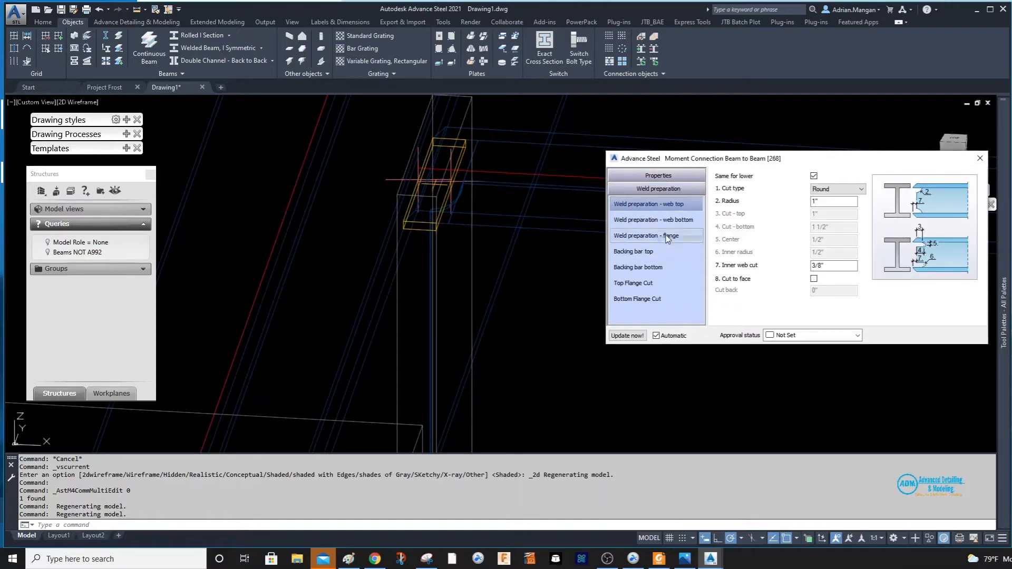
left_click(659, 251)
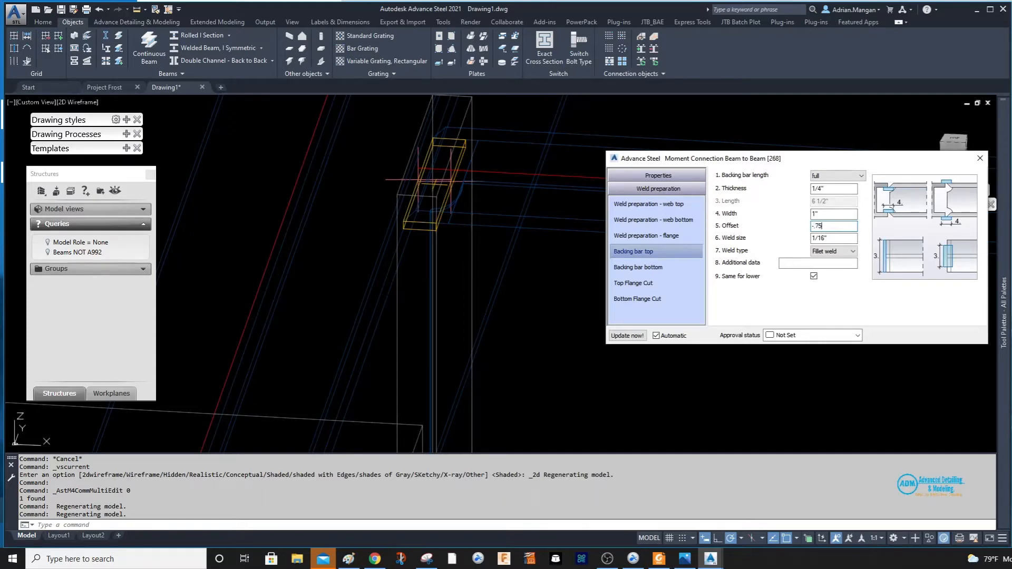
left_click(838, 176)
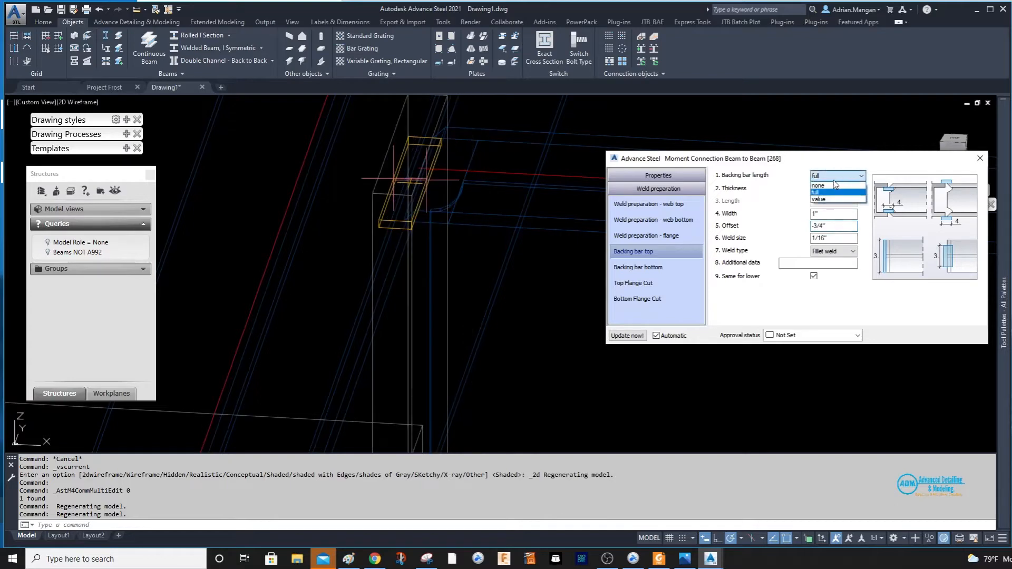
left_click(826, 195)
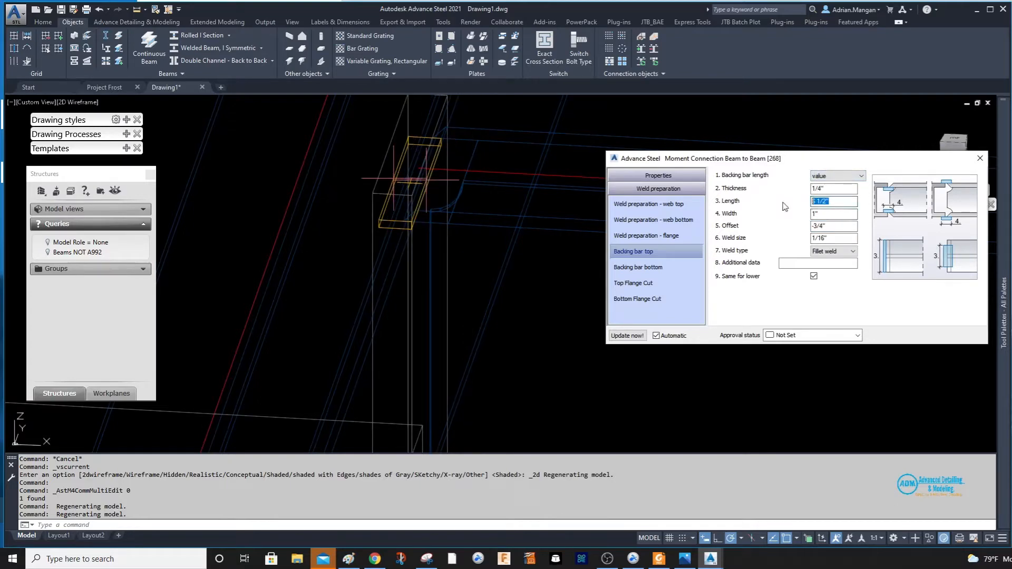
key("Return")
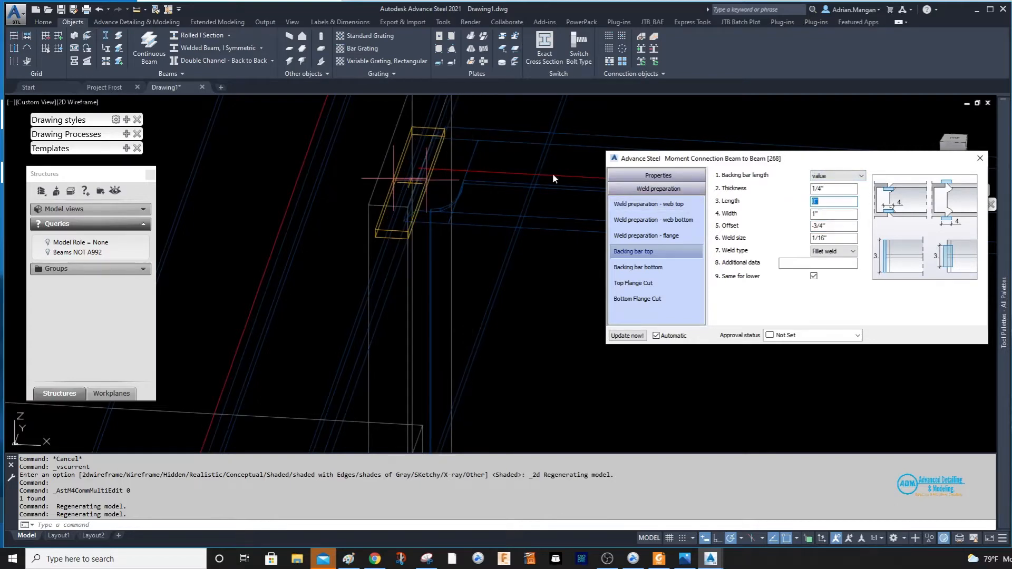
middle_click_drag(421, 179, 422, 171, "shift")
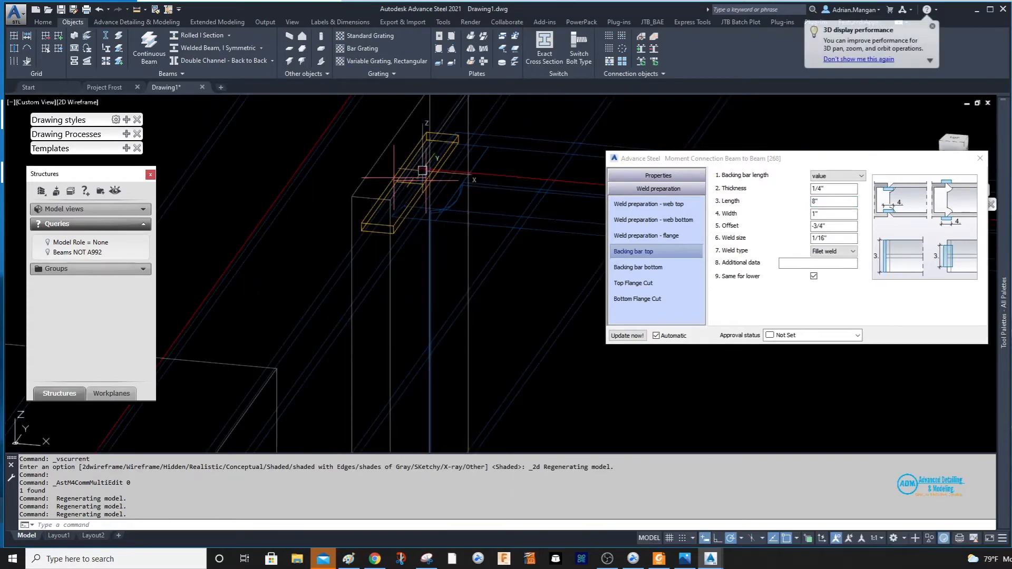
Step: Set the flange weld preparation's top cut shape to back and close the moment connection's properties
scroll(438, 192, "down", 4)
middle_click_drag(423, 274, 400, 262, "shift")
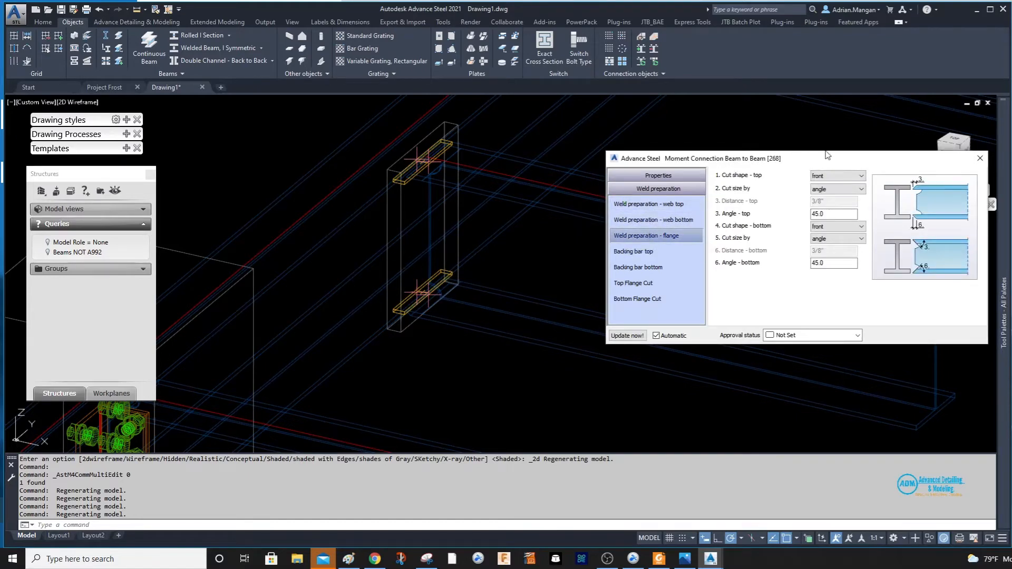
left_click(817, 193)
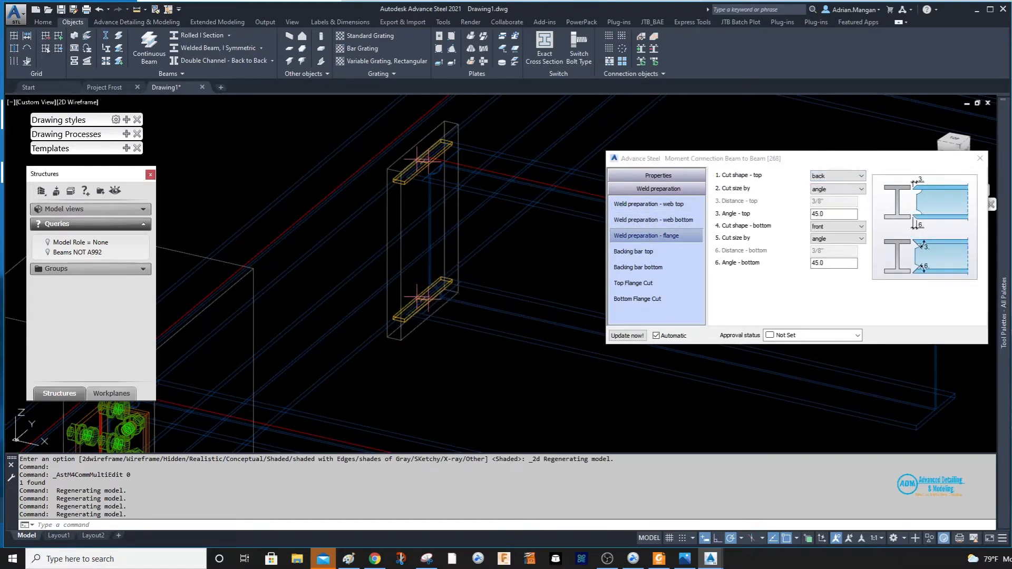
mouse_move(501, 248)
middle_mouse_down("shift")
mouse_move(473, 252)
mouse_move(500, 250)
mouse_move(483, 251)
middle_mouse_up("shift")
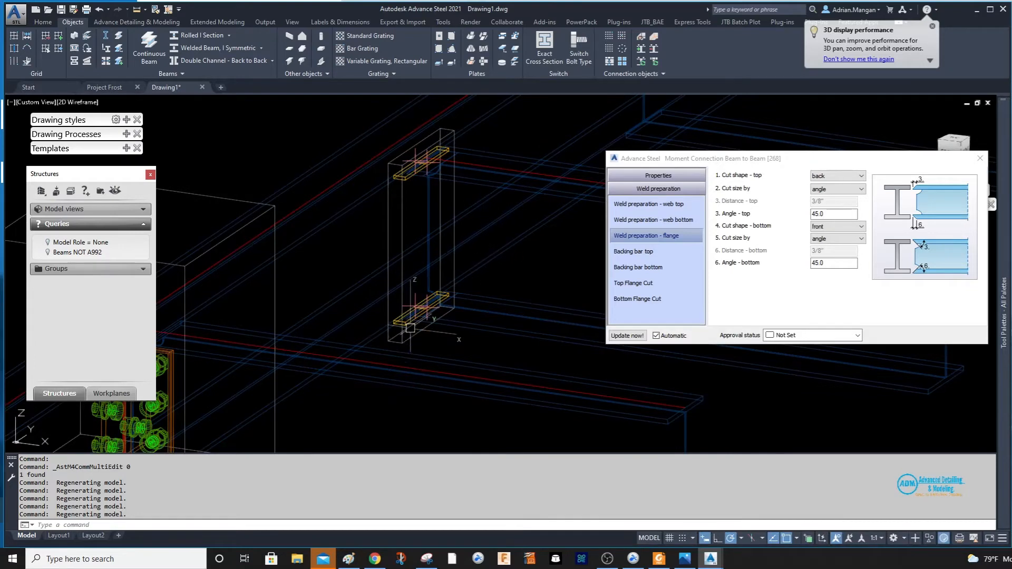
scroll(528, 217, "down", 2)
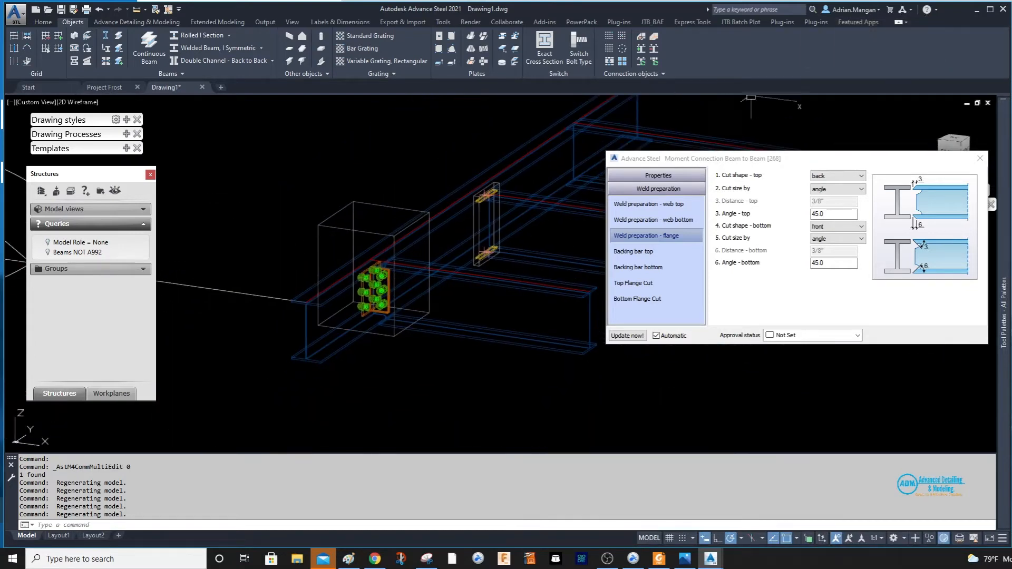
left_click(979, 158)
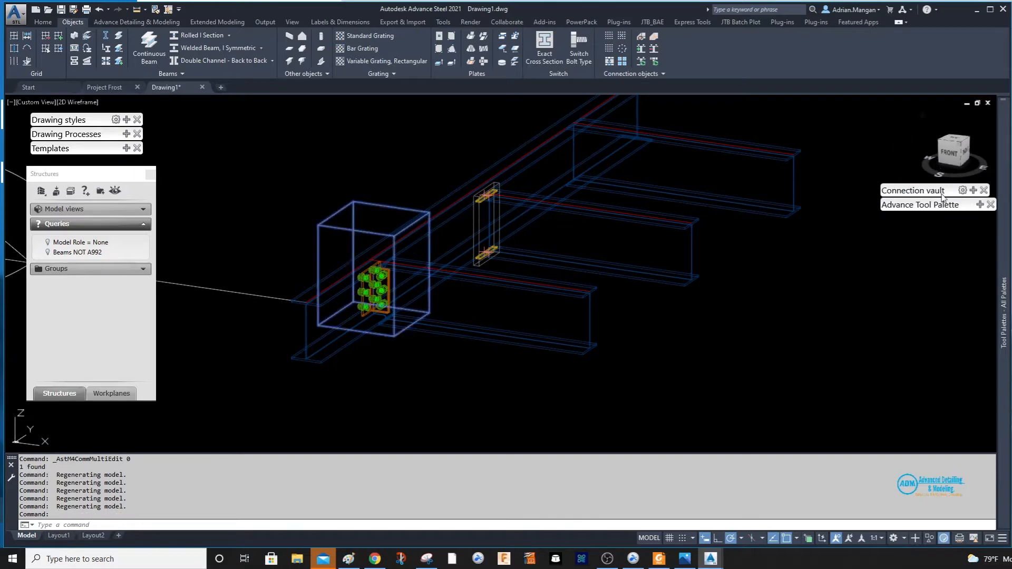
Step: Copy the clip angle connection from the nearest secondary beam to the joint between the main beam and the middle secondary beam
mouse_move(978, 207)
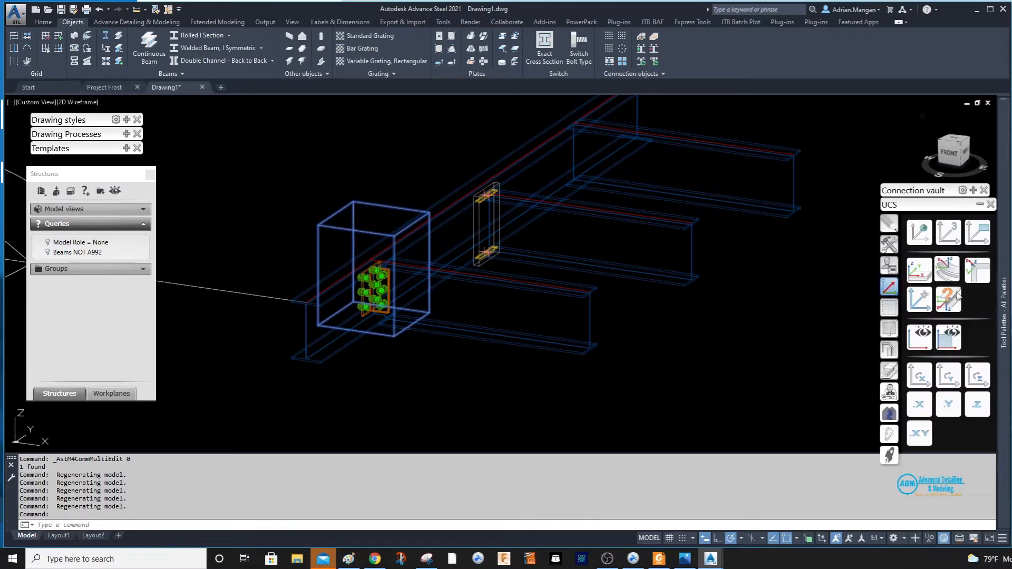
left_click(894, 315)
left_click(889, 244)
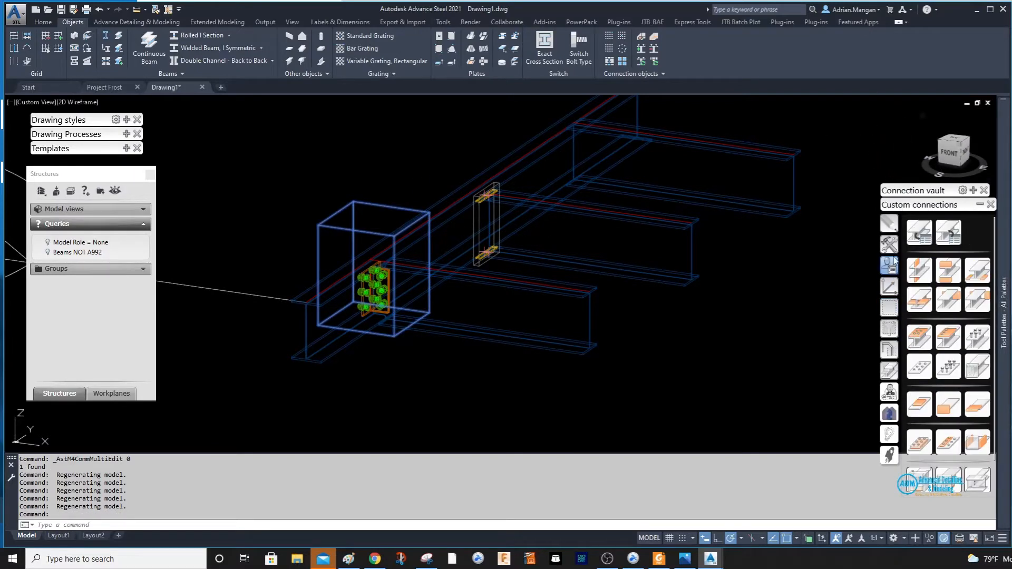
left_click(926, 372)
scroll(461, 214, "up", 4)
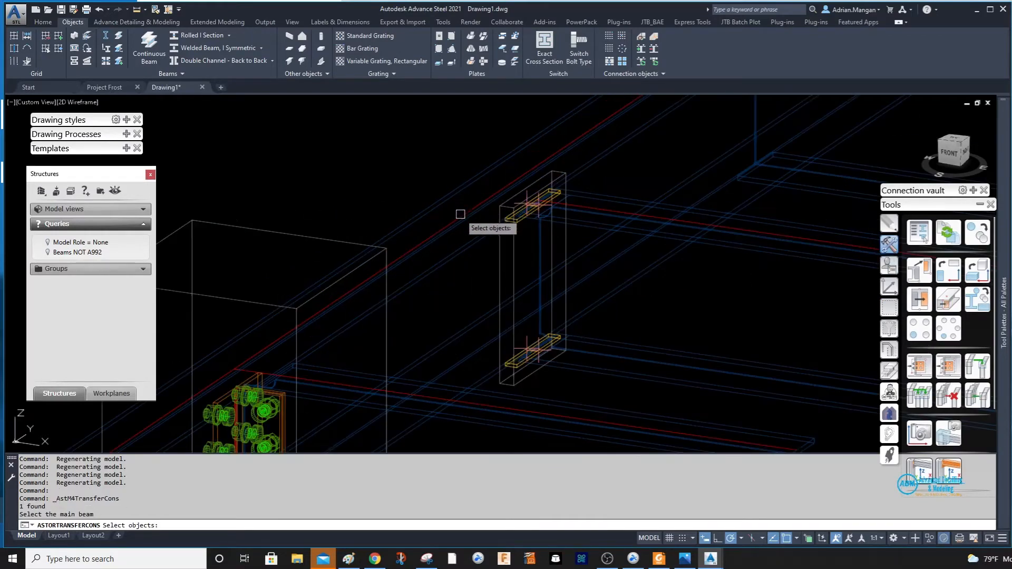
left_click(464, 241)
key("Return")
left_click(585, 221)
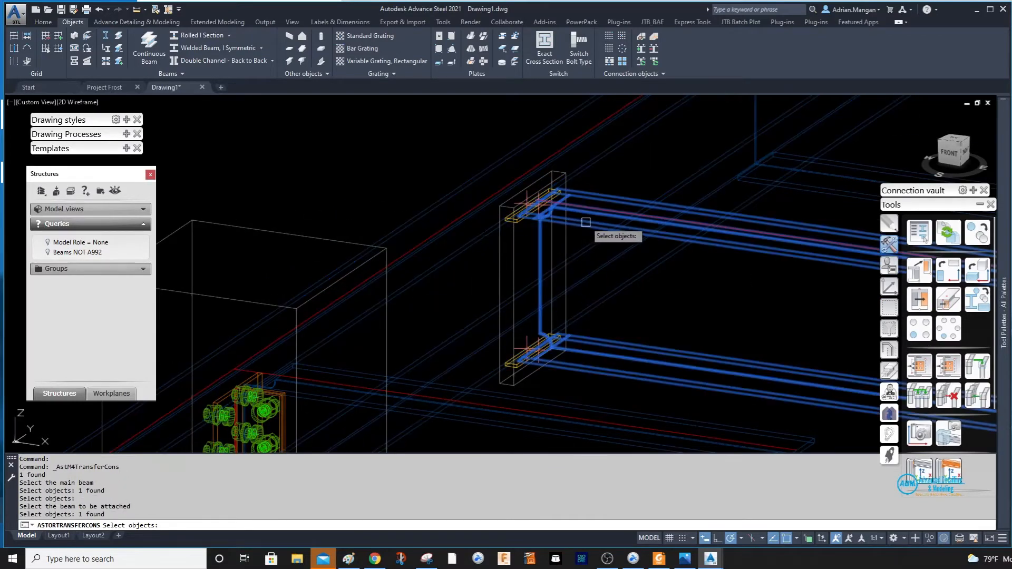
key("Return")
key("Return")
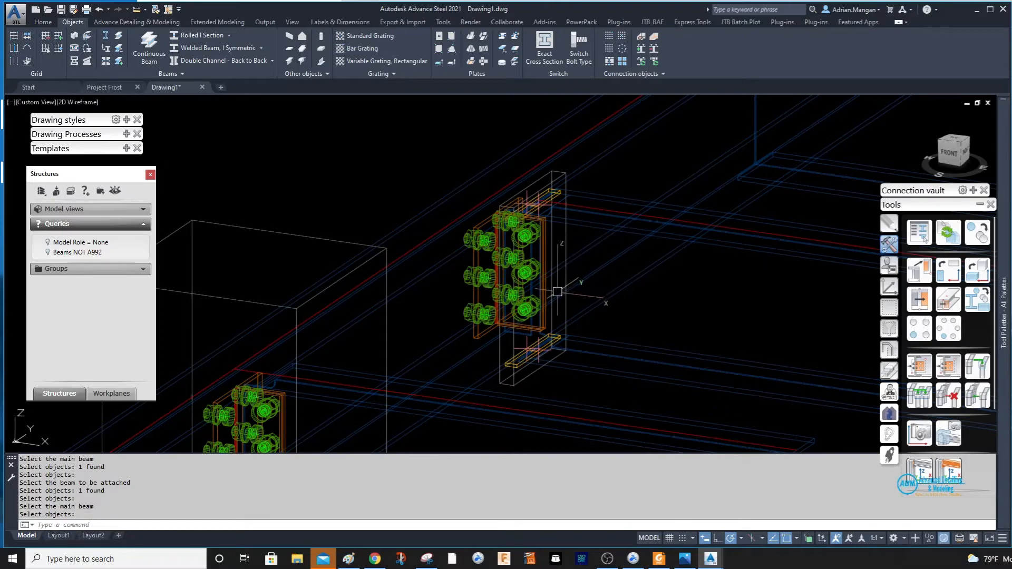
Step: Set the moment connection's inner web cut to 0" for the top web, inspect the lower cope, and close the properties
middle_click_drag(558, 291, 538, 226, "shift")
scroll(564, 293, "up", 6)
scroll(527, 285, "down", 8)
scroll(534, 228, "up", 4)
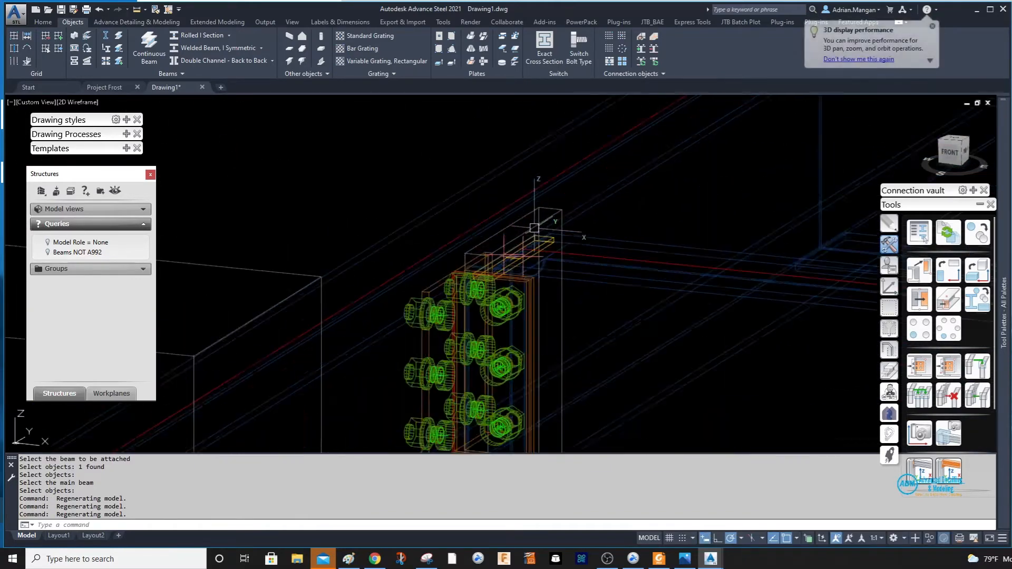
scroll(534, 228, "up", 2)
double_click(571, 197)
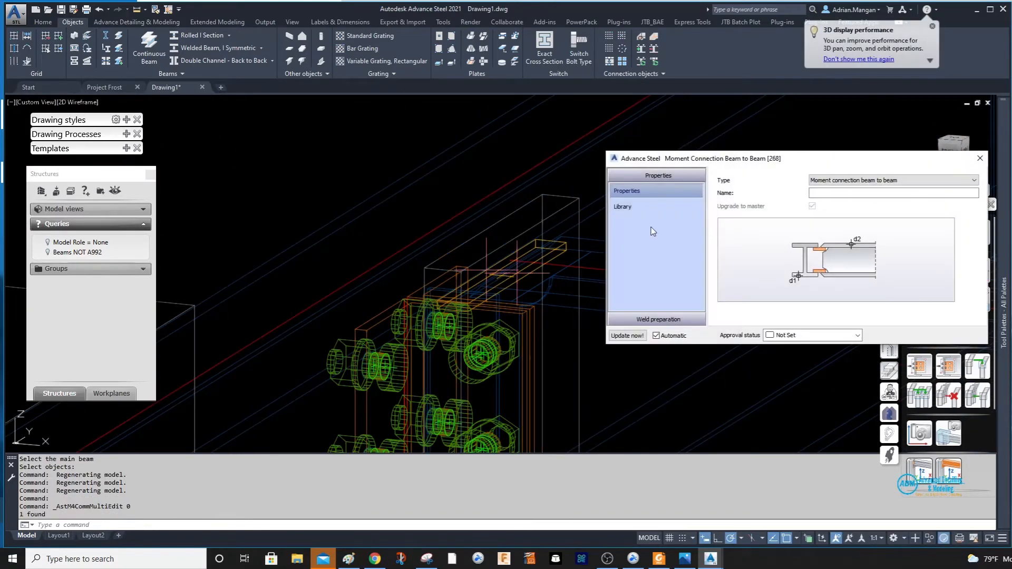
left_click(669, 319)
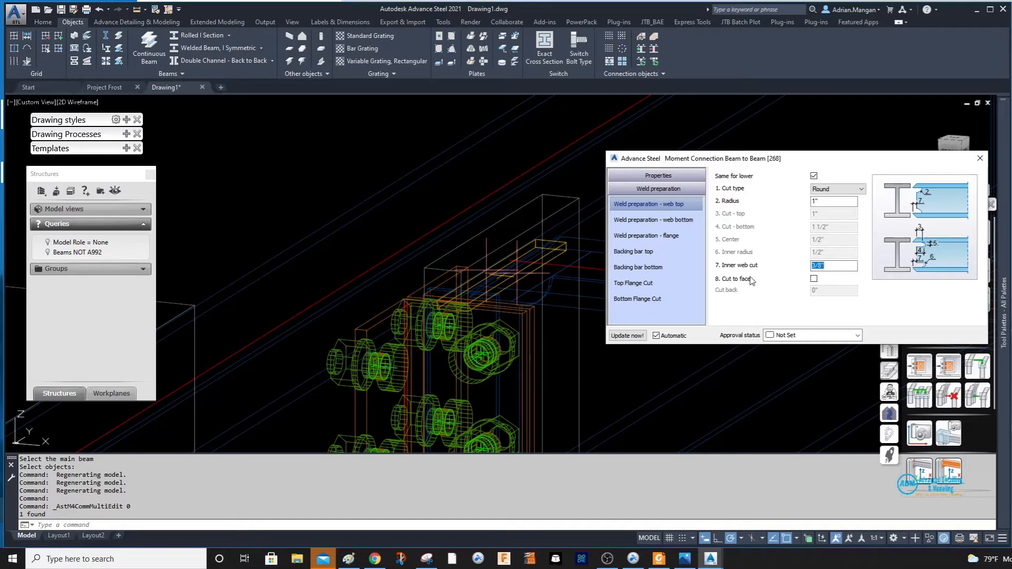
left_click(832, 199)
scroll(495, 271, "down", 4)
middle_click_drag(491, 273, 453, 123)
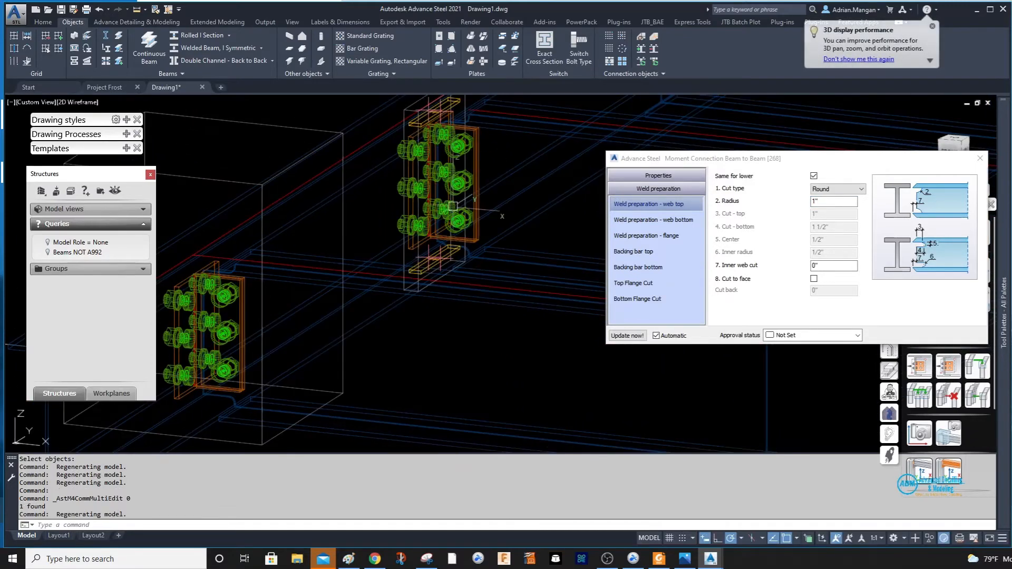
scroll(452, 206, "up", 5)
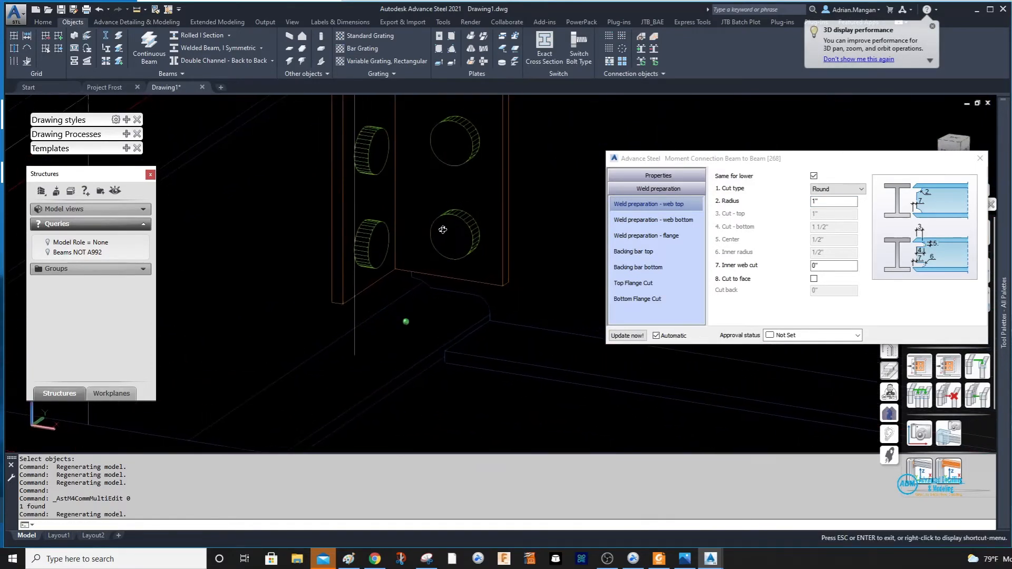
mouse_move(443, 230)
middle_mouse_down("shift")
mouse_move(456, 229)
mouse_move(454, 218)
mouse_move(441, 226)
middle_mouse_up("shift")
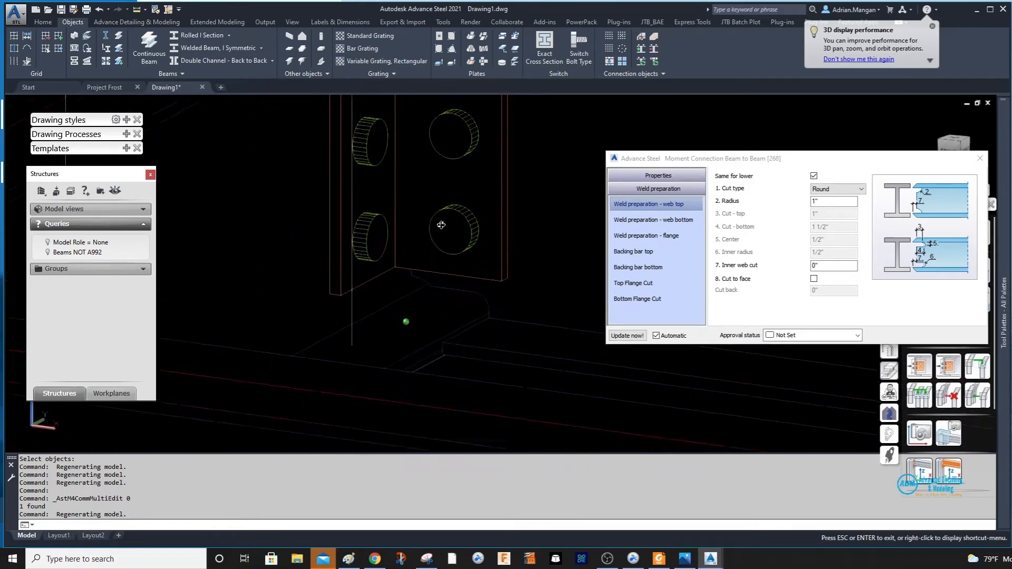
scroll(441, 225, "down", 8)
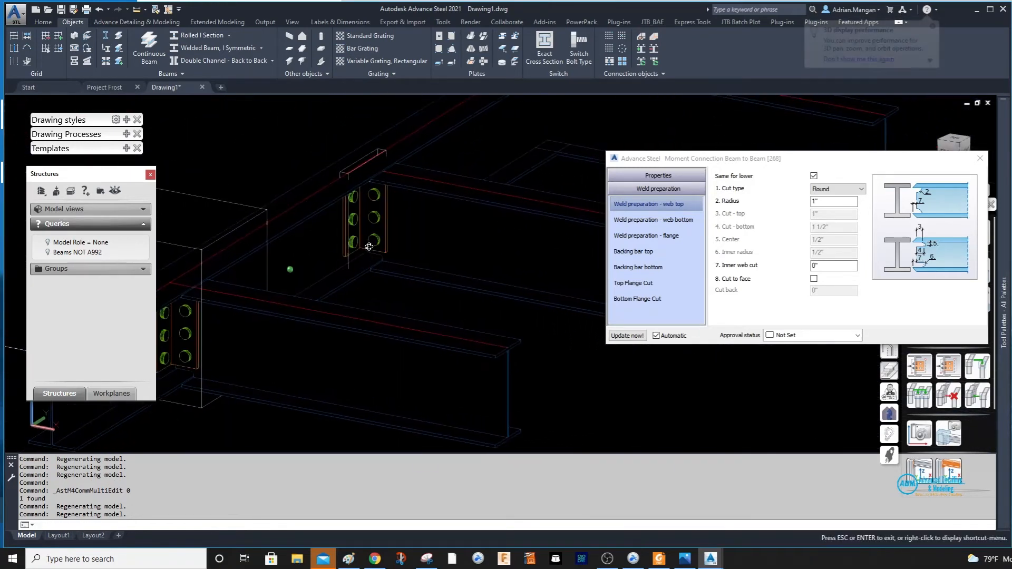
mouse_move(369, 247)
middle_mouse_down("shift")
mouse_move(380, 243)
mouse_move(368, 247)
middle_mouse_up("shift")
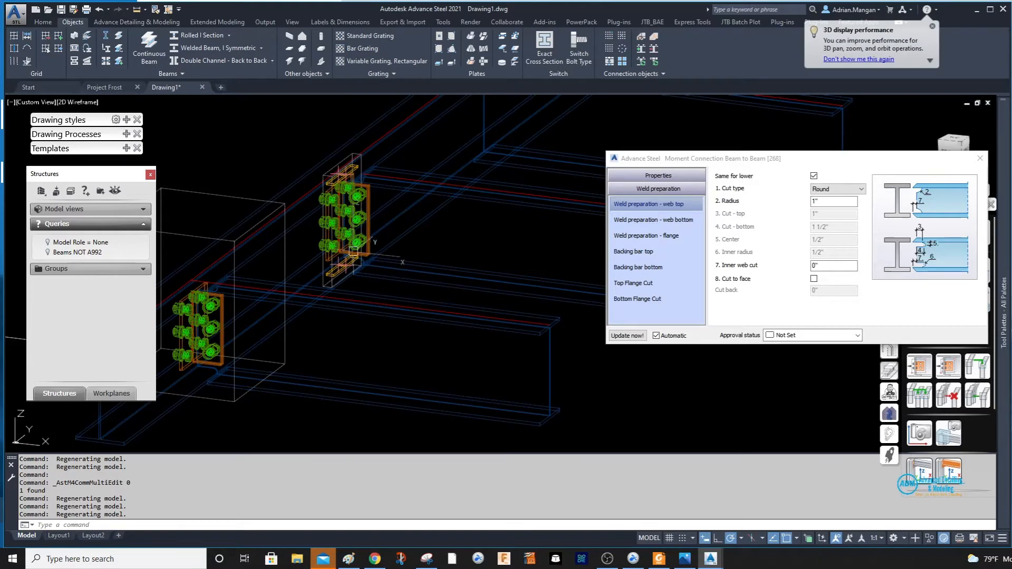
left_click(979, 158)
Step: Undo the inner web cut change and the clip angle copied to the middle secondary beam
scroll(360, 185, "up", 3)
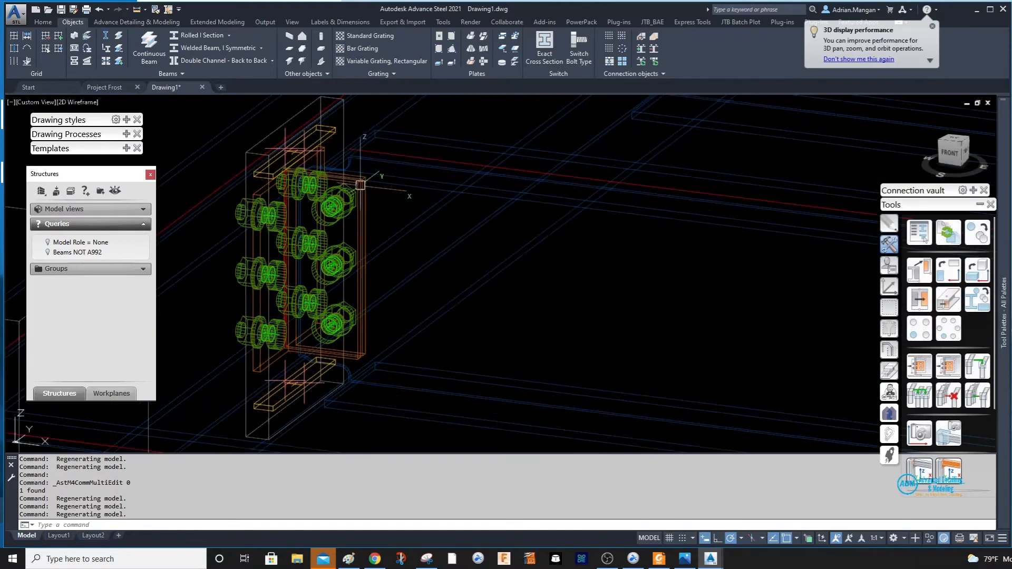
left_click(101, 9)
left_click(99, 8)
left_click(99, 9)
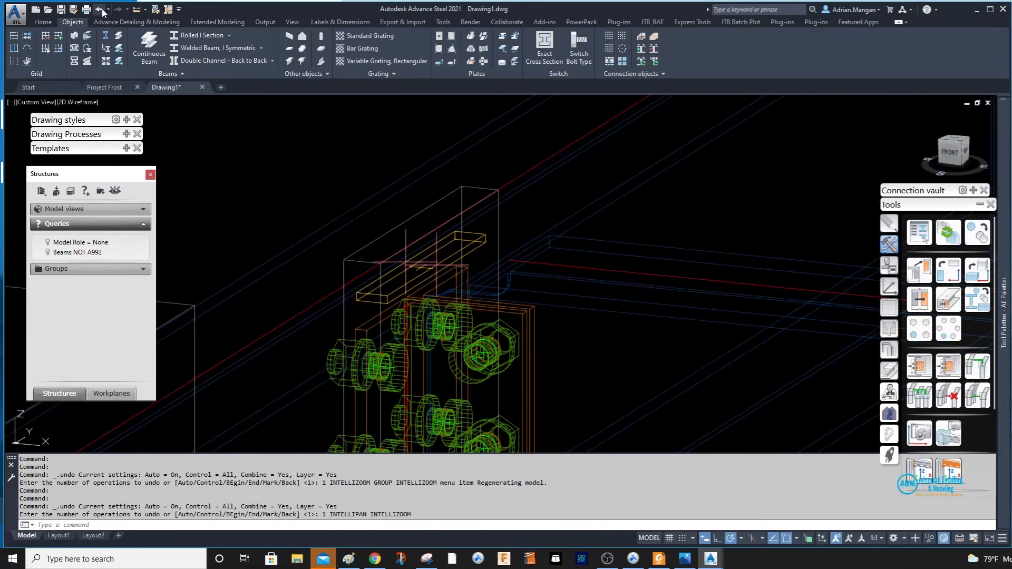
left_click(99, 9)
left_click(99, 9)
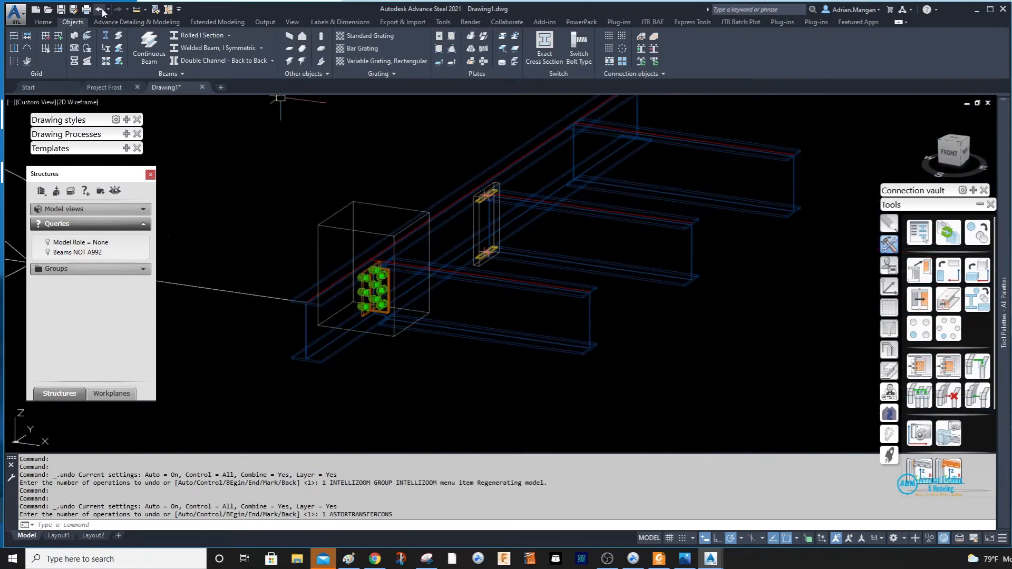
Step: Set the moment connection's inner web cut to 0" for the top web preparation and close the properties
double_click(479, 232)
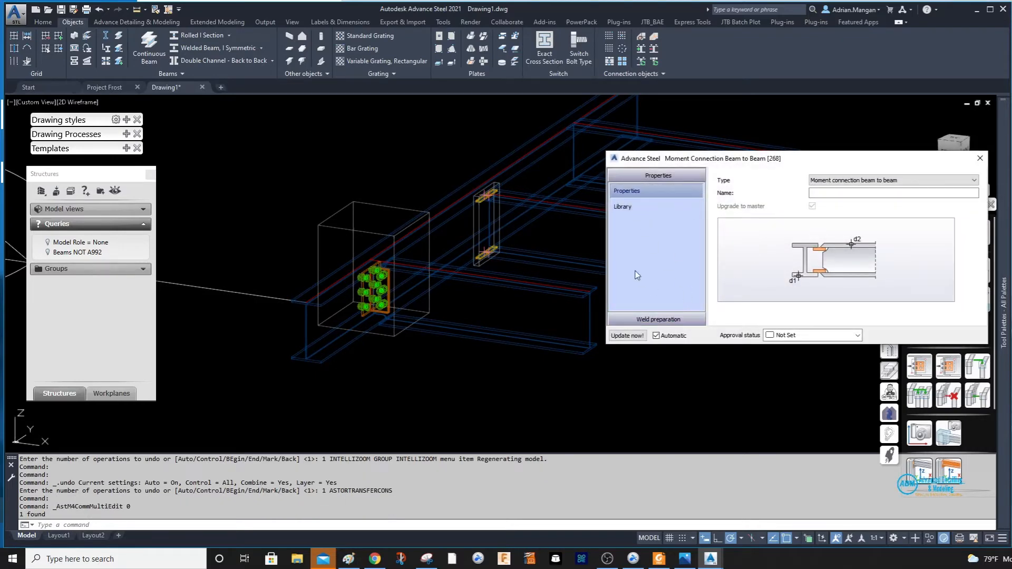
left_click(655, 319)
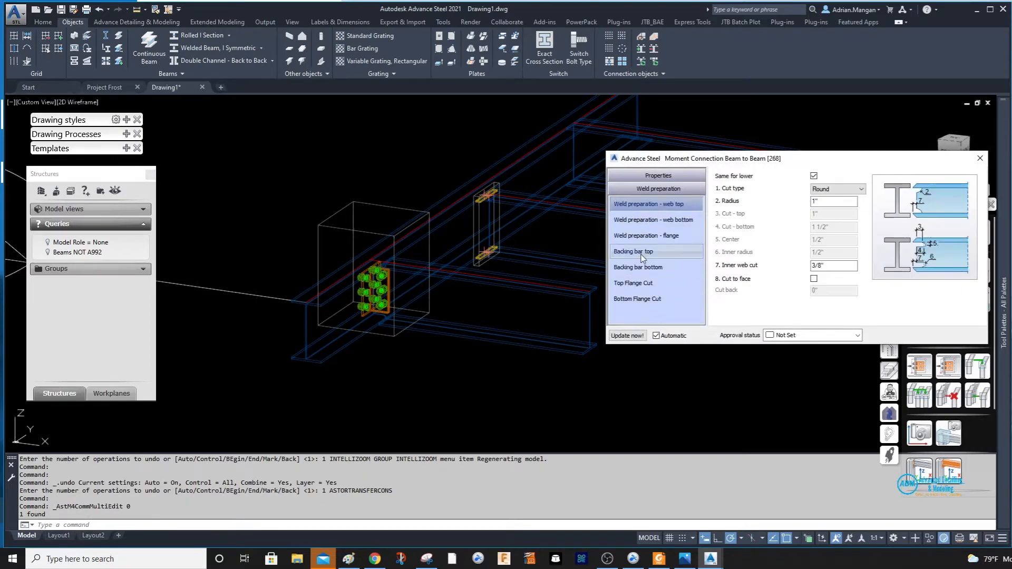
left_click(642, 253)
left_click(648, 235)
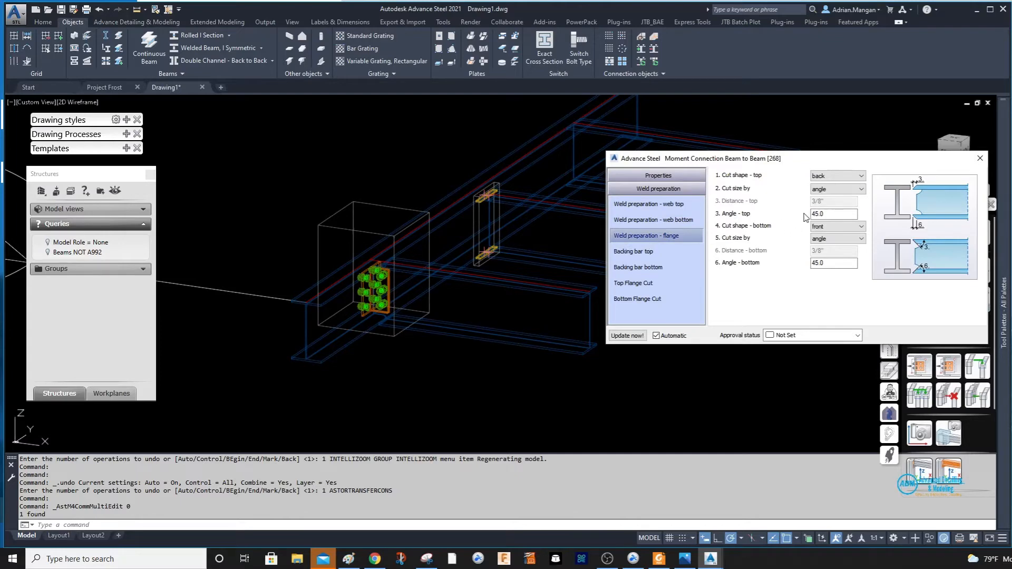
left_click(688, 204)
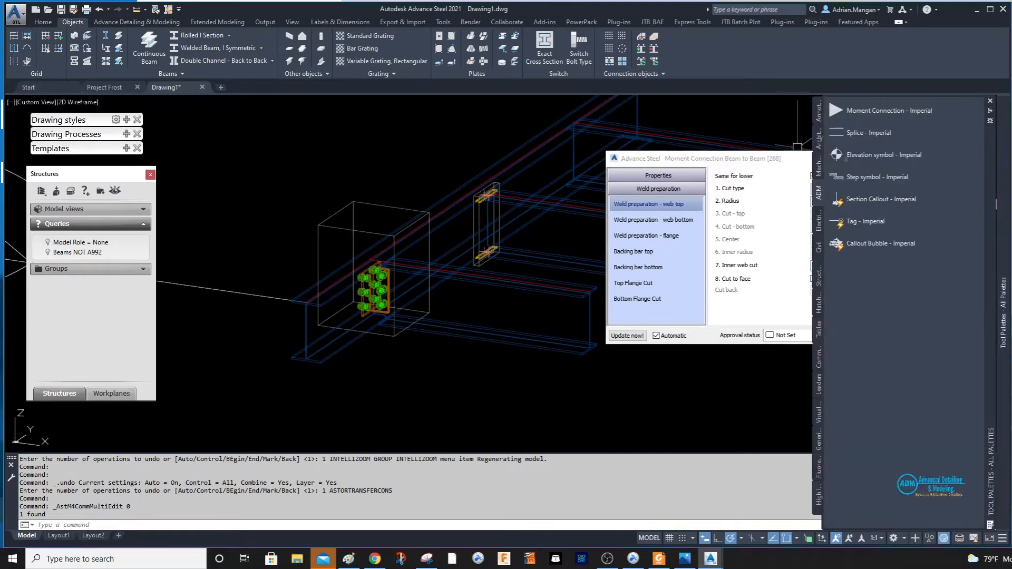
left_click(980, 158)
Step: Copy the clip angle connection from the nearest secondary beam to the joint between the main beam and the middle secondary beam
scroll(492, 215, "up", 2)
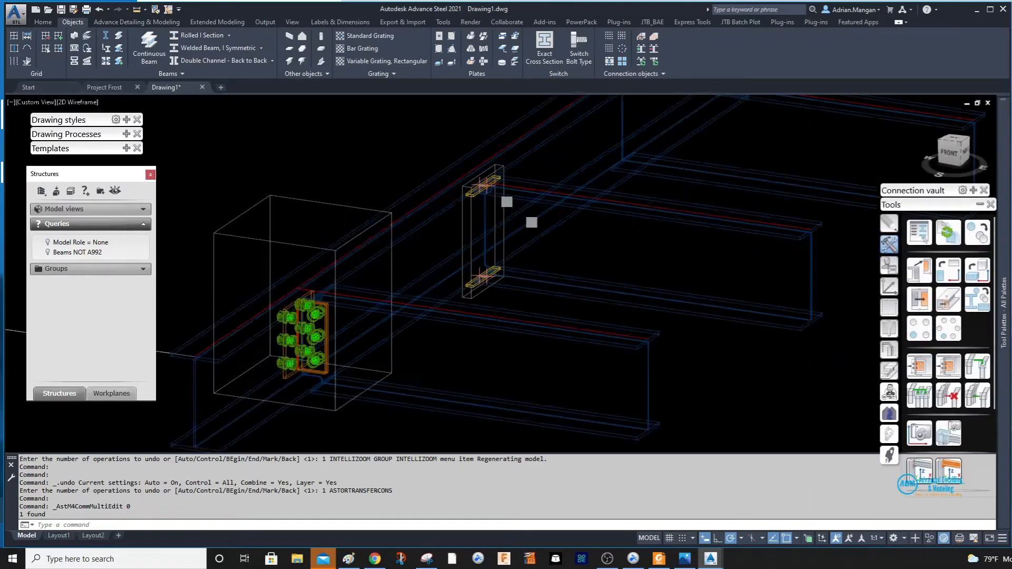
scroll(486, 207, "down", 1)
middle_click_drag(414, 237, 501, 201)
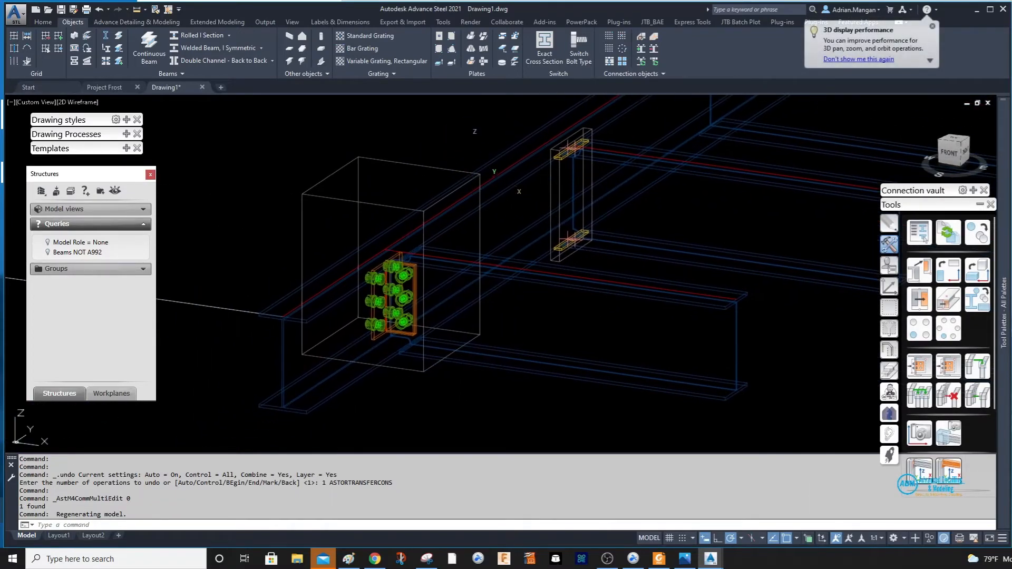
left_click(917, 369)
left_click(545, 174)
key("Return")
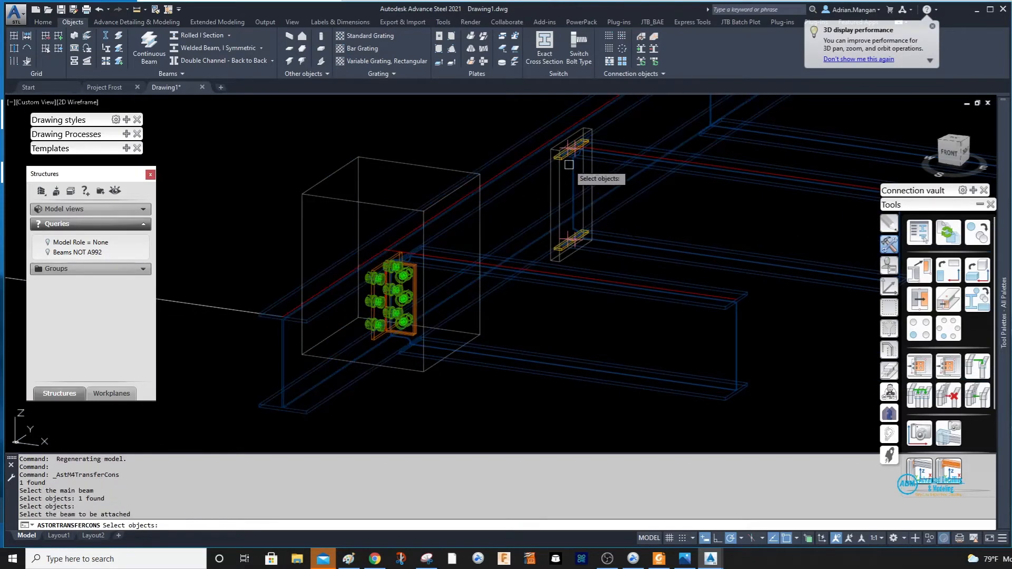
left_click(569, 169)
key("Return")
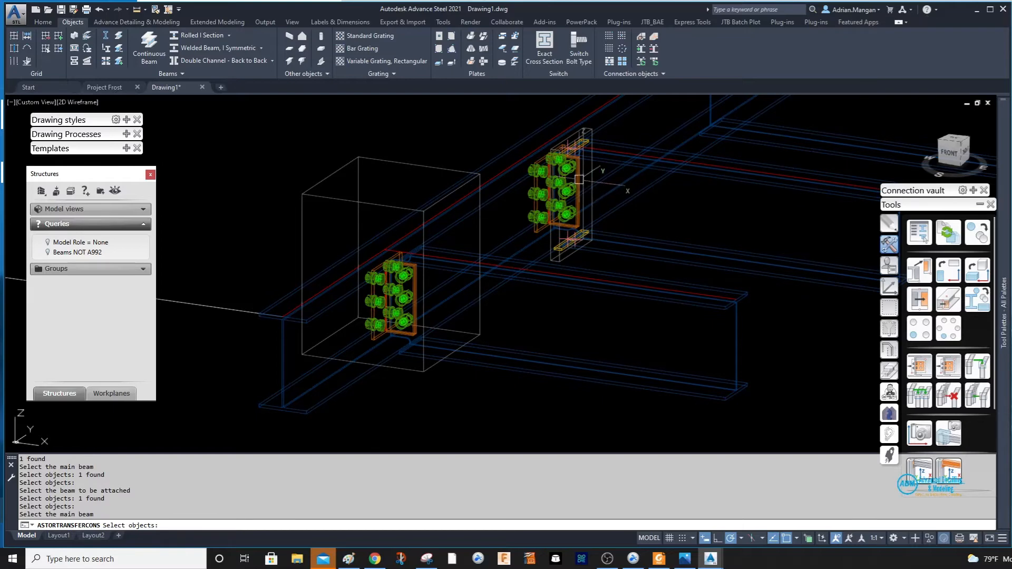
Step: Inspect the copes at the middle secondary beam's joint and delete the clip angle connection copied there
scroll(579, 179, "up", 8)
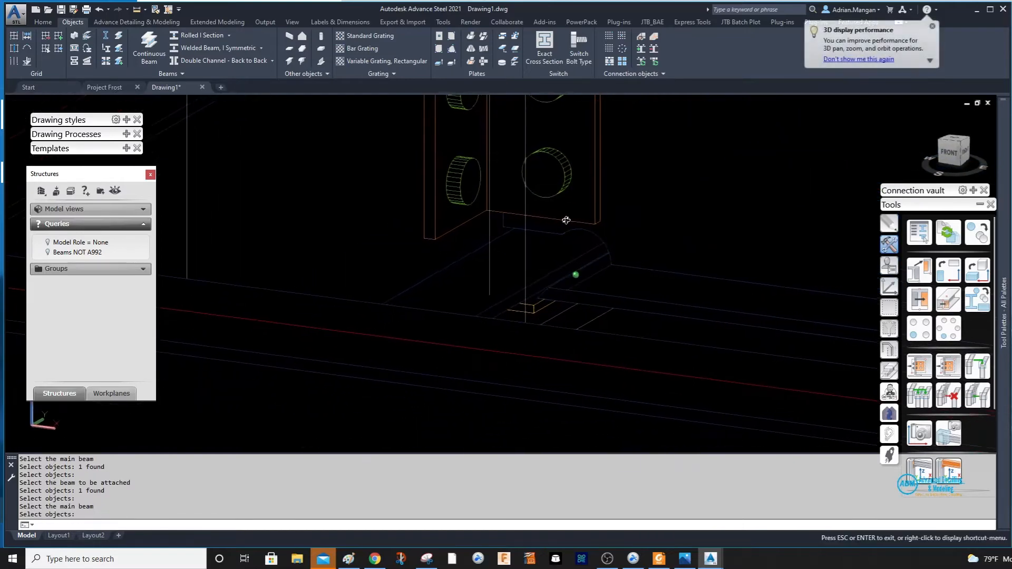
middle_click_drag(566, 220, 573, 188, "shift")
scroll(580, 217, "down", 4)
scroll(574, 185, "up", 6)
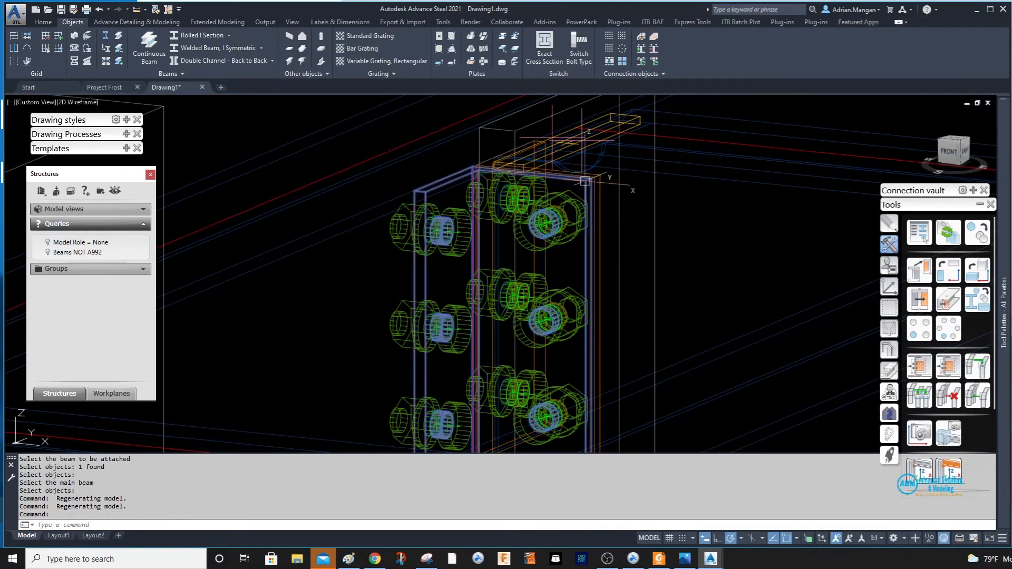
key("Delete")
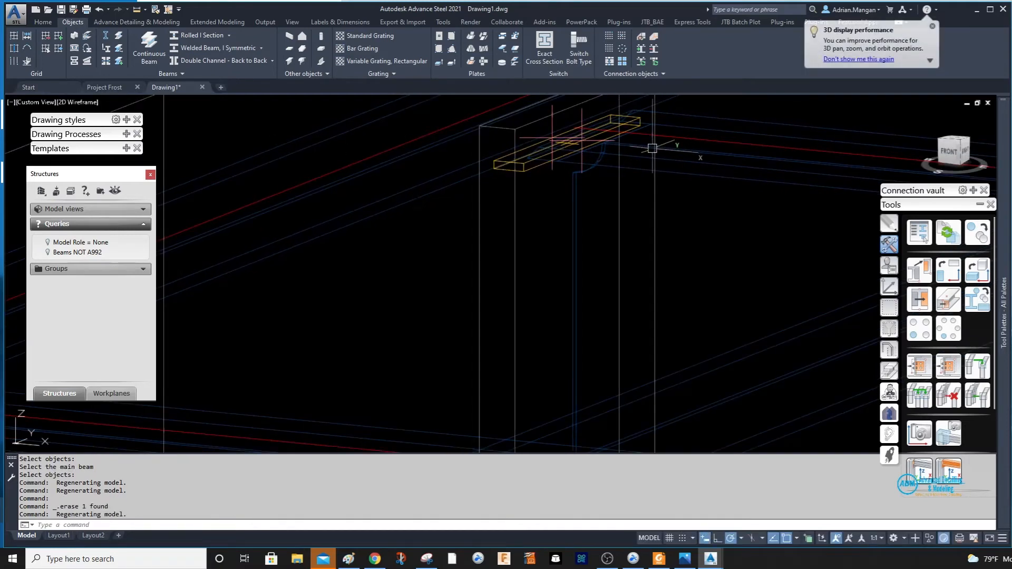
Step: Set the round web cut radius of the moment connection to 3/4" and close its properties
double_click(652, 148)
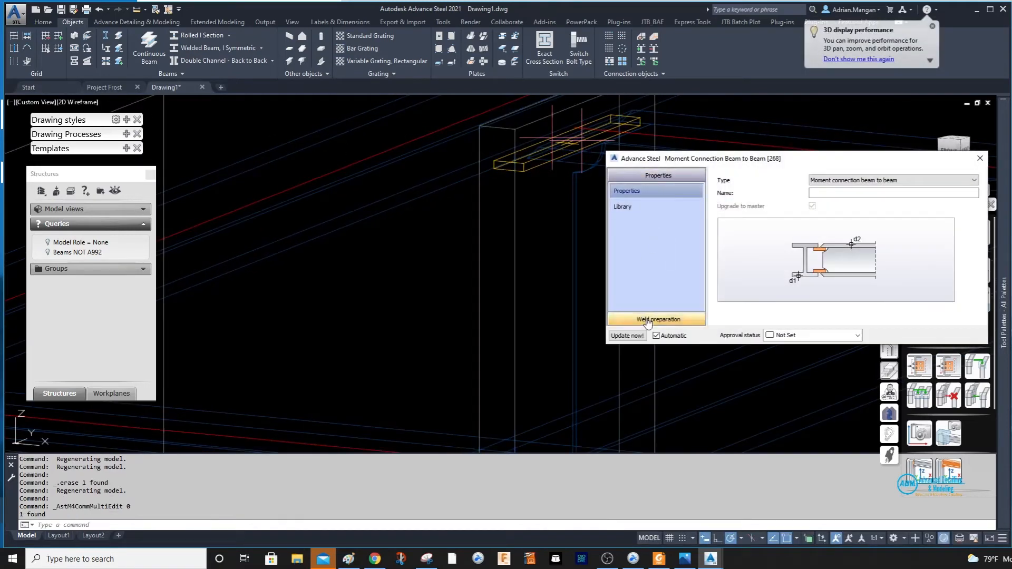
left_click(648, 320)
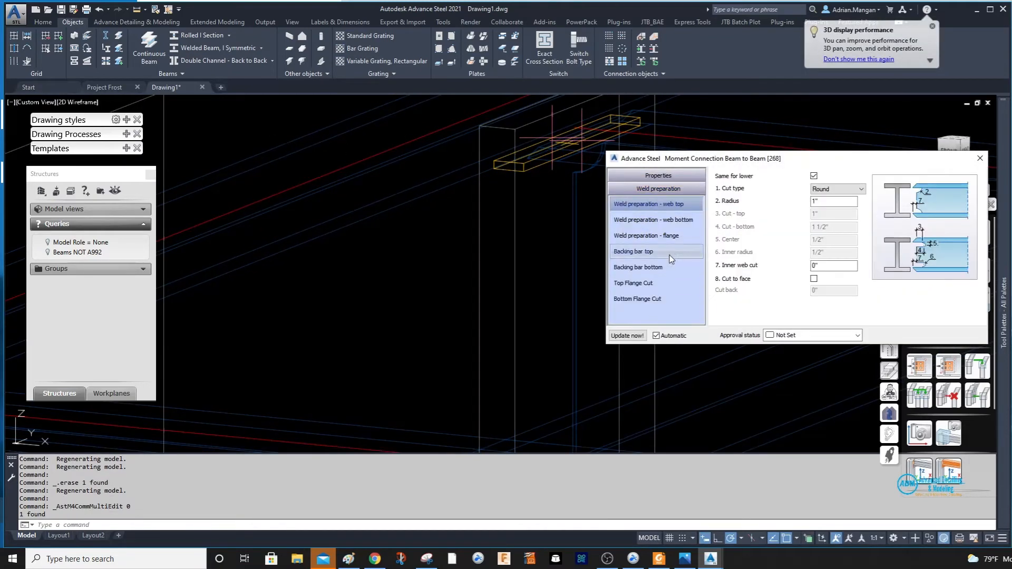
double_click(822, 202)
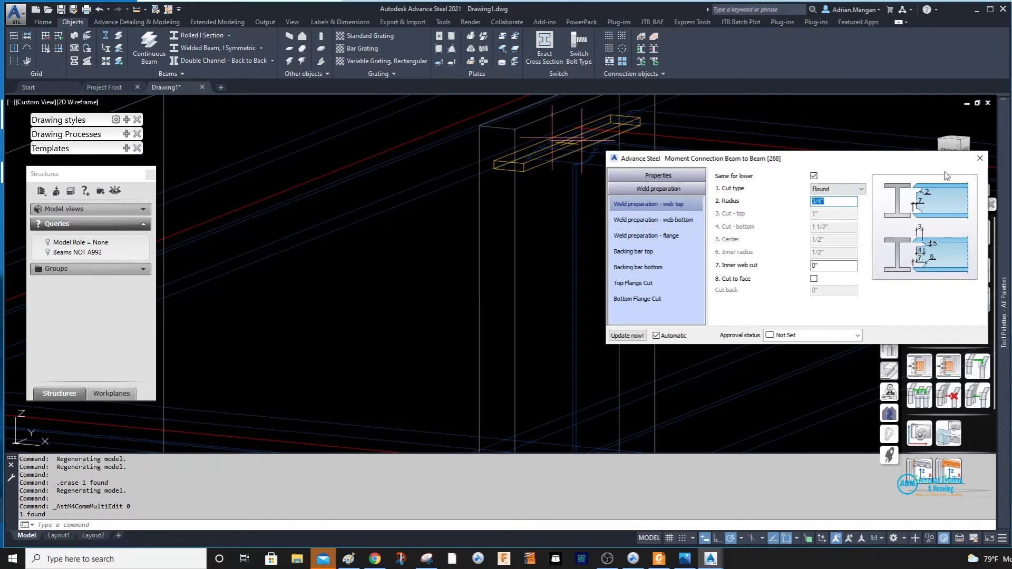
left_click(978, 161)
Step: Copy the nearest beam's clip angle connection again to the main beam and middle secondary beam, with the moment connection's smaller web cut in place
scroll(692, 237, "down", 4)
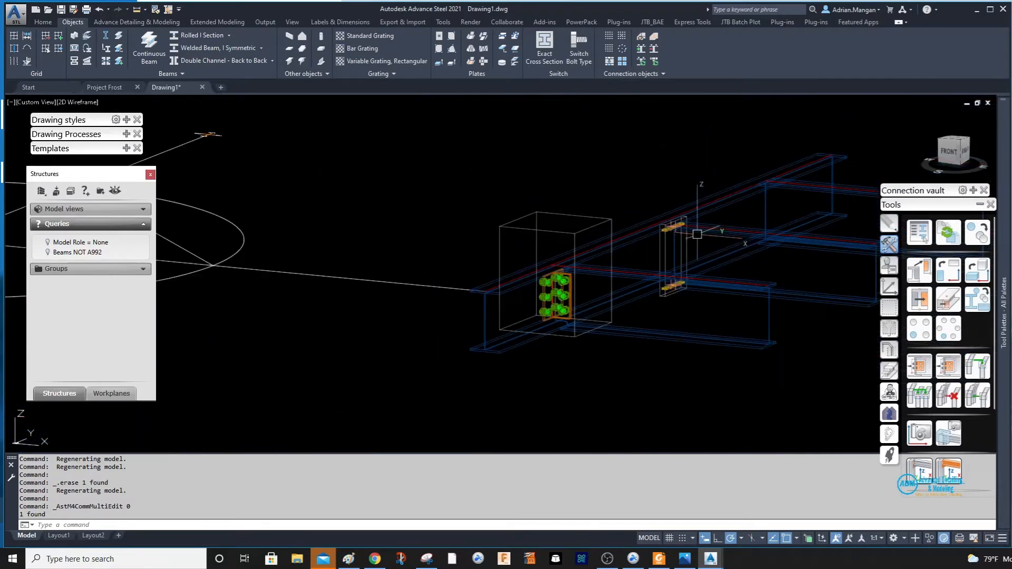
scroll(541, 280, "up", 6)
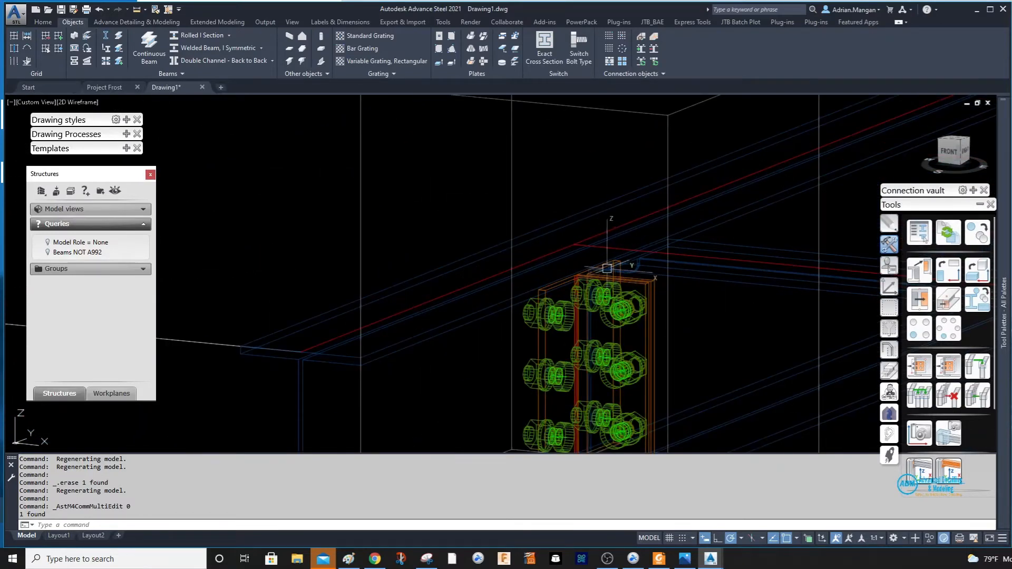
scroll(647, 278, "down", 2)
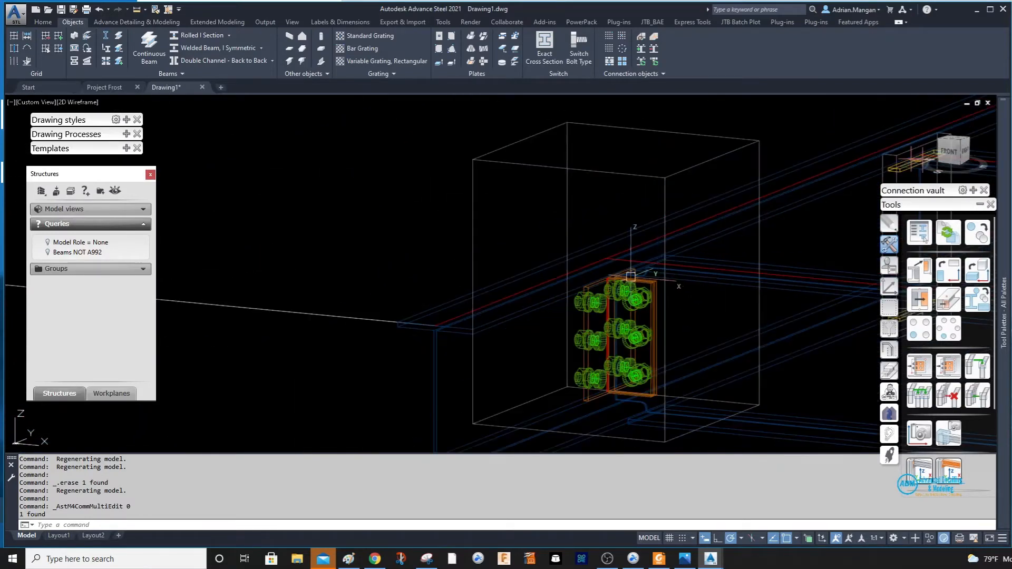
scroll(631, 276, "down", 3)
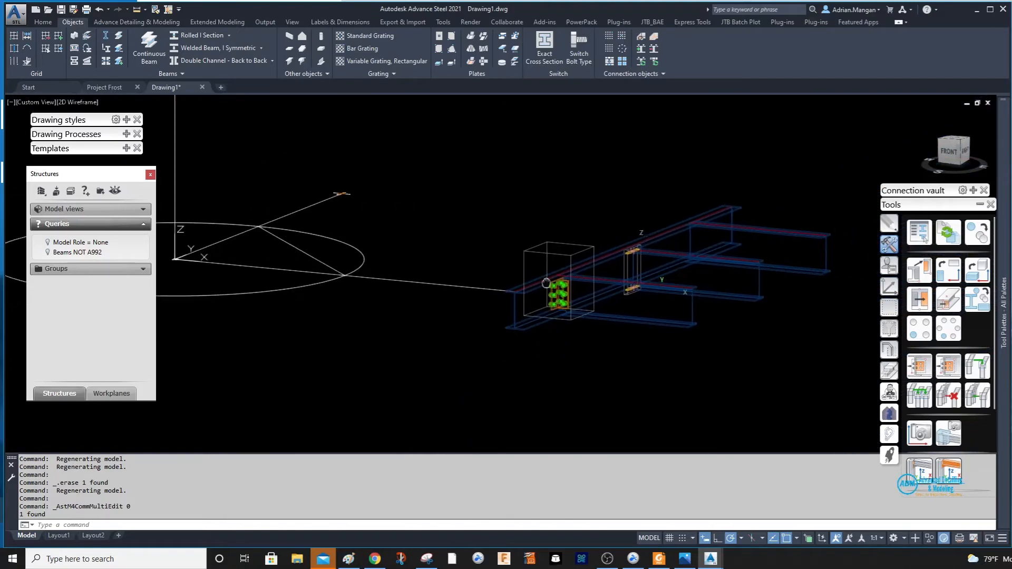
left_click(889, 349)
scroll(727, 238, "up", 4)
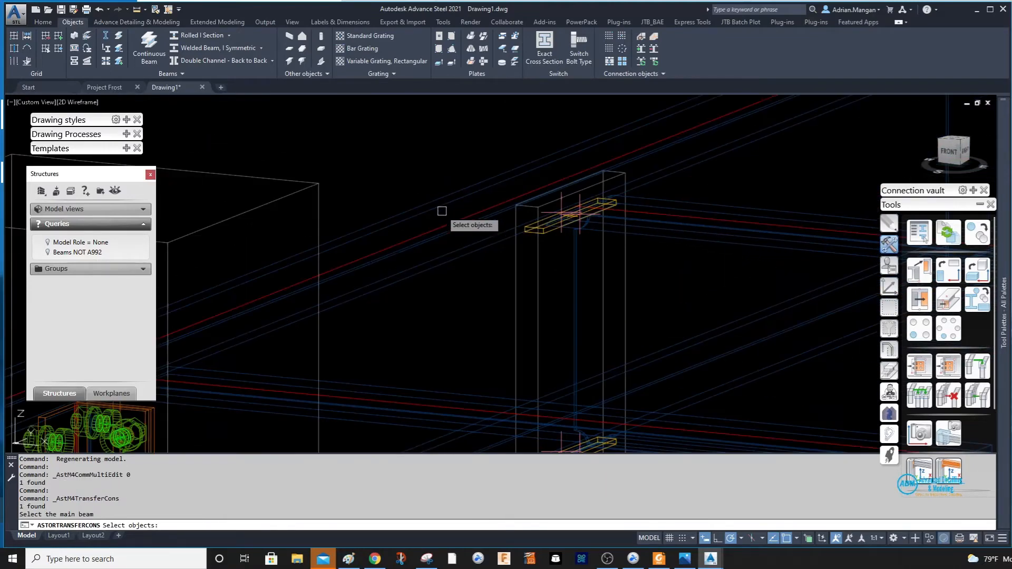
left_click(465, 252)
key("Return")
left_click(685, 231)
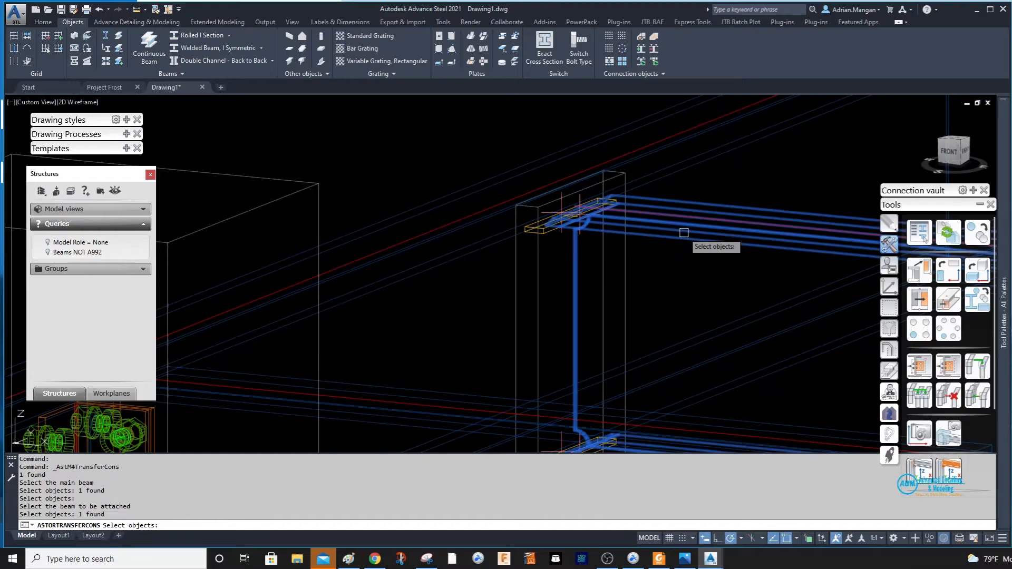
key("Return")
key("Return")
Step: Change the middle secondary beam's representation to show its cut features at the clip angle joint
mouse_move(684, 226)
middle_mouse_down("shift")
mouse_move(659, 232)
mouse_move(669, 233)
middle_mouse_up("shift")
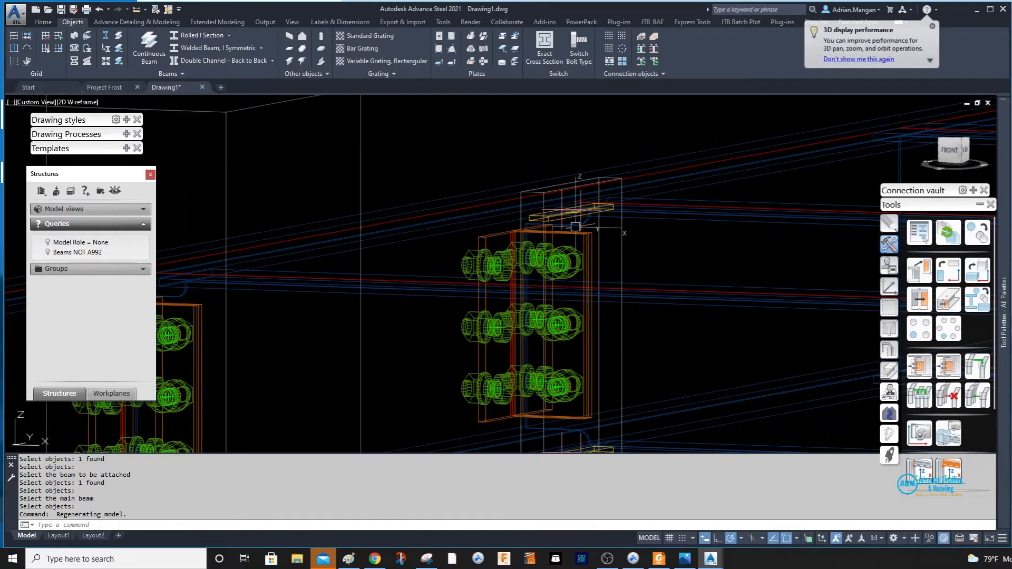
scroll(556, 218, "up", 8)
scroll(669, 268, "down", 5)
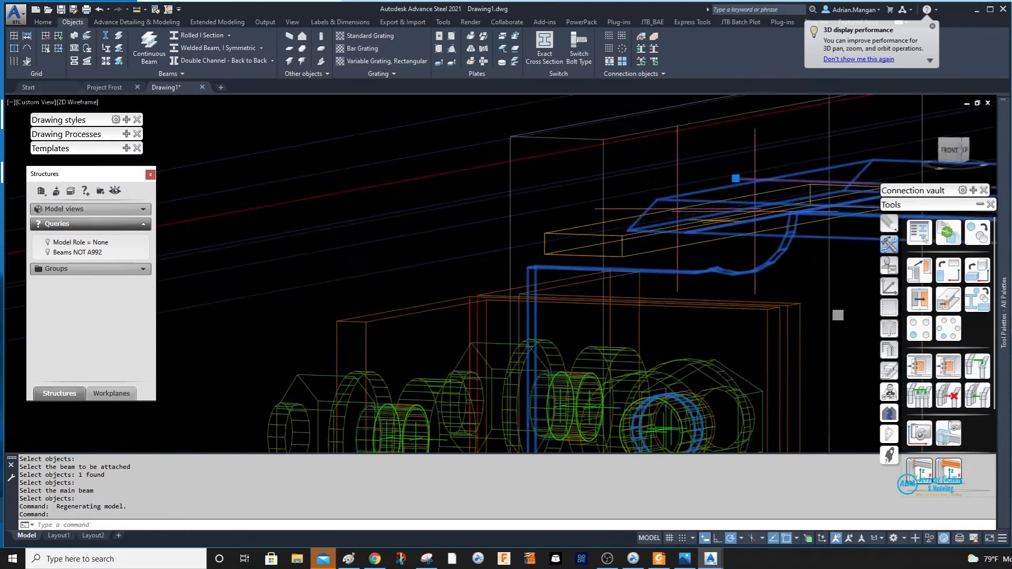
scroll(824, 284, "up", 4)
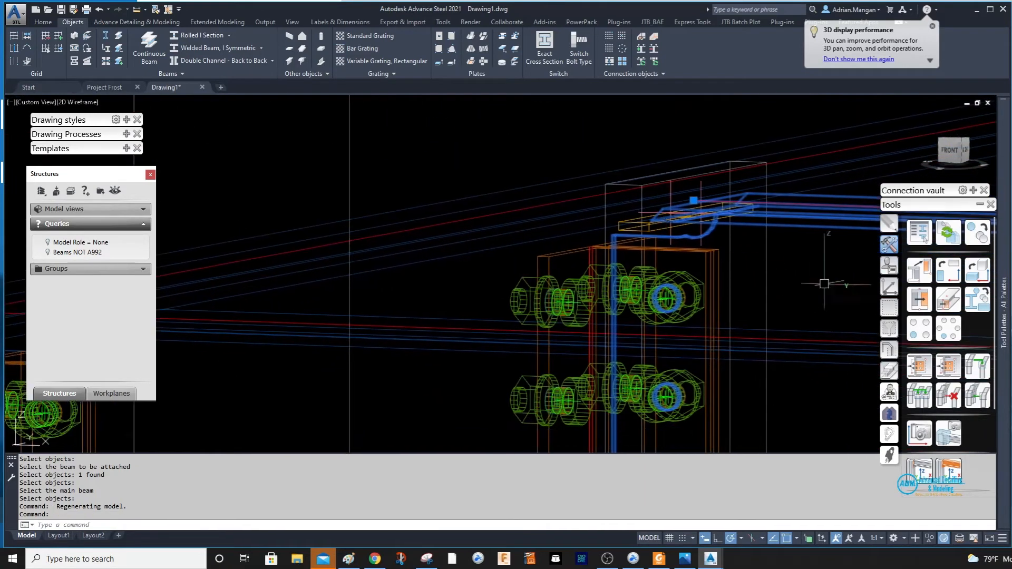
left_click(894, 372)
left_click(889, 349)
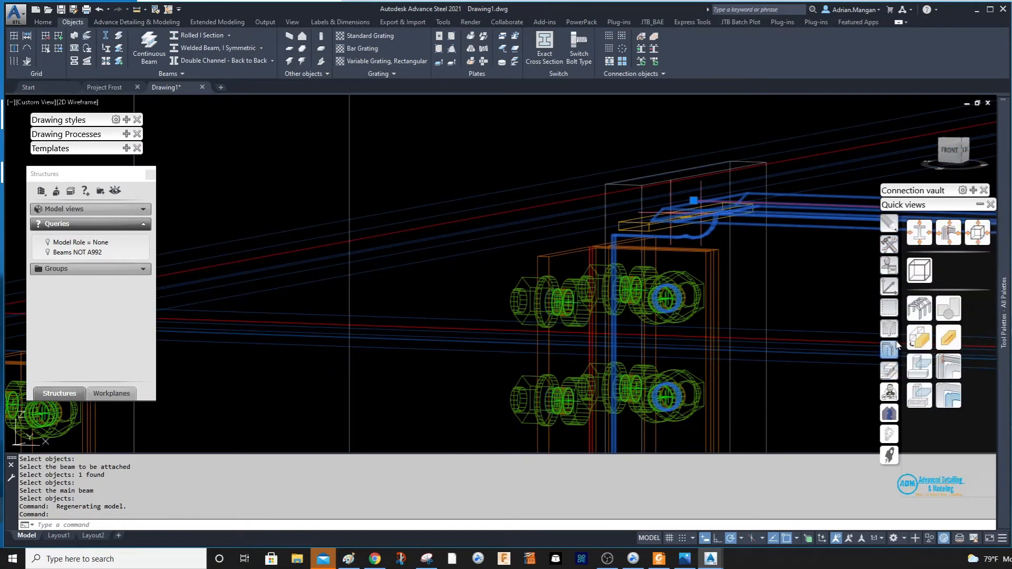
left_click(918, 340)
scroll(695, 235, "up", 3)
key("Escape")
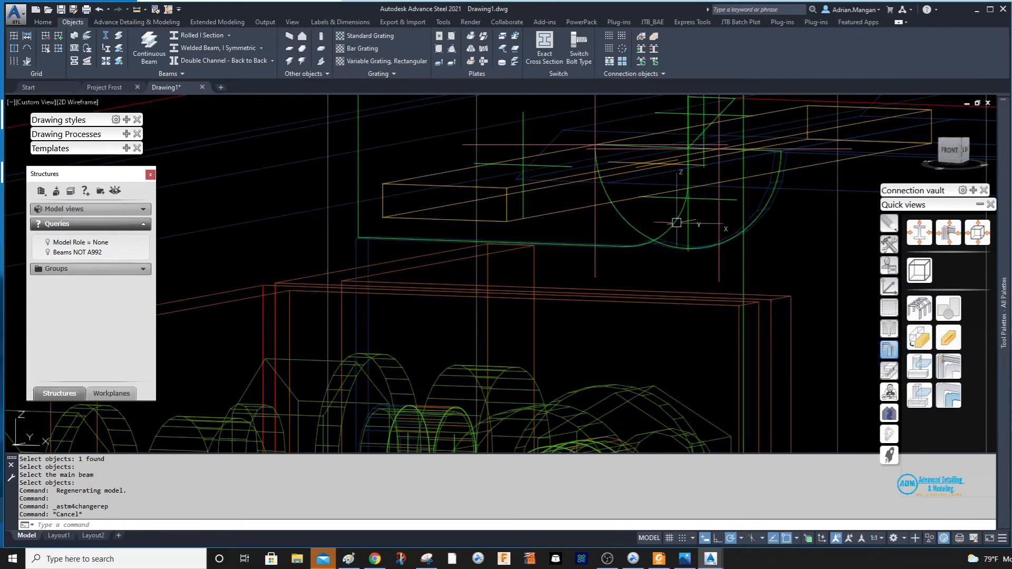
Step: Examine the upper cope contour against the round web cut at the middle secondary beam's end
scroll(679, 225, "down", 1)
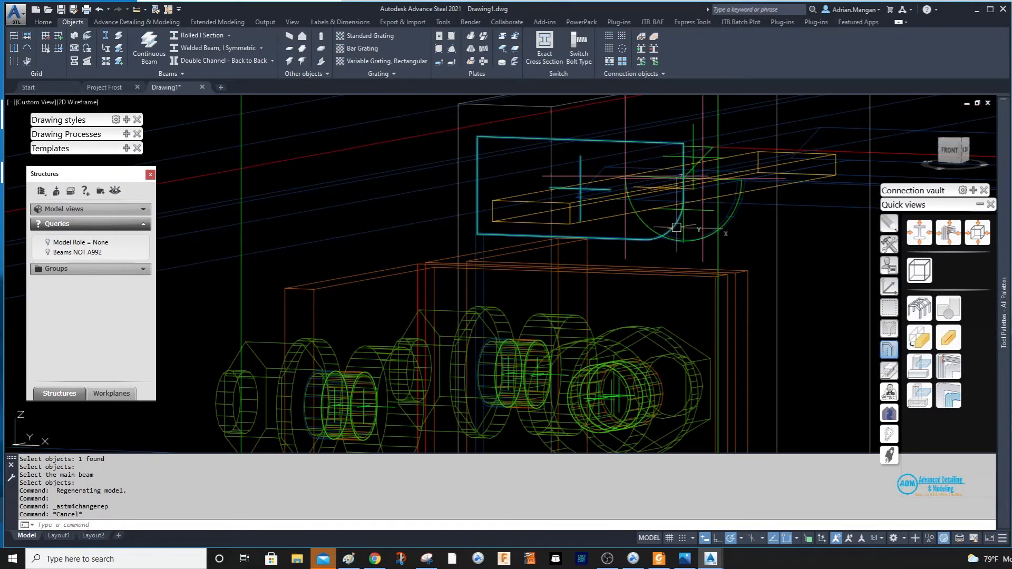
scroll(677, 197, "down", 3)
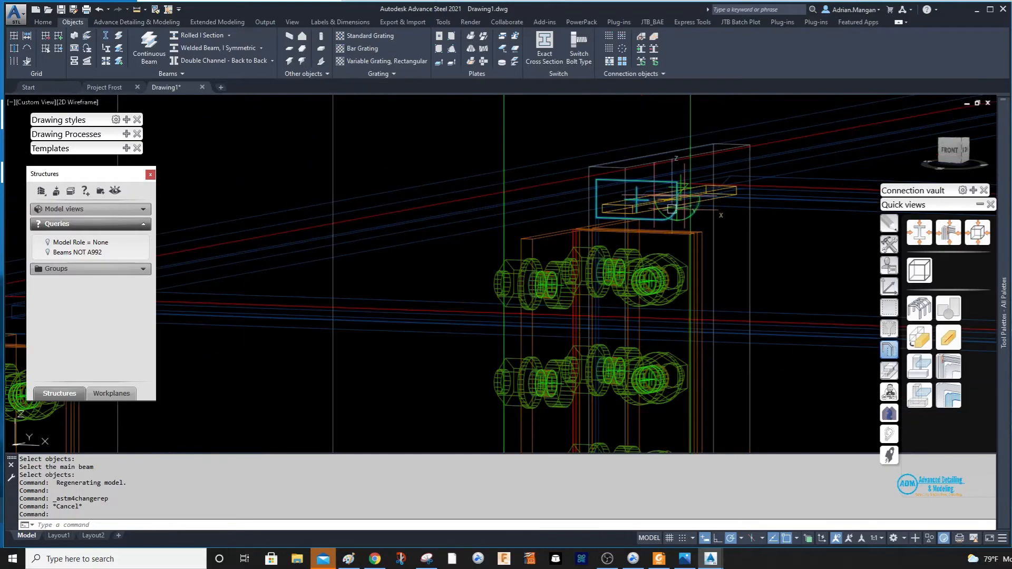
scroll(675, 205, "up", 5)
scroll(675, 210, "down", 2)
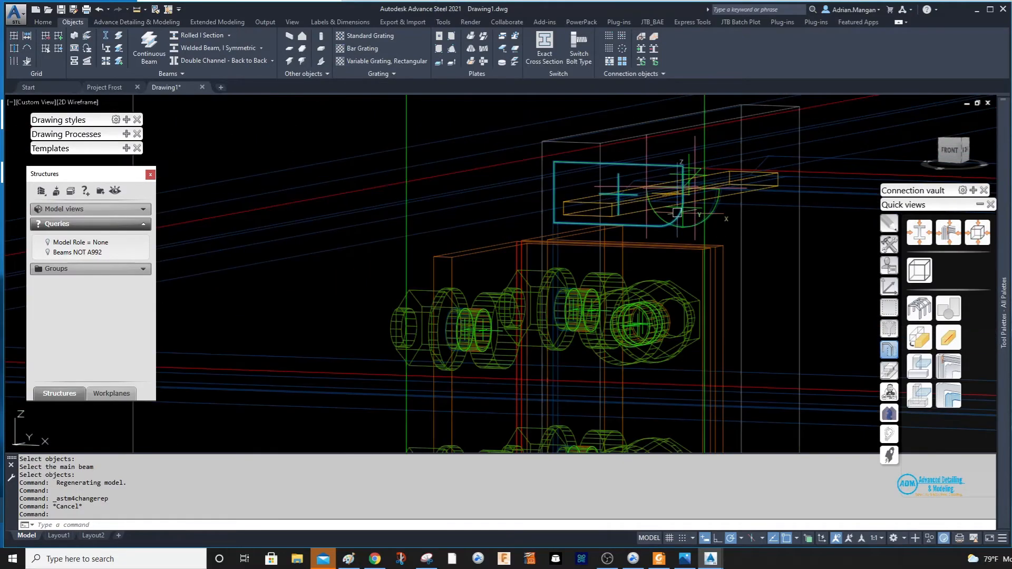
middle_click_drag(711, 199, 731, 205, "shift")
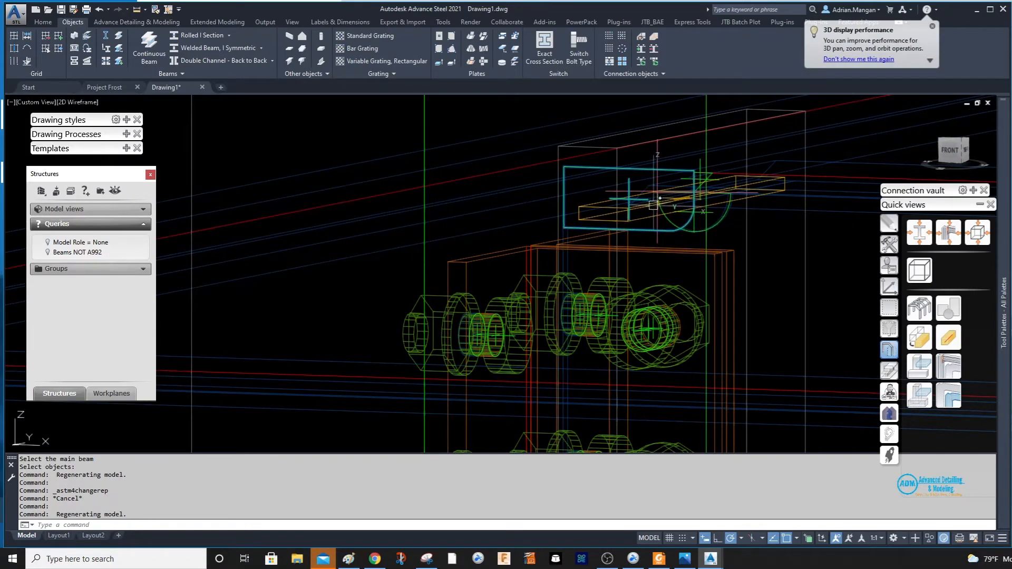
key("Escape")
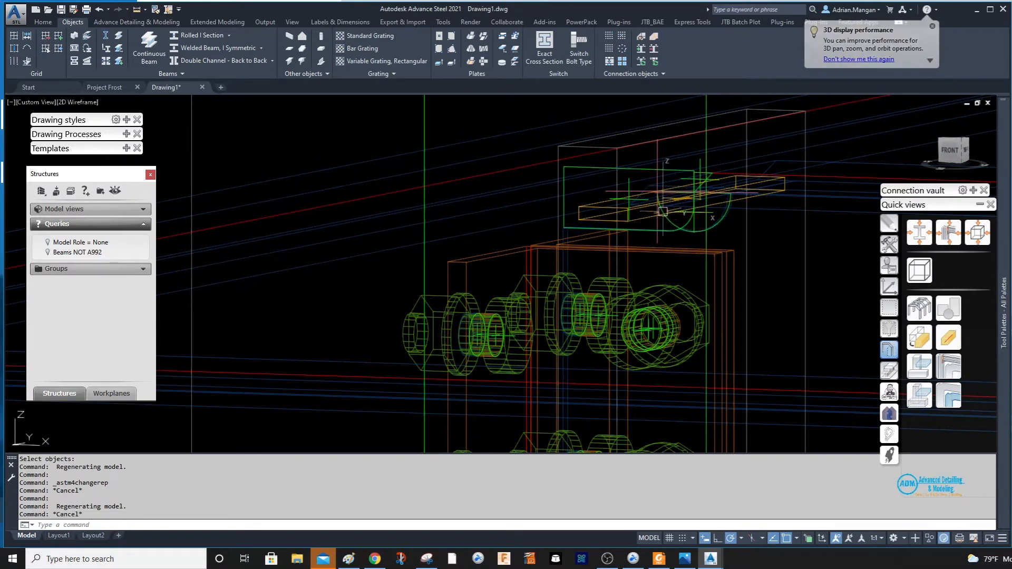
Step: Rotate the UCS about X into the middle secondary beam's web plane and cut a rectangular contour, about 2 21/32" by 1 5/32", over the upper cope
left_click(891, 290)
left_click(919, 376)
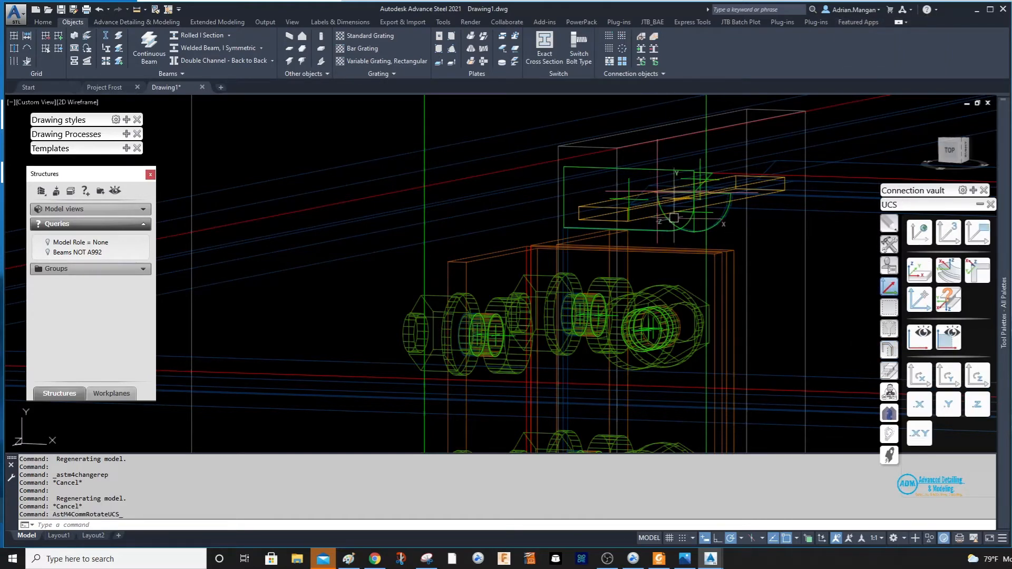
left_click(890, 372)
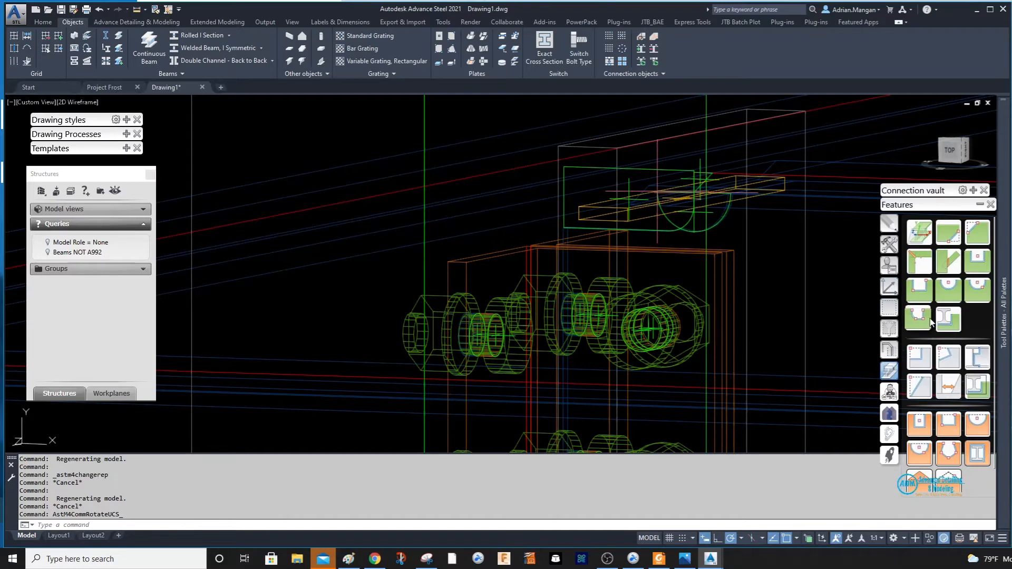
left_click(919, 286)
scroll(675, 222, "up", 3)
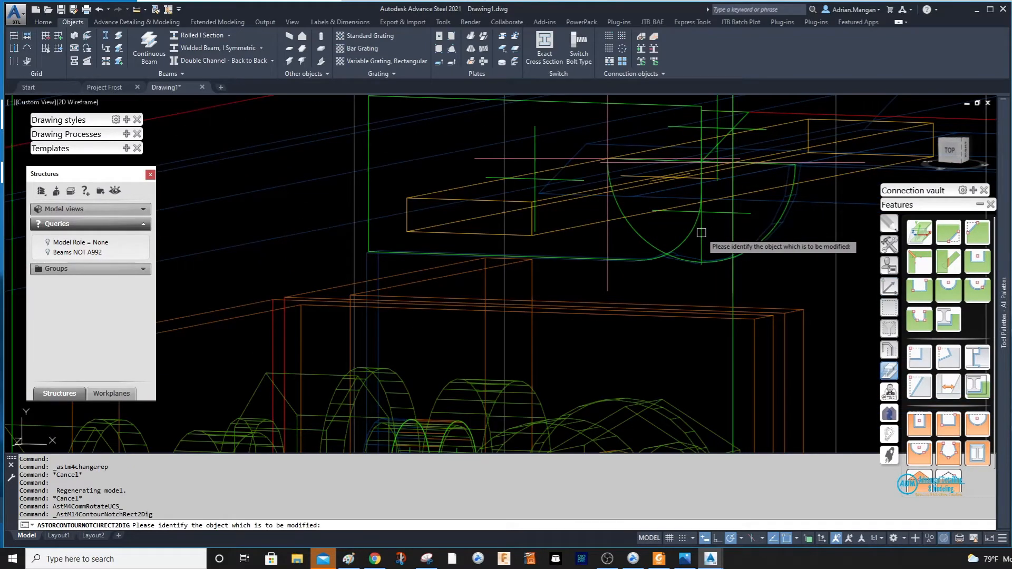
scroll(692, 264, "up", 3)
left_click(697, 255)
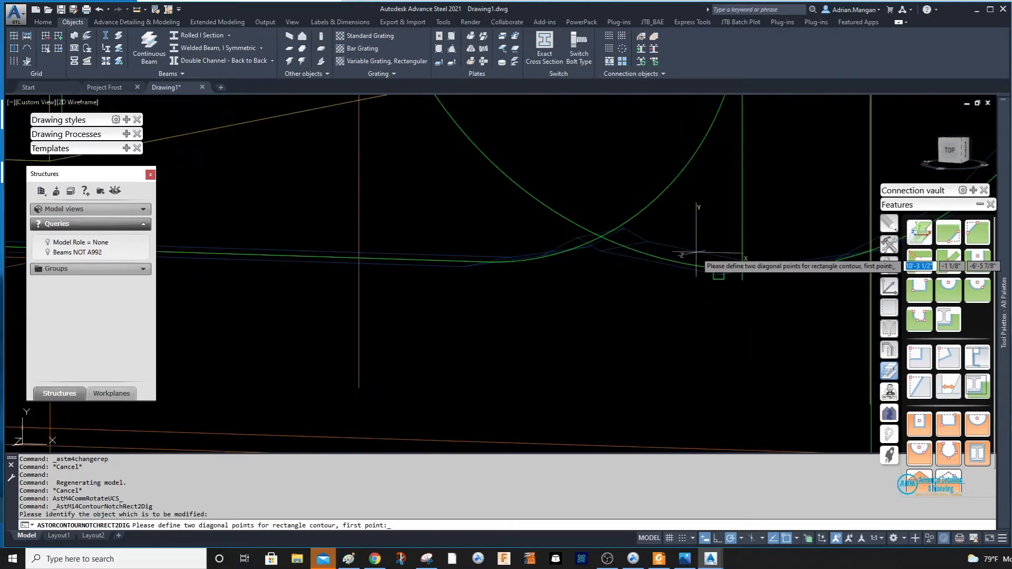
scroll(704, 237, "down", 3)
scroll(709, 190, "down", 3)
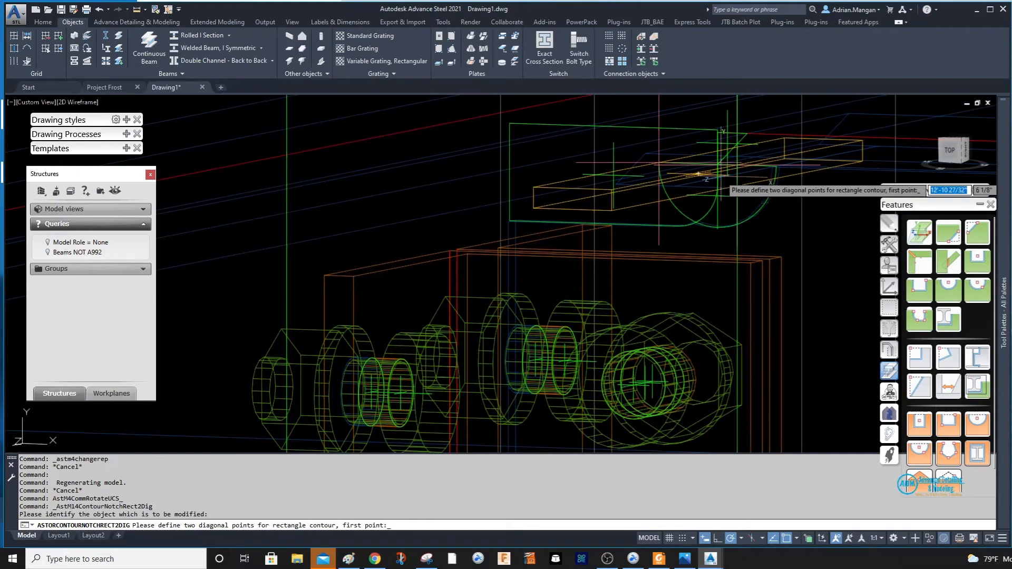
scroll(717, 133, "up", 3)
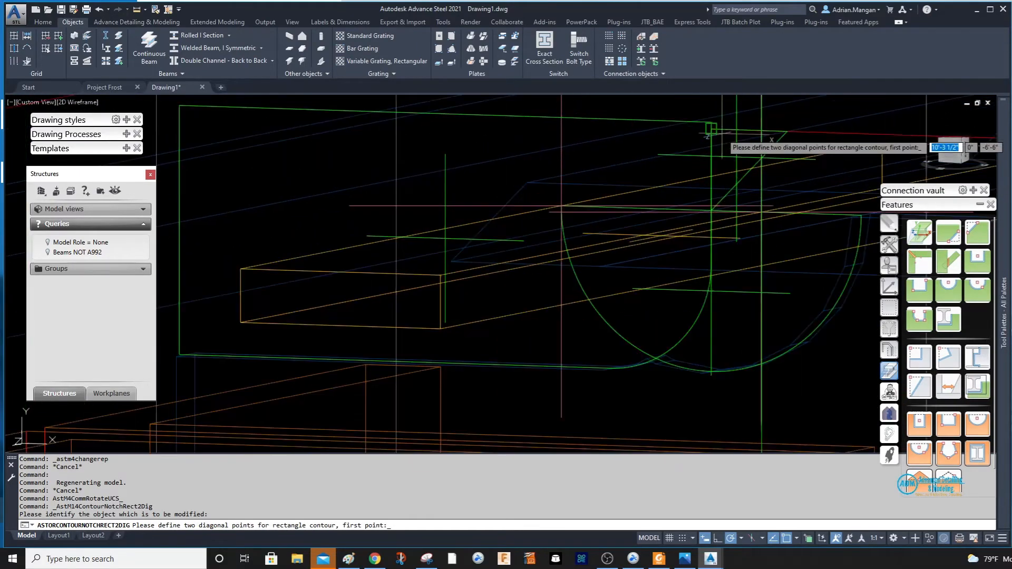
left_click(711, 122)
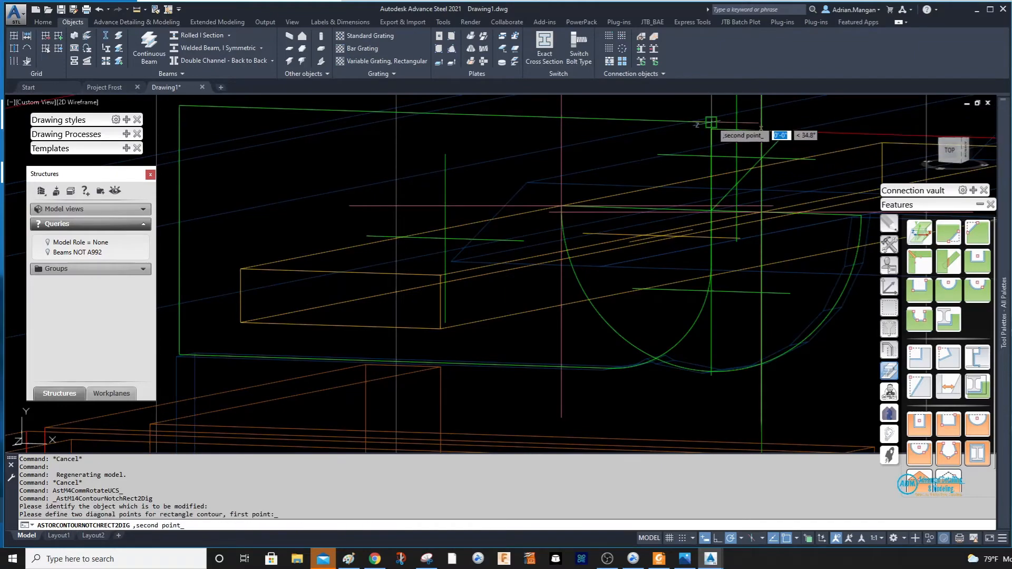
scroll(709, 158, "down", 3)
scroll(568, 197, "up", 2)
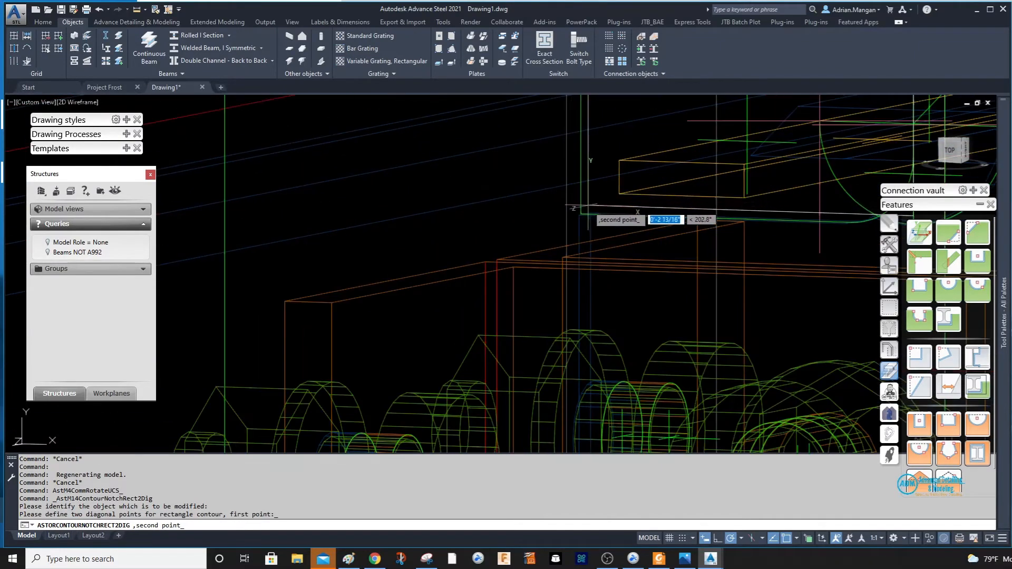
left_click(581, 213)
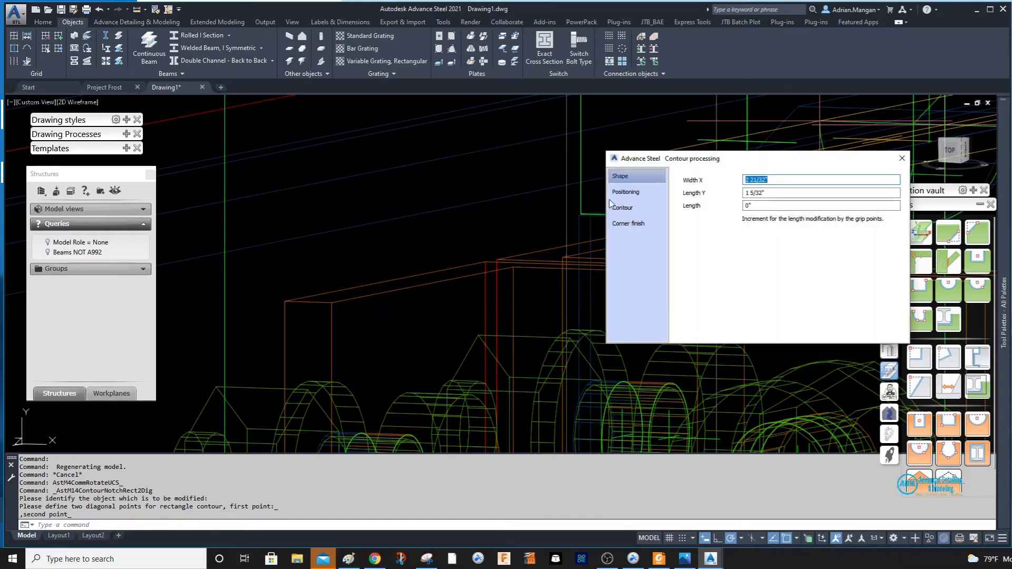
left_click(899, 159)
Step: Try to delete the clip angle's rounded upper cope contour, and undo the deletion
scroll(798, 198, "down", 2)
middle_click_drag(785, 195, 620, 188)
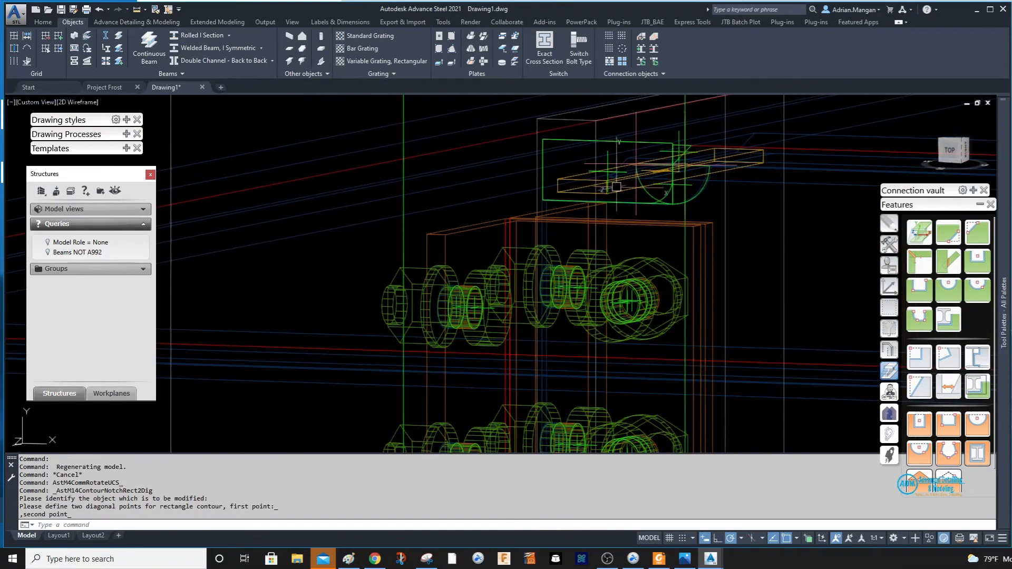
scroll(627, 187, "up", 2)
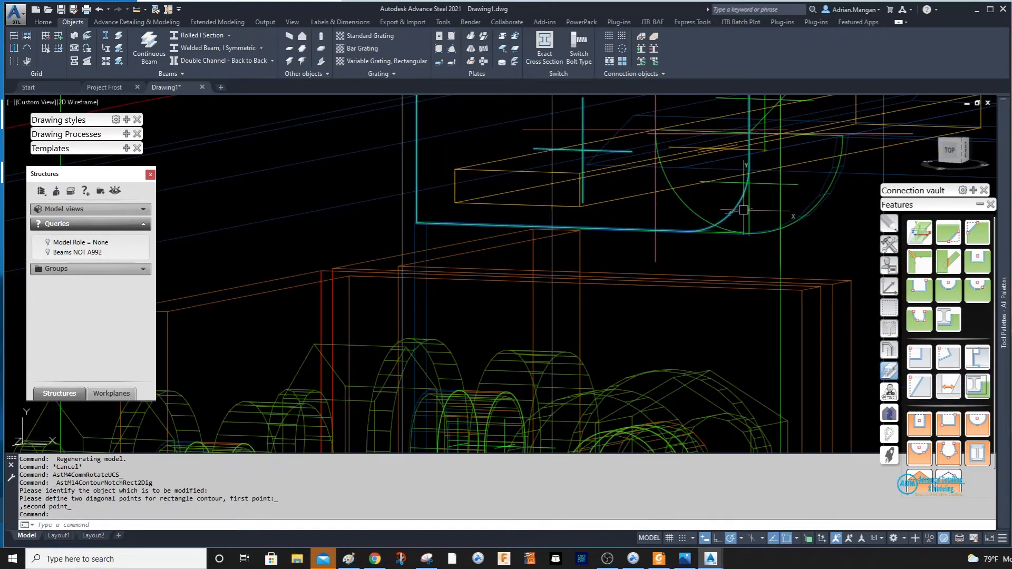
left_click(743, 210)
key("Delete")
scroll(754, 220, "down", 8)
scroll(758, 223, "up", 4)
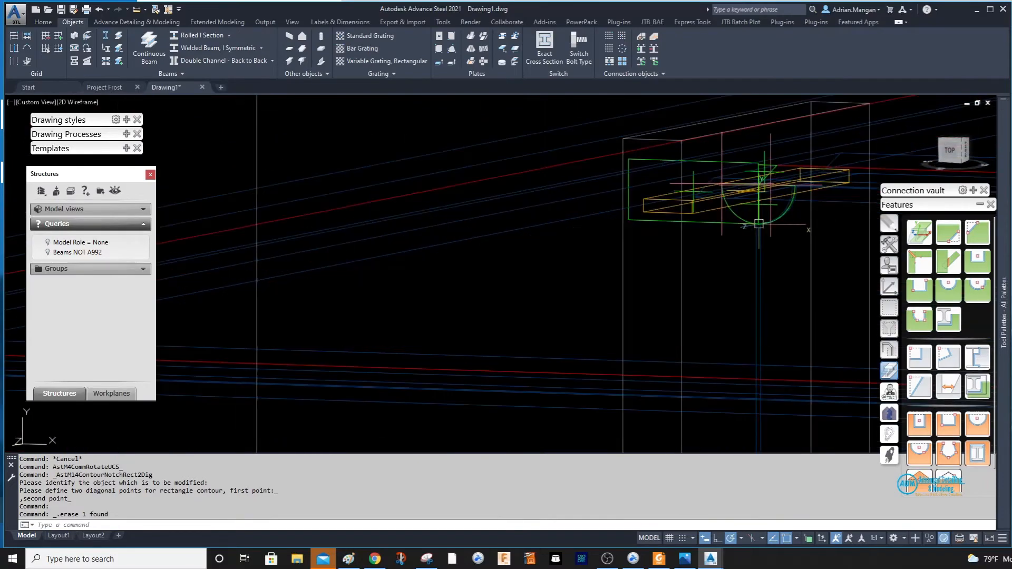
left_click(100, 11)
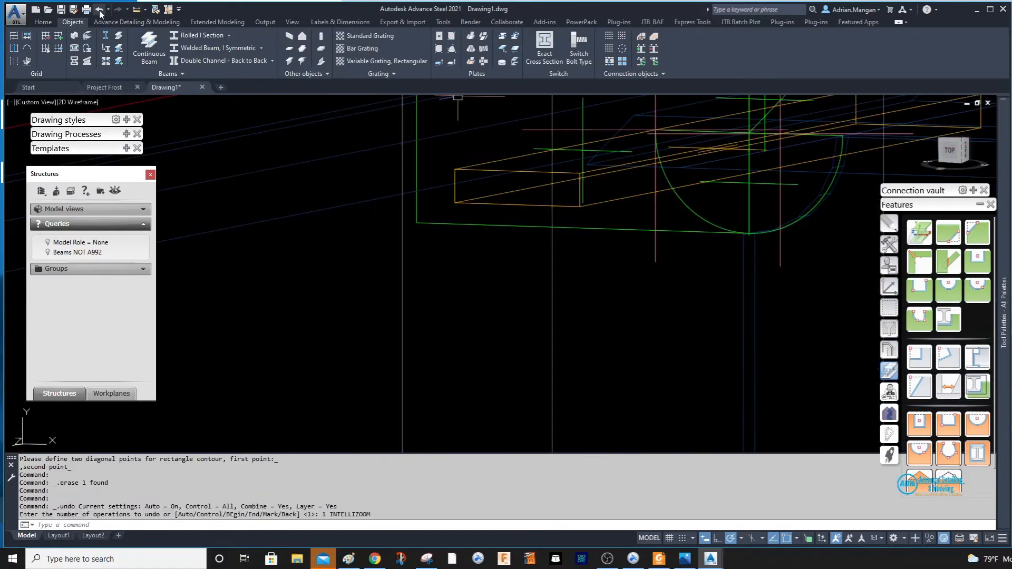
left_click(99, 11)
scroll(614, 332, "up", 3)
middle_click_drag(617, 255, 638, 244)
right_click(639, 254)
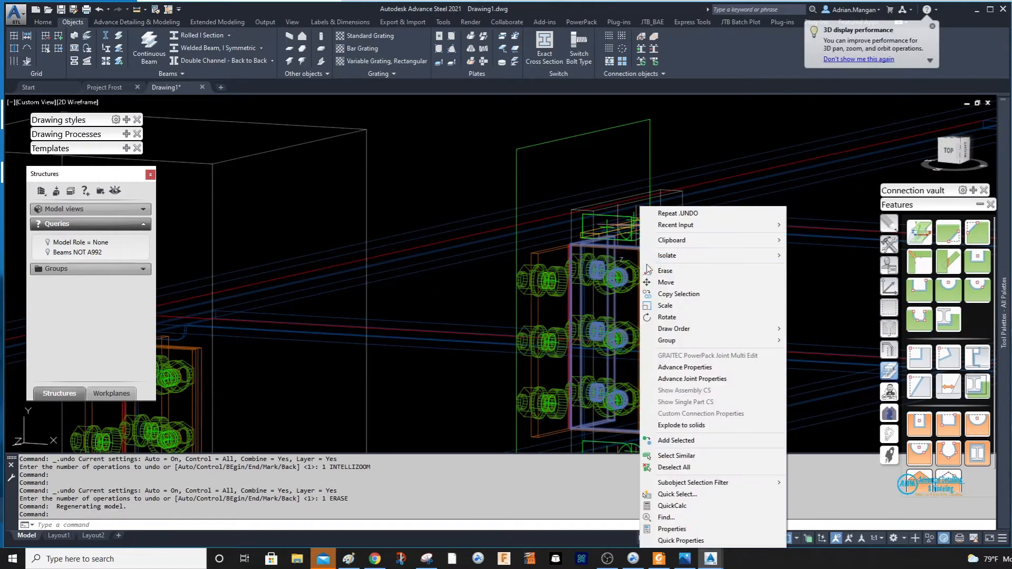
left_click(674, 379)
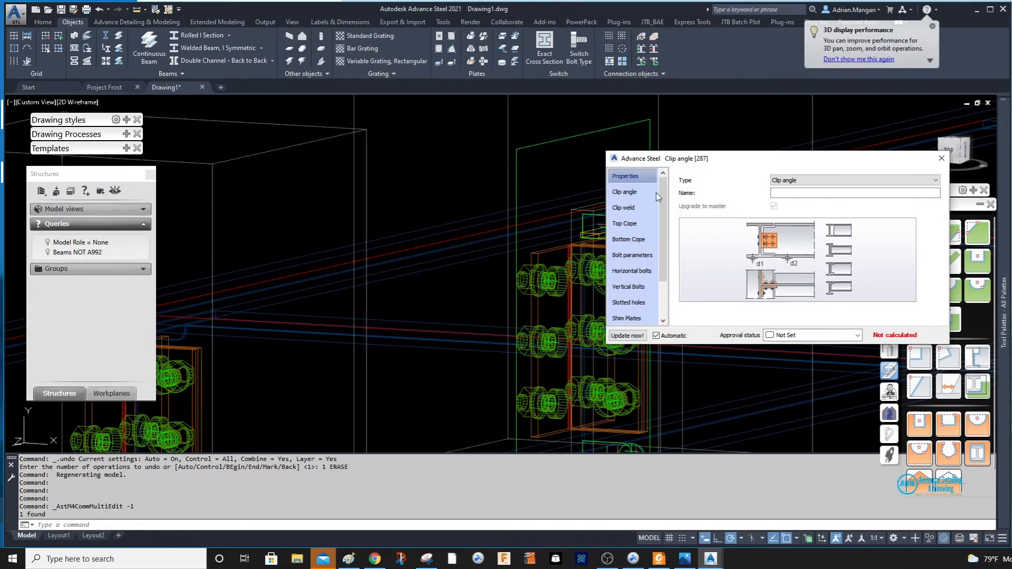
key("Escape")
Step: Delete the clip angle joint box at the middle secondary beam, keeping its angles, bolts and cope features as separate objects
scroll(497, 209, "down", 3)
left_click(534, 163)
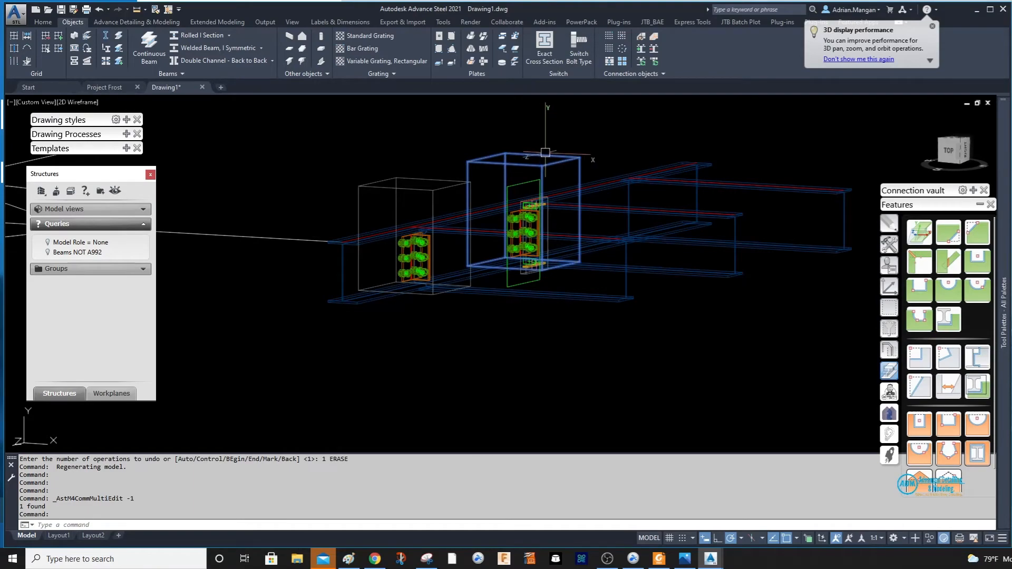
key("Delete")
scroll(585, 189, "down", 2)
scroll(585, 191, "up", 7)
mouse_move(545, 172)
middle_mouse_down("shift")
mouse_move(556, 175)
mouse_move(522, 153)
mouse_move(518, 161)
middle_mouse_up("shift")
scroll(502, 172, "up", 7)
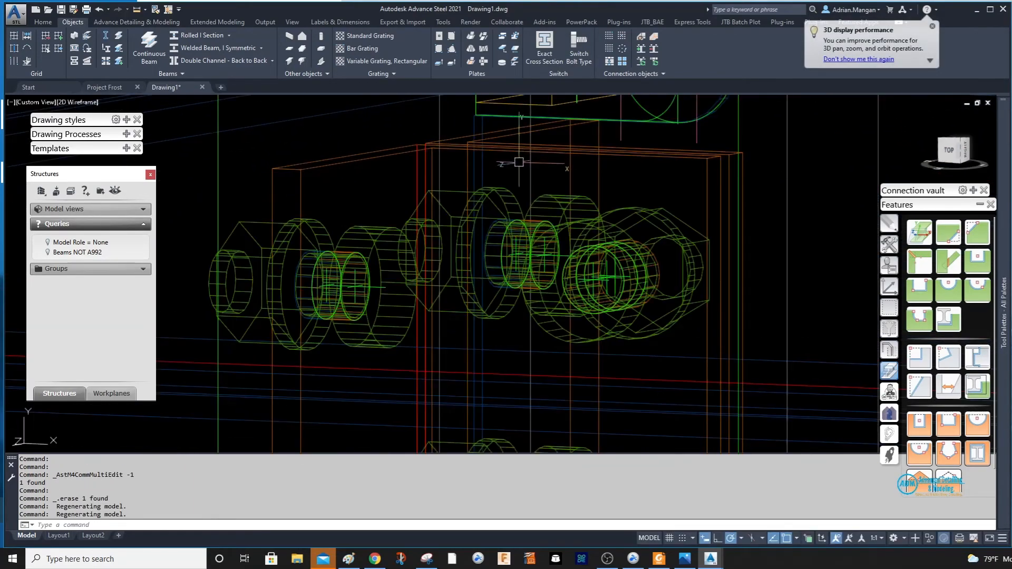
Step: Cut a two-point rectangular contour in the middle secondary beam's web over the full extent of the rounded lower cope
scroll(518, 162, "down", 8)
scroll(551, 199, "up", 7)
middle_click_drag(556, 233, 538, 193, "shift")
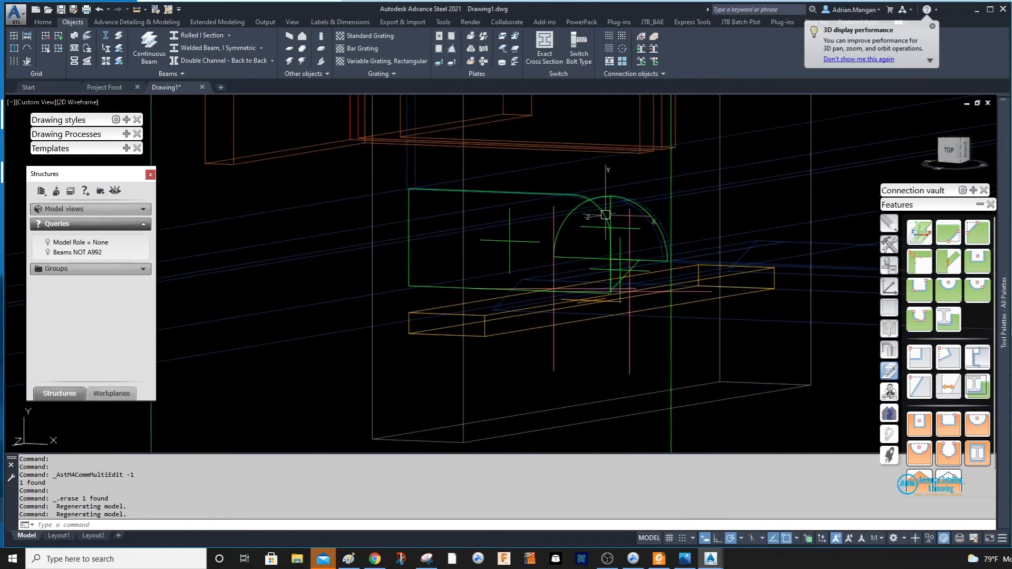
left_click(889, 286)
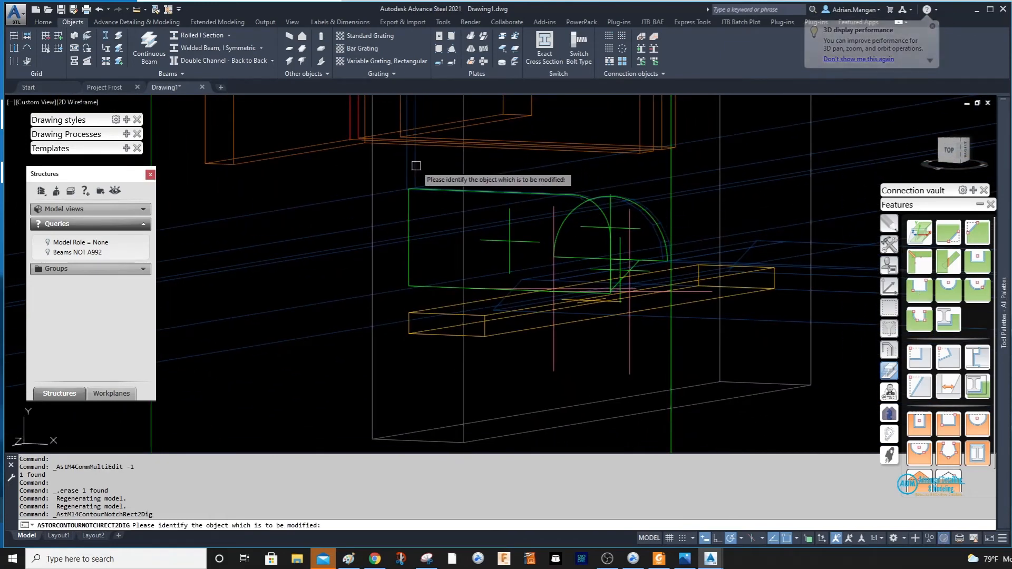
left_click(413, 190)
scroll(622, 289, "up", 5)
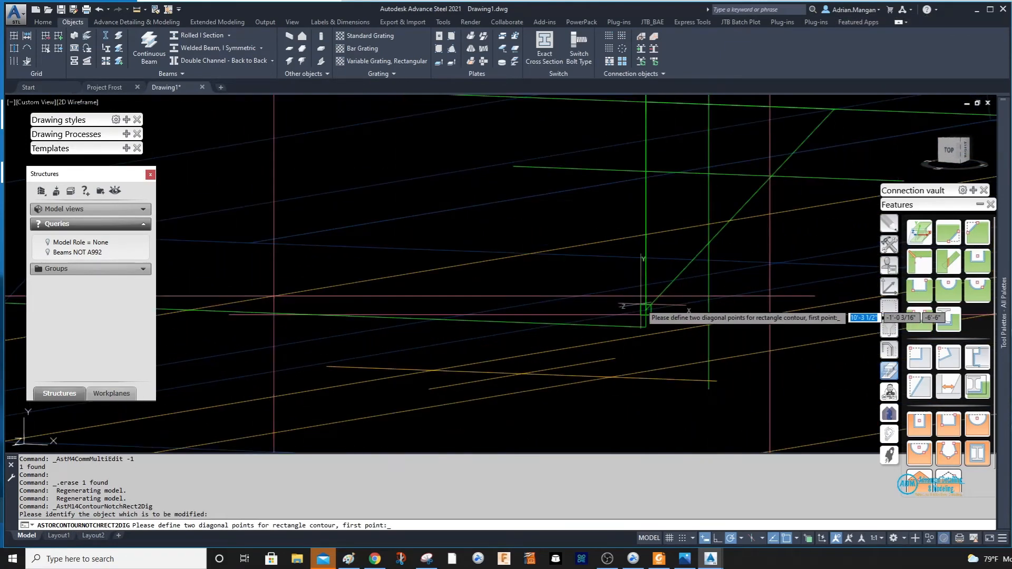
left_click(646, 280)
scroll(646, 279, "down", 2)
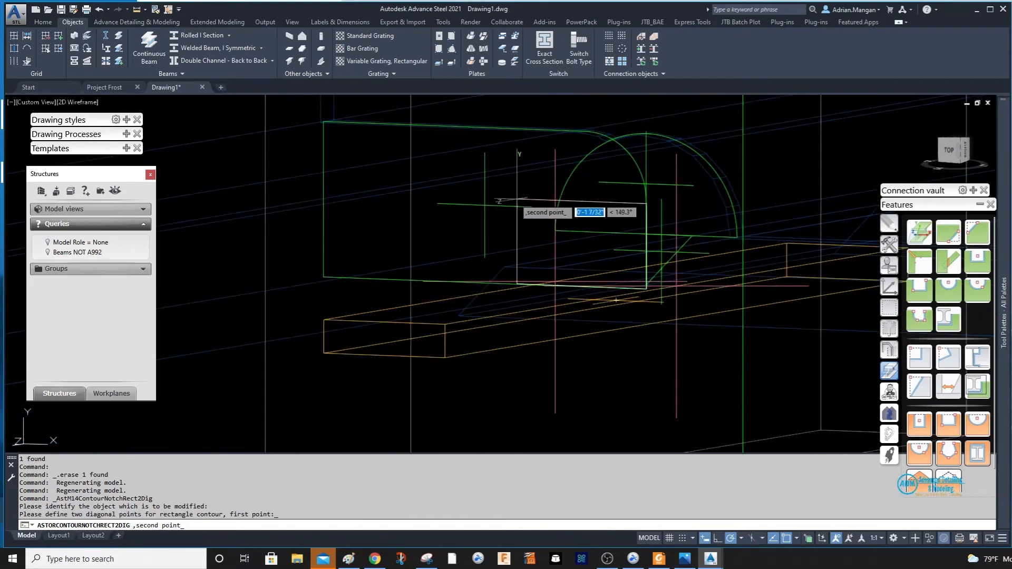
left_click(323, 121)
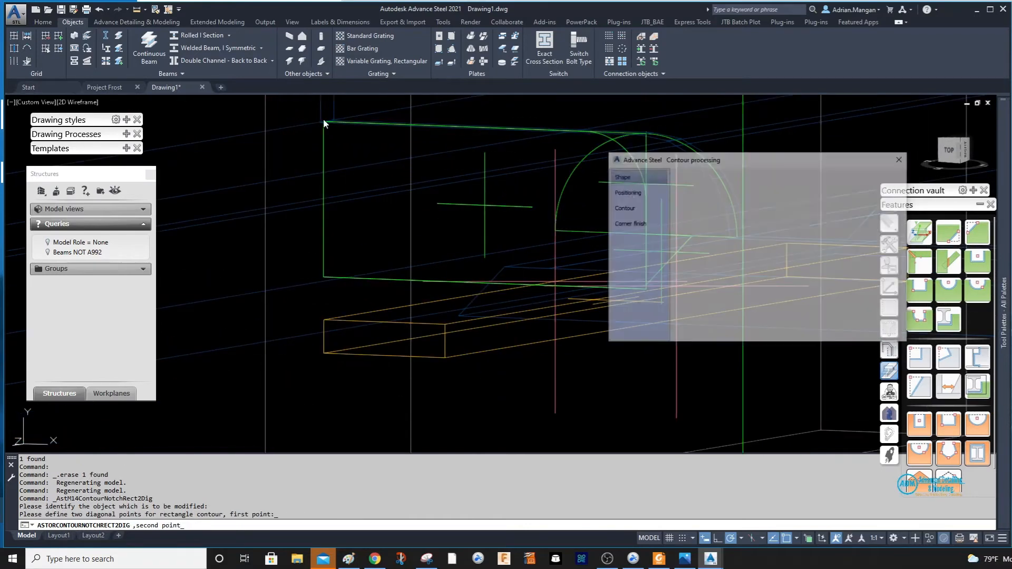
left_click(902, 158)
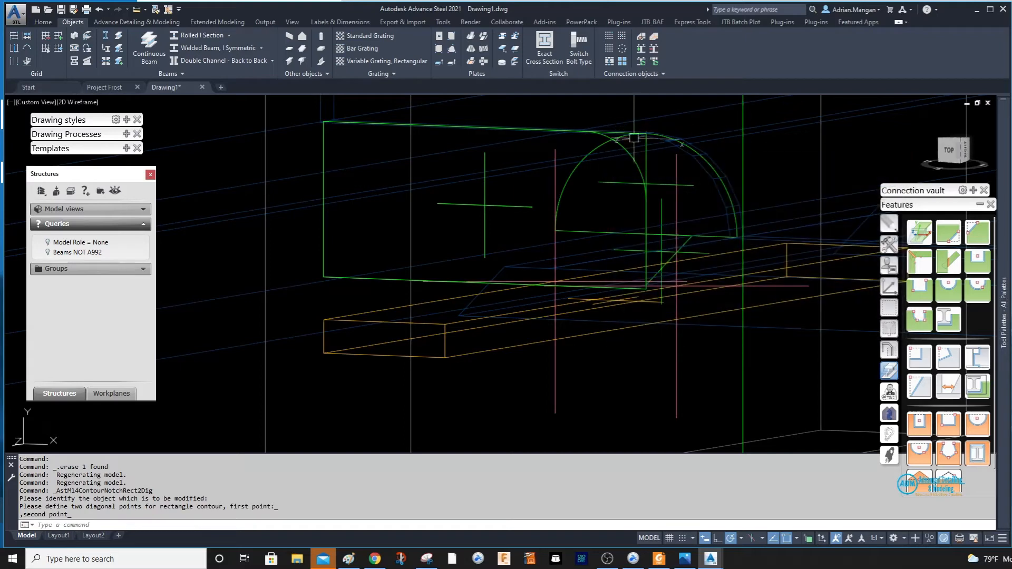
Step: Delete the rounded lower cope contour at the middle secondary beam's end
left_click(632, 152)
key("Delete")
scroll(626, 250, "down", 5)
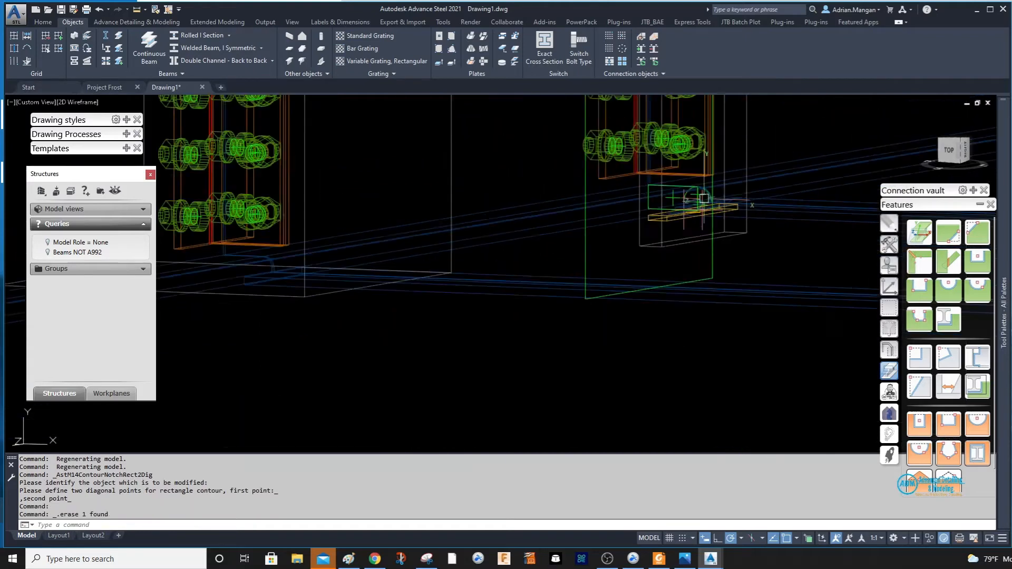
Step: Delete the nearest secondary beam together with its clip angles and bolts
mouse_move(626, 250)
middle_mouse_down("shift")
mouse_move(650, 221)
mouse_move(632, 244)
mouse_move(637, 237)
middle_mouse_up("shift")
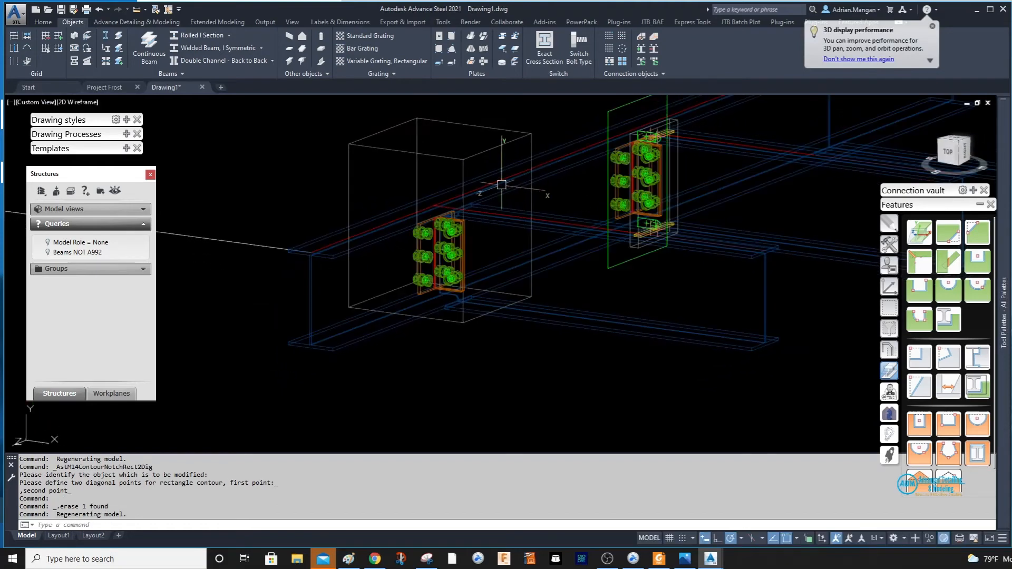
scroll(505, 182, "down", 4)
left_click(453, 139)
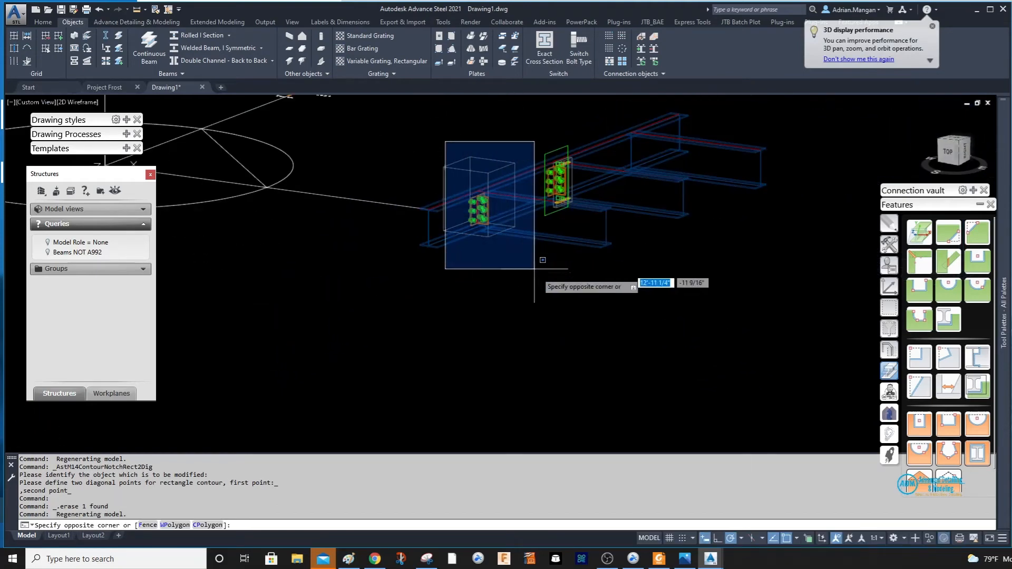
left_click(551, 289)
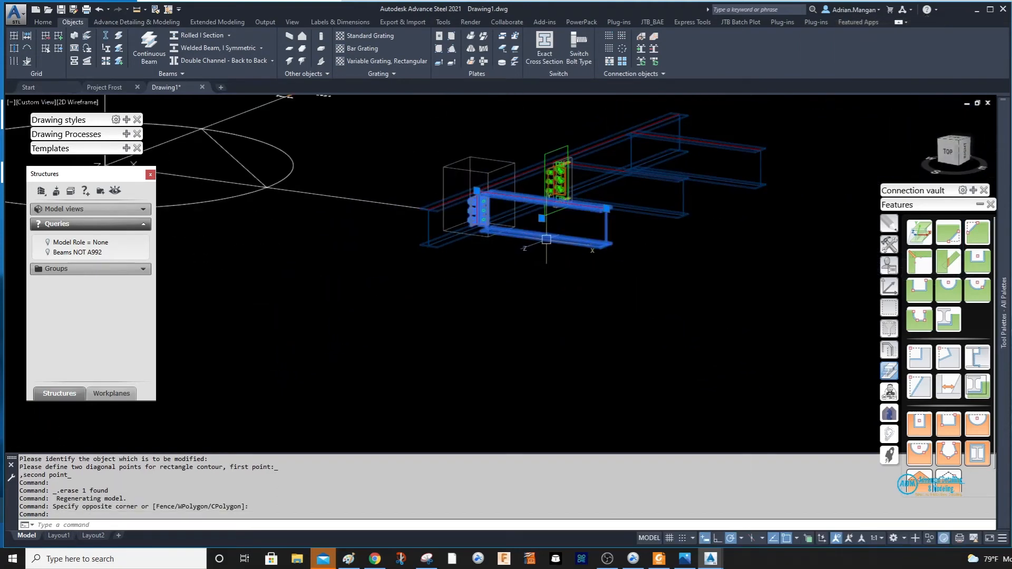
key("Delete")
Step: Display the model in the Shaded visual style and examine the middle secondary beam's clip angle and moment connection
scroll(529, 168, "up", 2)
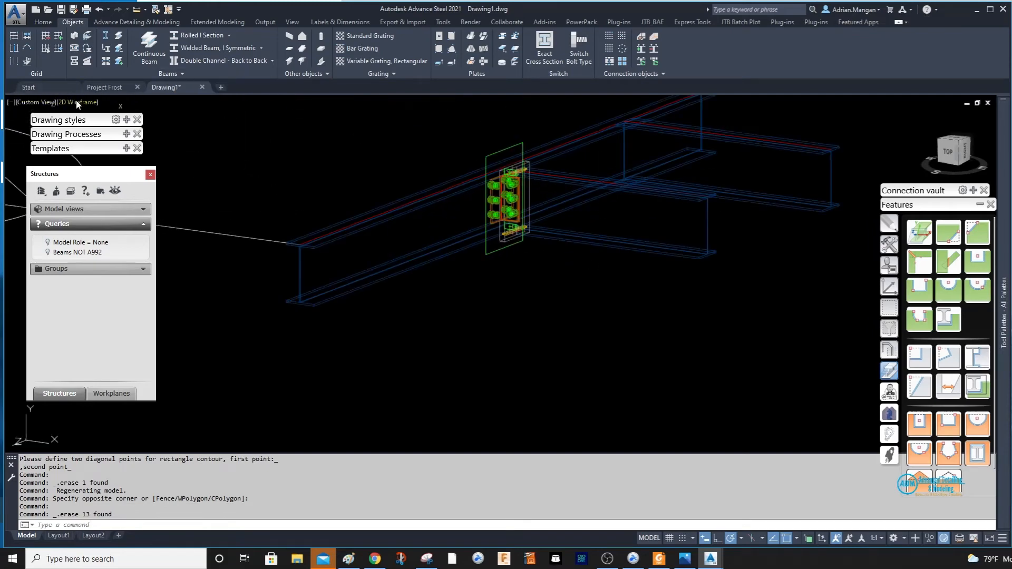
left_click(90, 103)
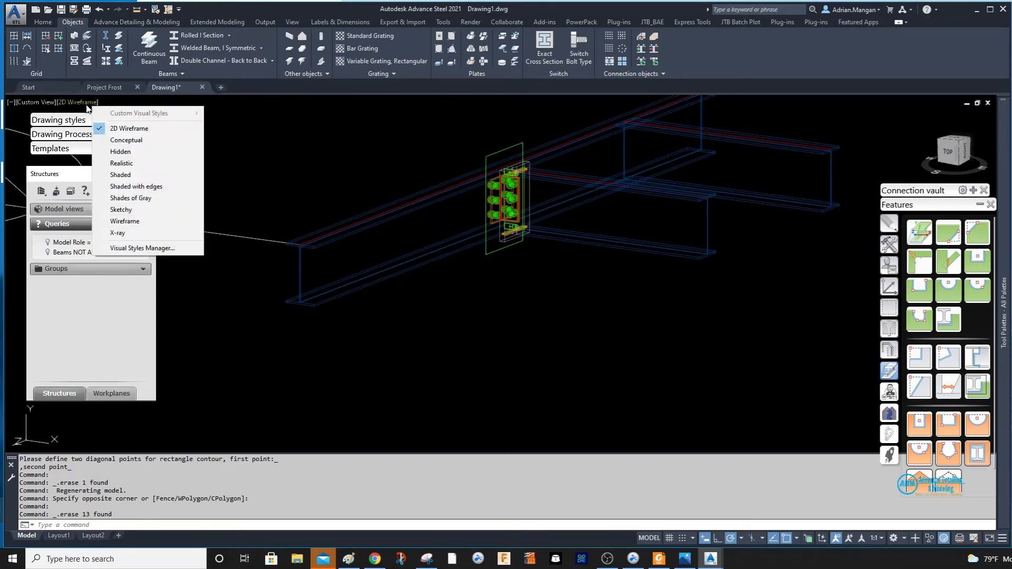
left_click(120, 174)
scroll(533, 181, "up", 3)
mouse_move(533, 182)
middle_mouse_down("shift")
mouse_move(522, 185)
mouse_move(544, 161)
mouse_move(541, 172)
middle_mouse_up("shift")
scroll(495, 213, "up", 4)
middle_click_drag(495, 212, 464, 249, "shift")
scroll(473, 226, "down", 5)
scroll(501, 238, "down", 5)
middle_click_drag(414, 240, 412, 238, "shift")
scroll(411, 239, "up", 8)
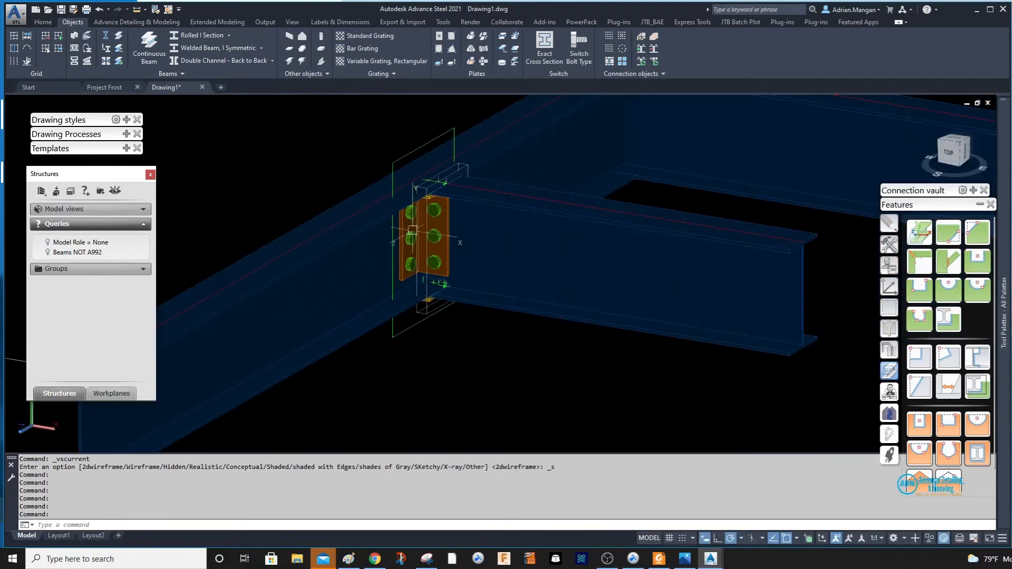
key("Escape")
scroll(463, 163, "up", 2)
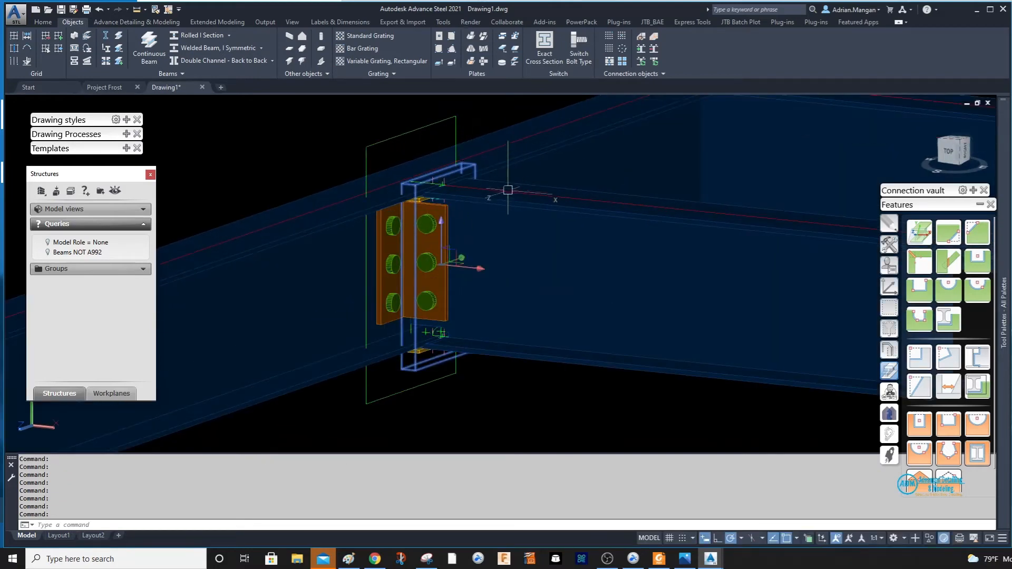
middle_click_drag(507, 189, 529, 199, "shift")
scroll(493, 235, "down", 4)
middle_click_drag(495, 233, 488, 255)
scroll(483, 244, "up", 3)
Step: Display the model in the 2D Wireframe visual style and show the custom connection tools
left_click(61, 103)
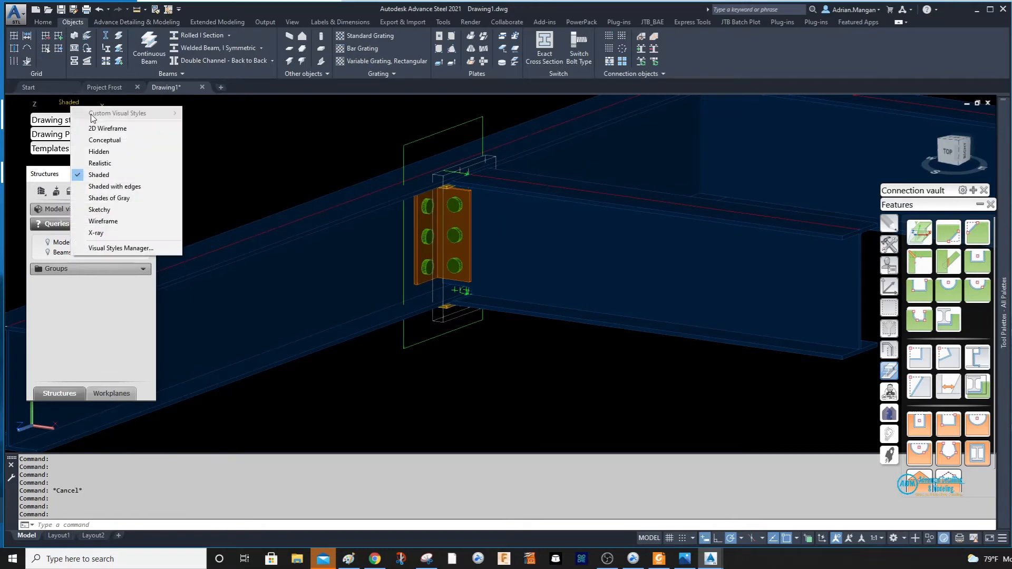
left_click(100, 125)
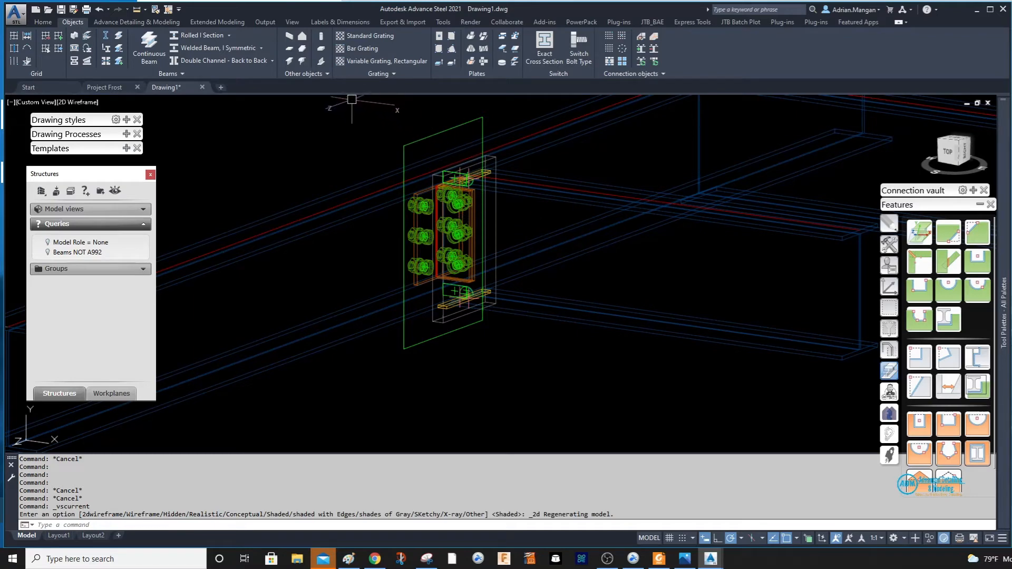
left_click(889, 266)
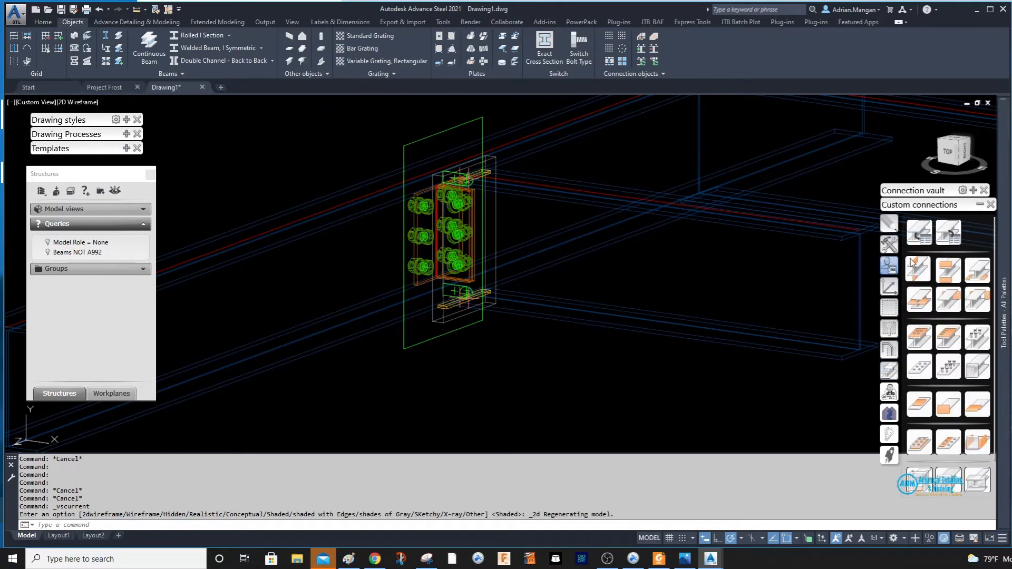
left_click(922, 236)
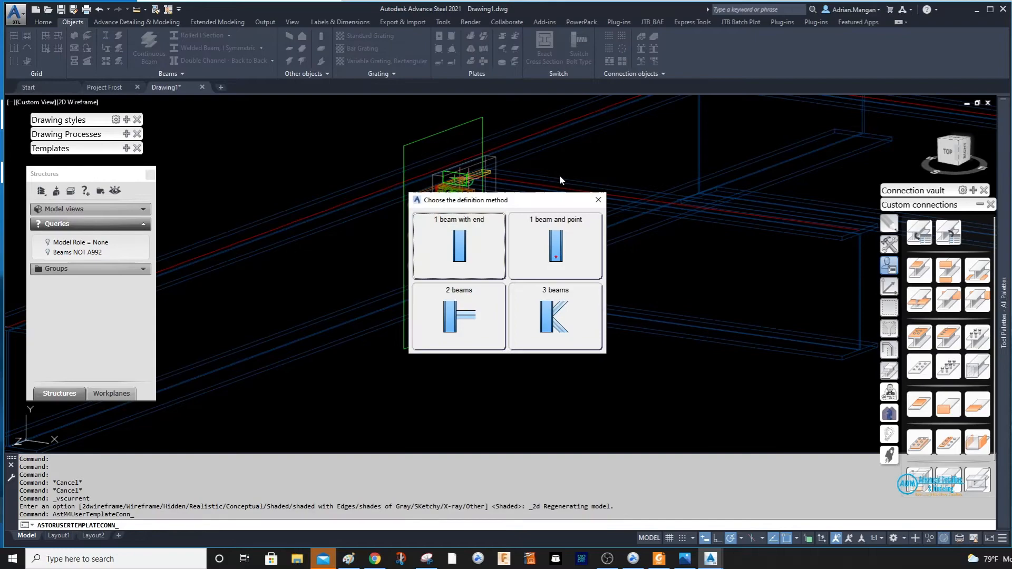
left_click(597, 200)
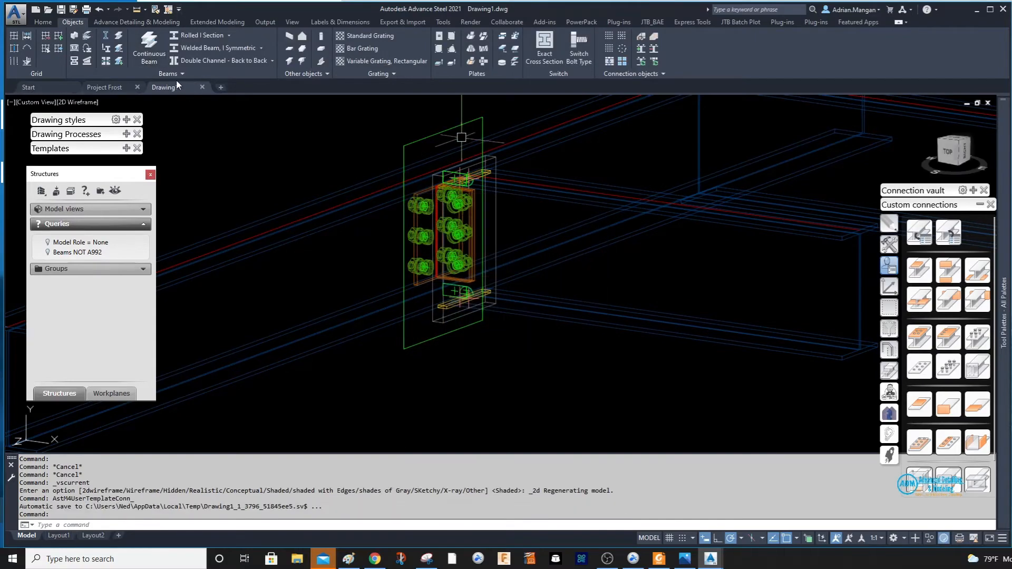
Step: Save the drawing as TestMoment in the AA-290_CRITICAL PICK PLAN_BEAR folder inside AA
key("ctrl+shift+s")
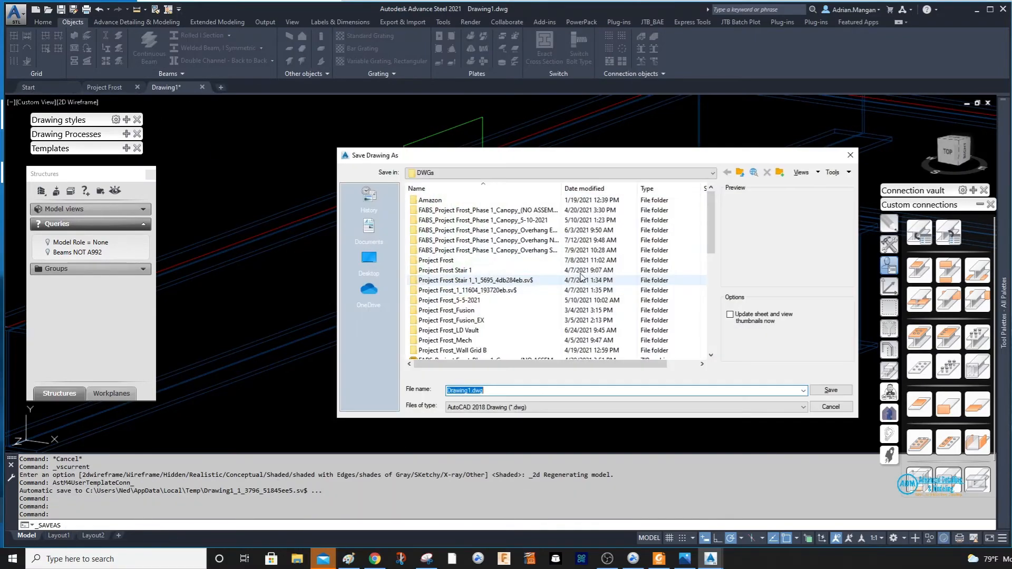
scroll(458, 256, "down", 5)
scroll(459, 255, "up", 8)
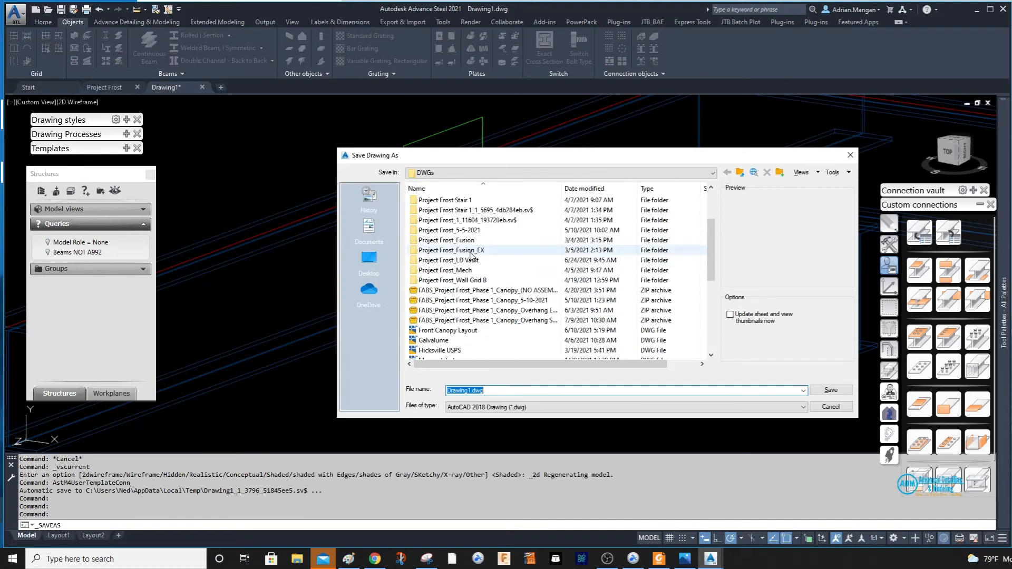
left_click(480, 173)
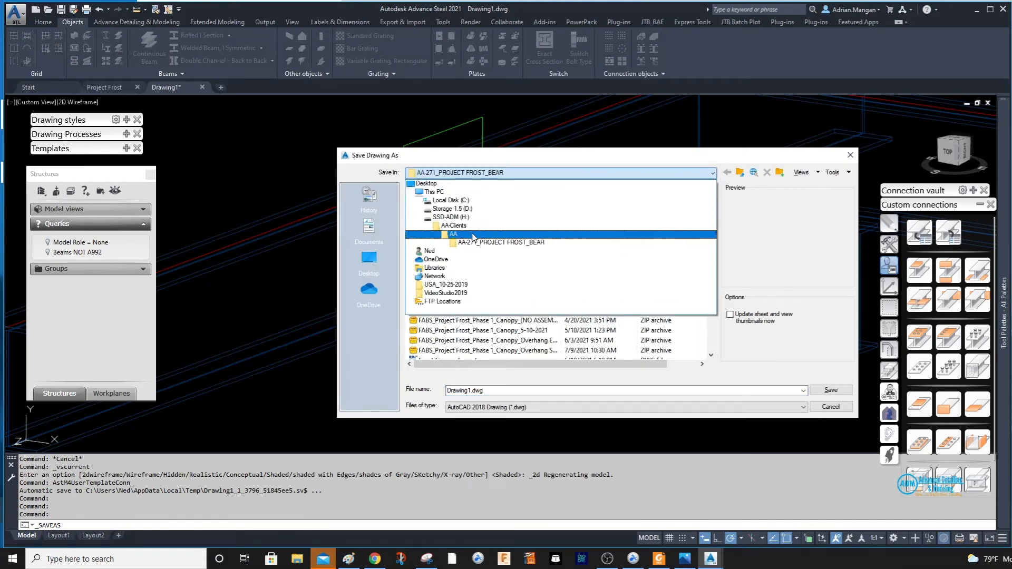
left_click(453, 234)
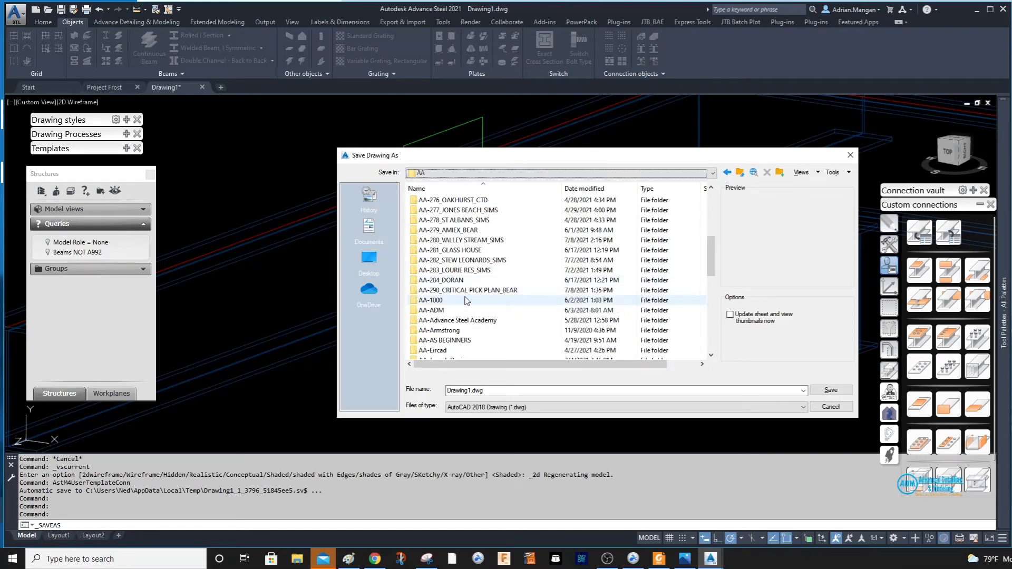
double_click(470, 290)
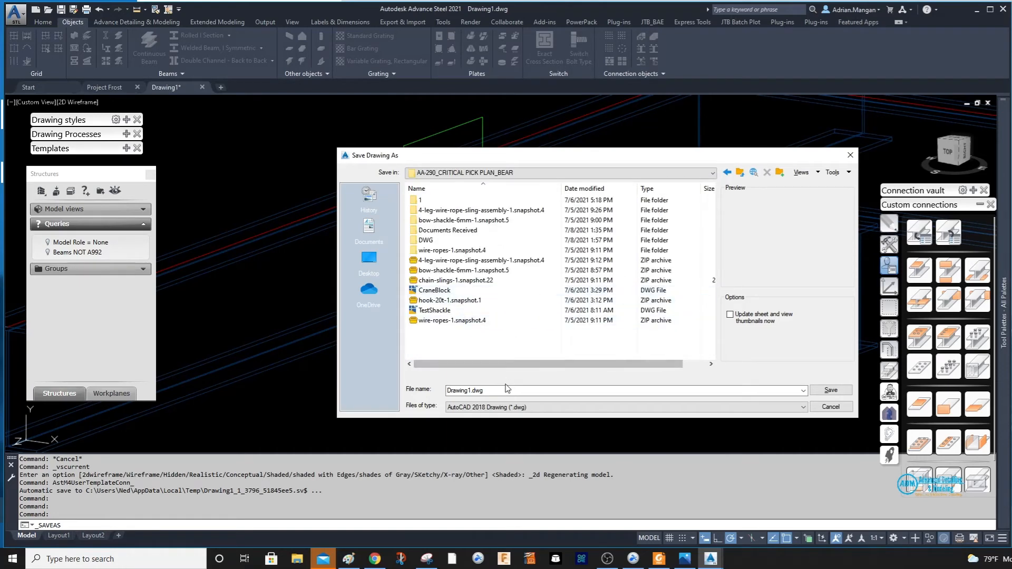
type("T")
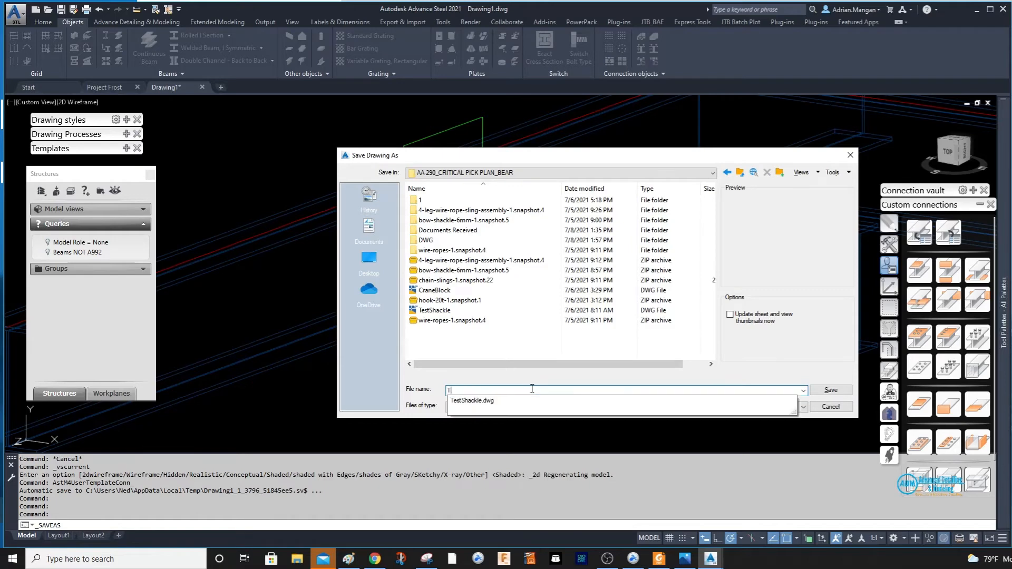
type("estMc")
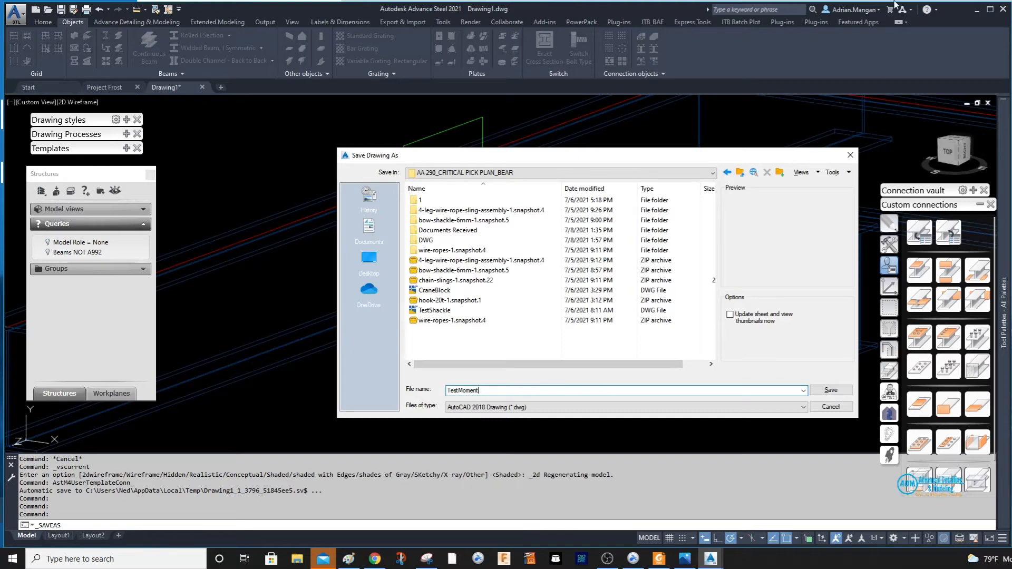
left_click(830, 391)
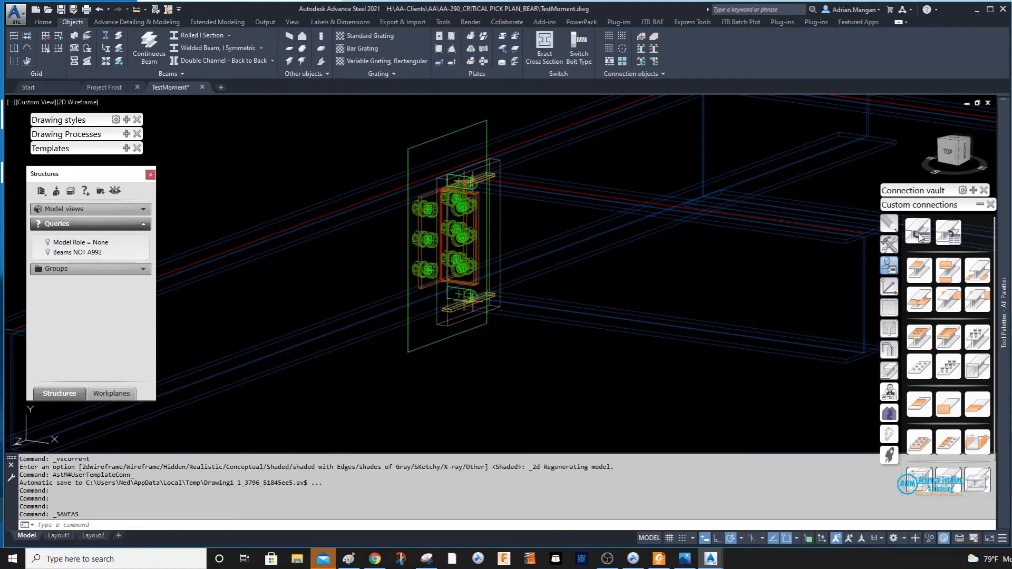
Step: Create a custom connection template with the 2 beams definition, using the main beam and the middle secondary beam as input beams
left_click(919, 236)
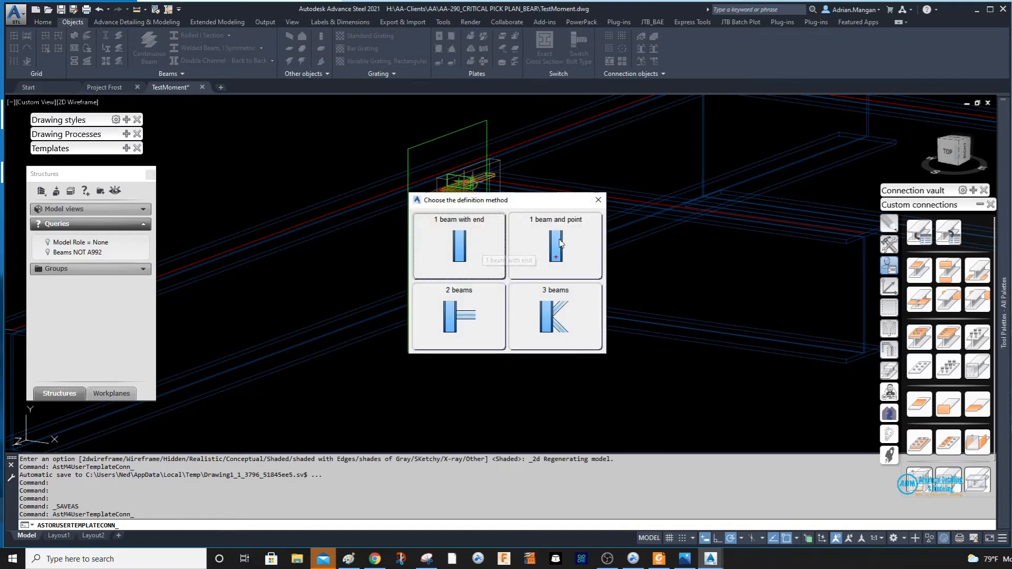
left_click(472, 313)
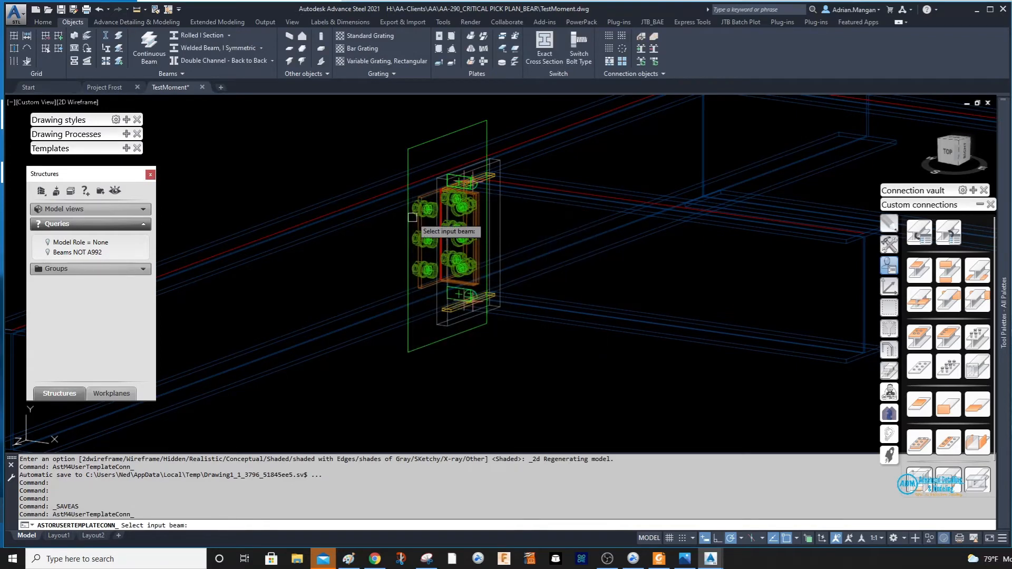
left_click(388, 208)
key("Return")
left_click(530, 200)
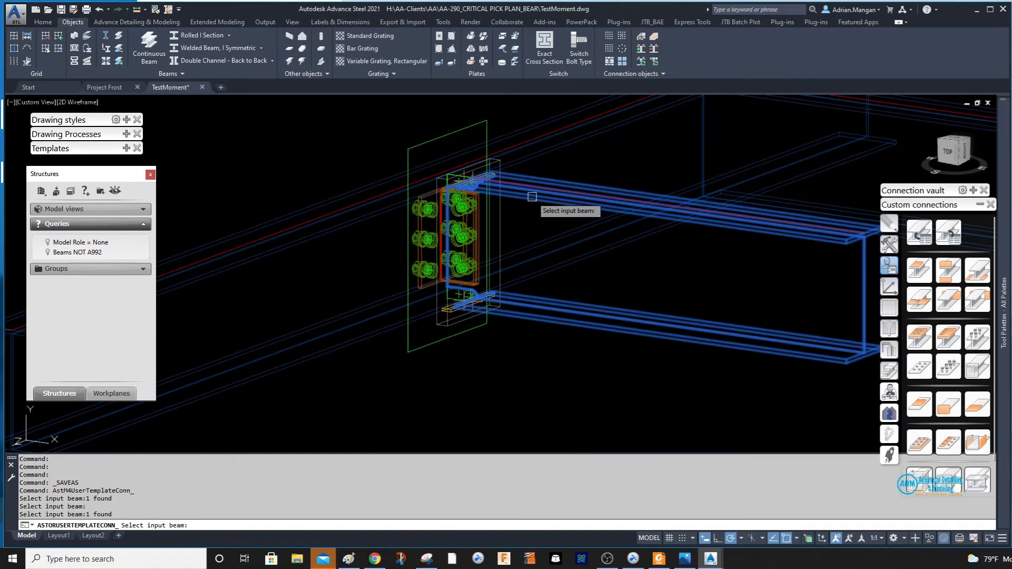
key("Return")
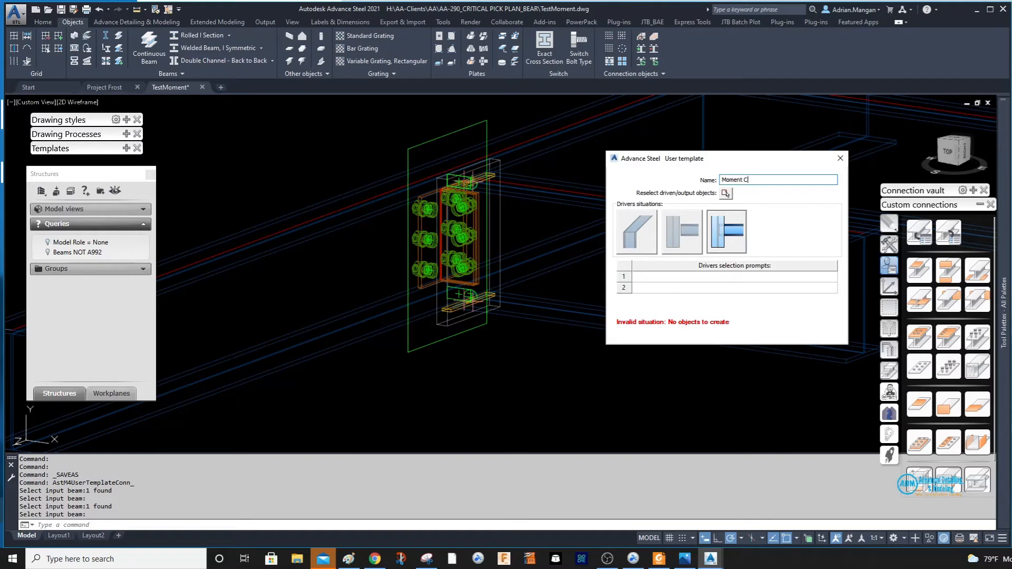
Step: Name the template Moment Cant and include all clip angle, bolt, plate and cope cut objects at the middle secondary beam's connection
left_click(725, 194)
left_click(344, 104)
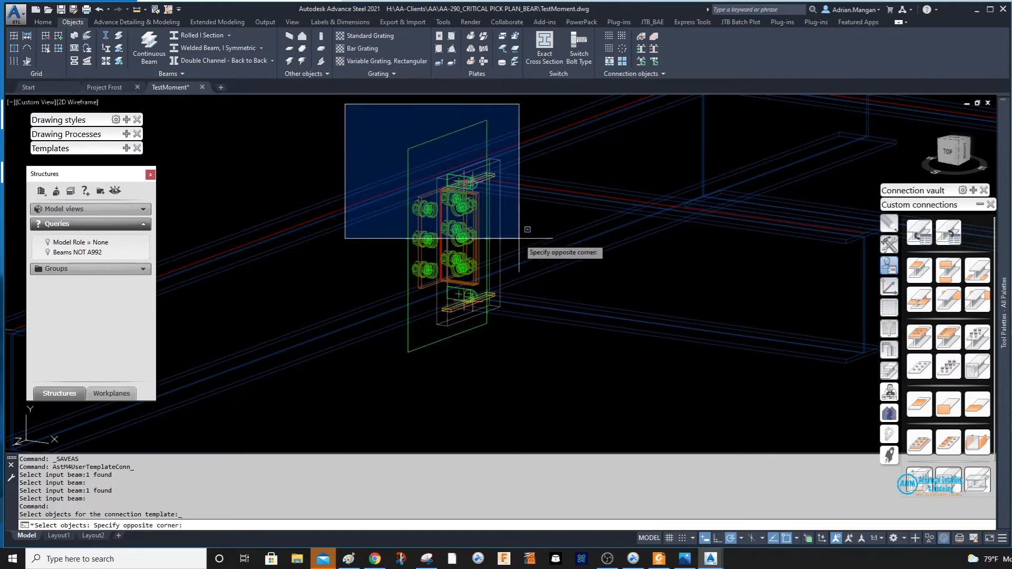
left_click(567, 377)
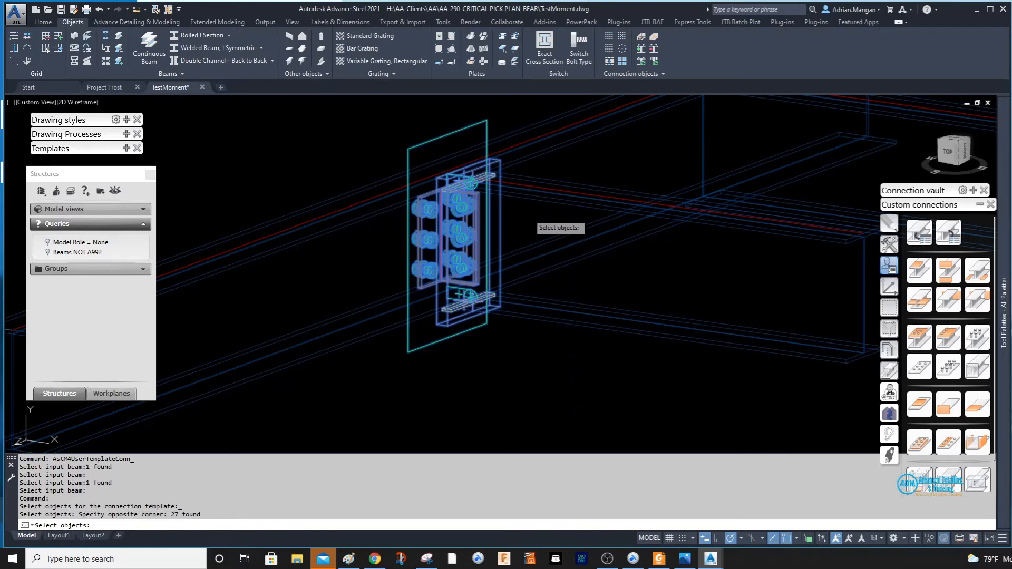
key("Return")
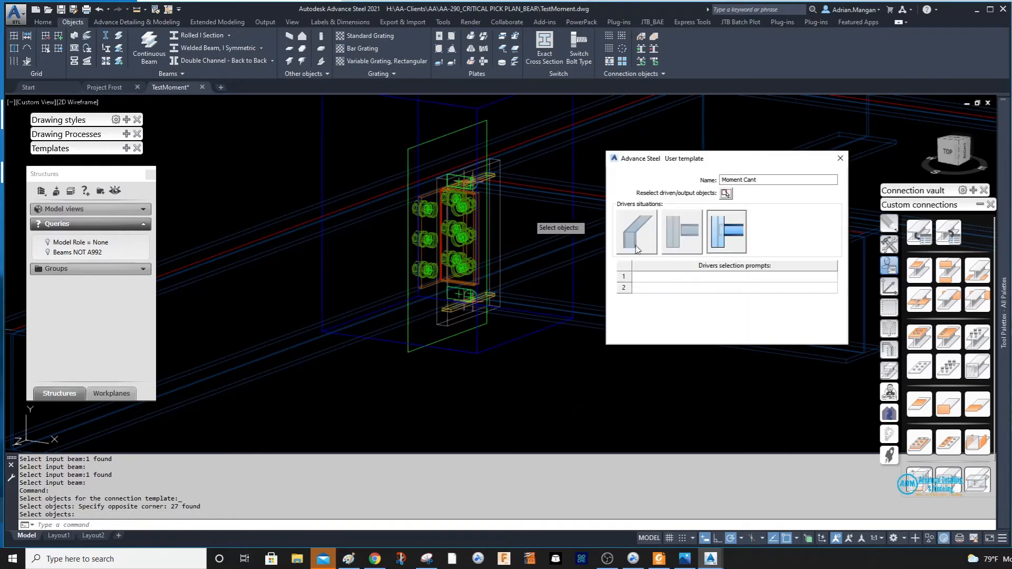
Step: Choose the middle driver situation for the template and set the driver selection prompts to Main and Secondary
left_click(685, 236)
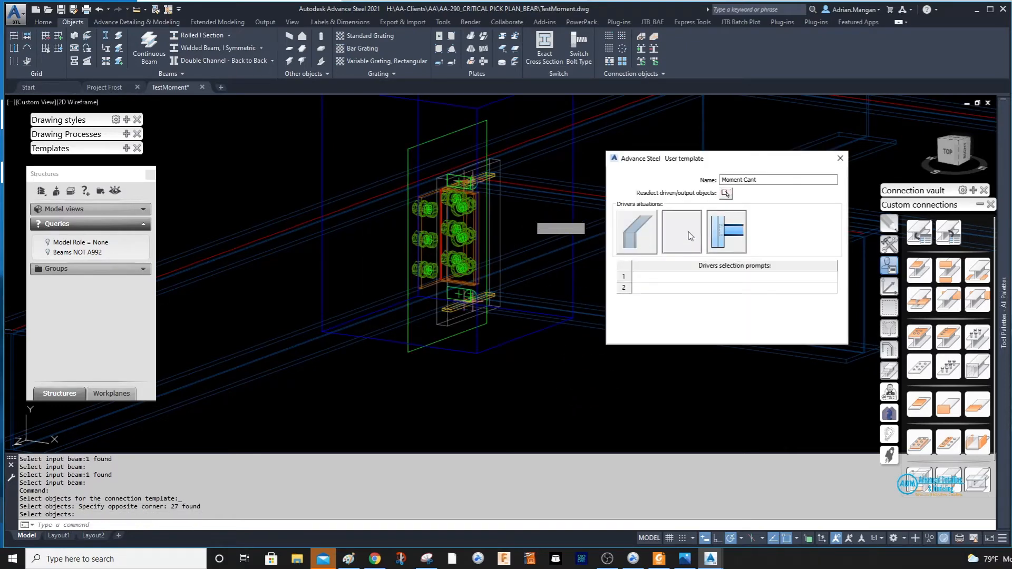
left_click(703, 277)
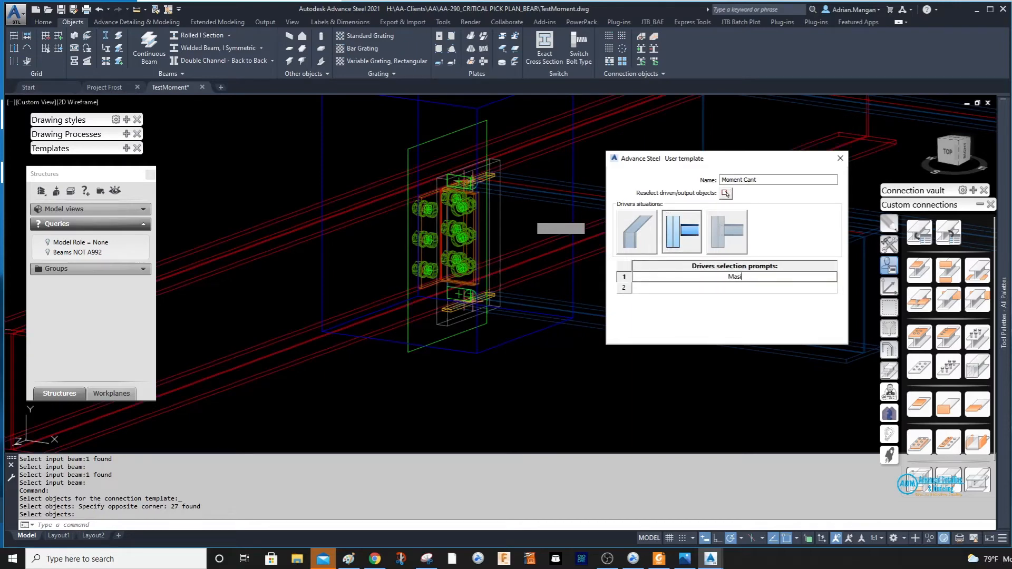
left_click(769, 288)
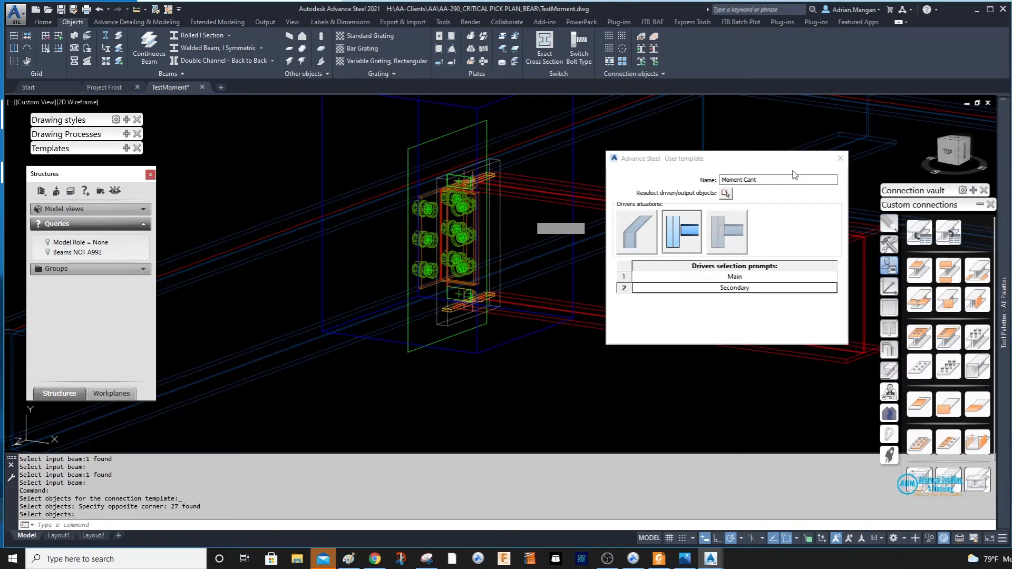
left_click(839, 160)
Step: Copy the farthest unconnected secondary beam 8' along the main beam toward its near end
scroll(559, 195, "down", 5)
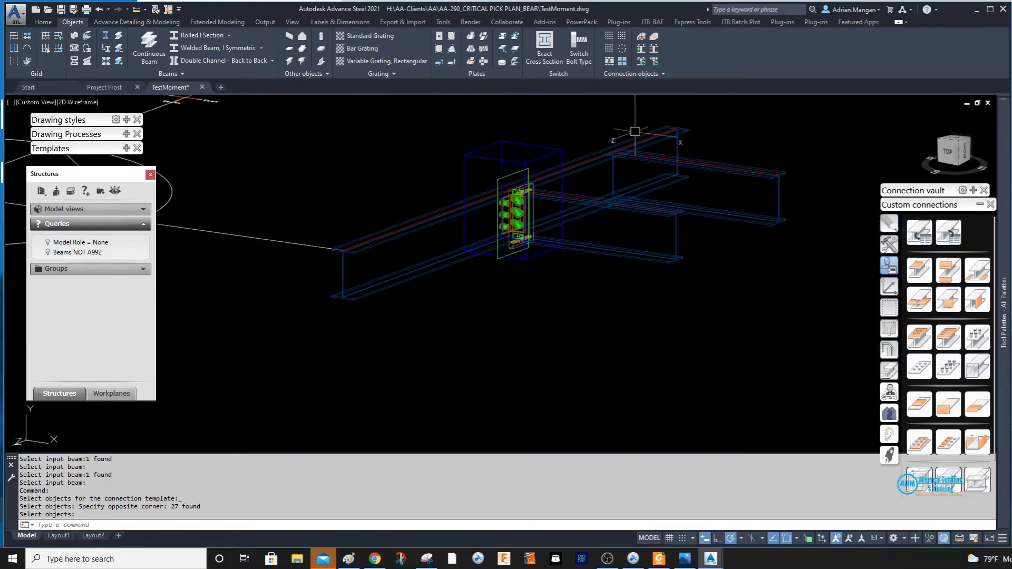
left_click(669, 159)
right_click(669, 160)
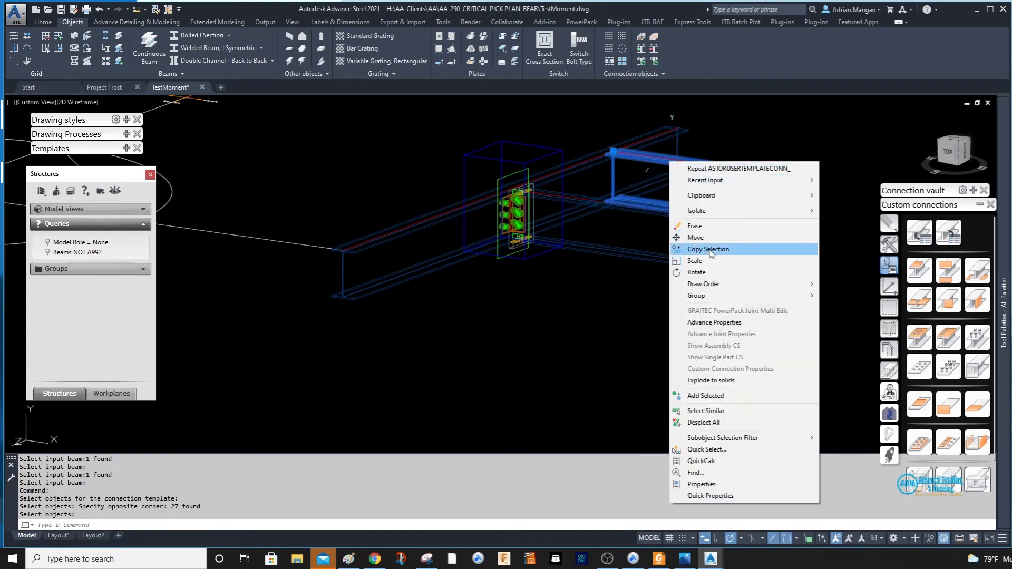
left_click(706, 249)
left_click(751, 134)
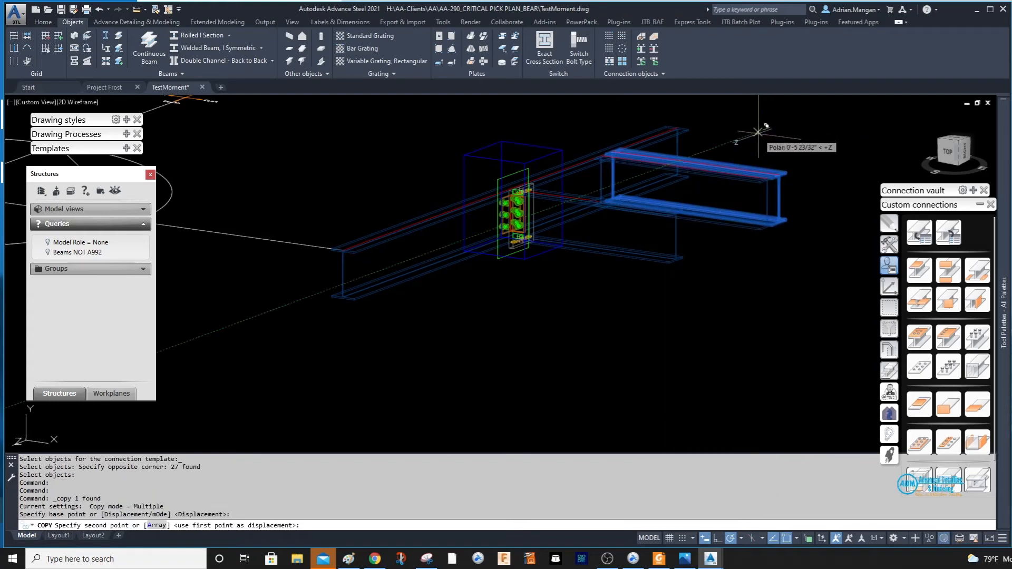
type("8'")
key("Return")
key("Escape")
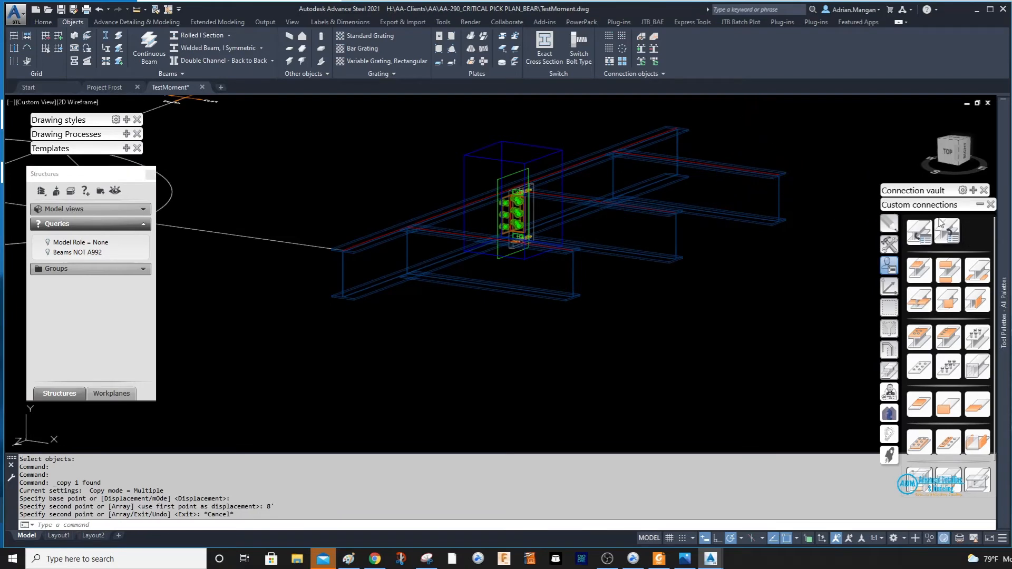
Step: Insert the Moment Cant template from TestMoment.dwg between the main beam and the copied secondary beam
left_click(948, 233)
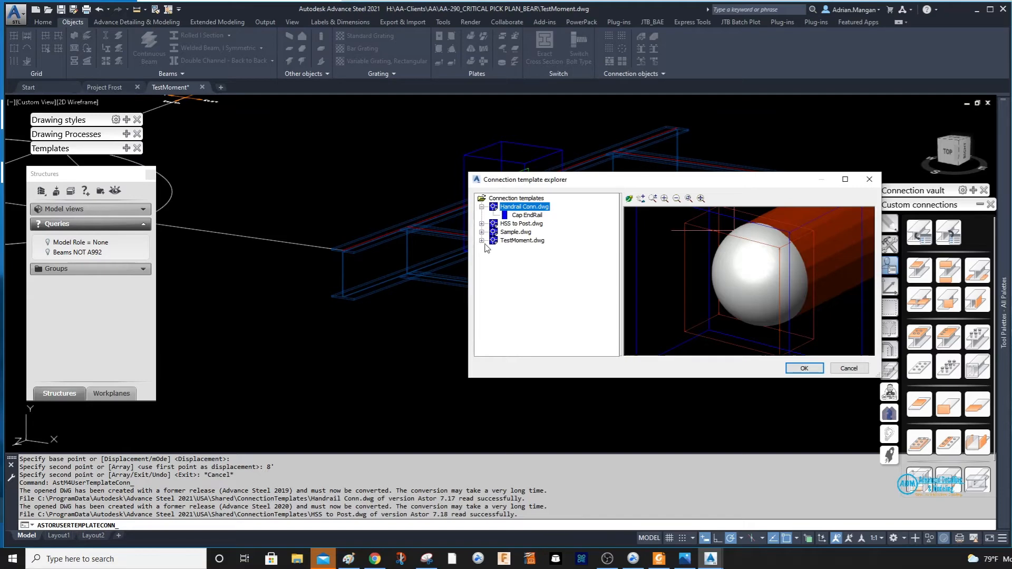
left_click(521, 249)
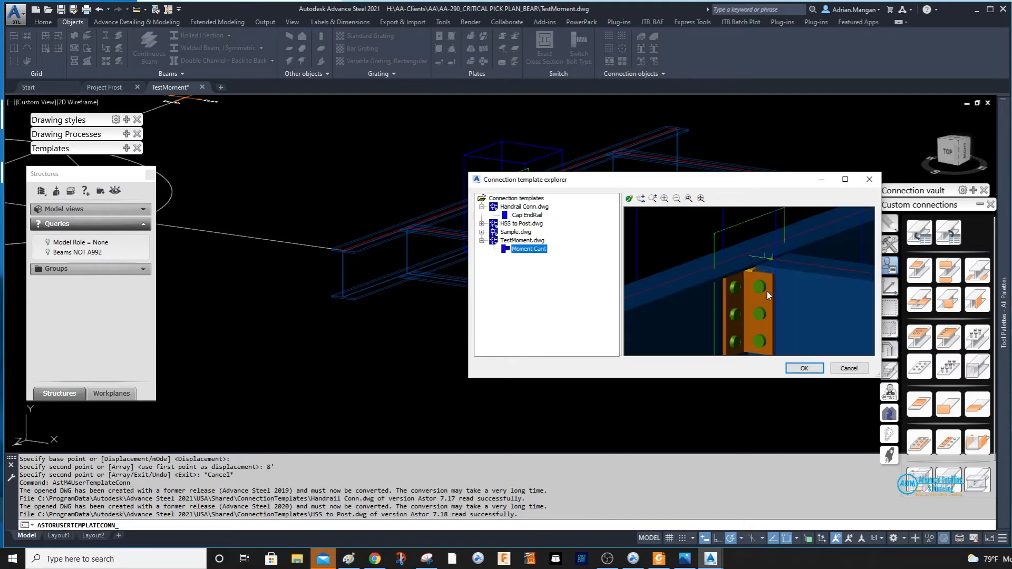
middle_click_drag(795, 293, 784, 249)
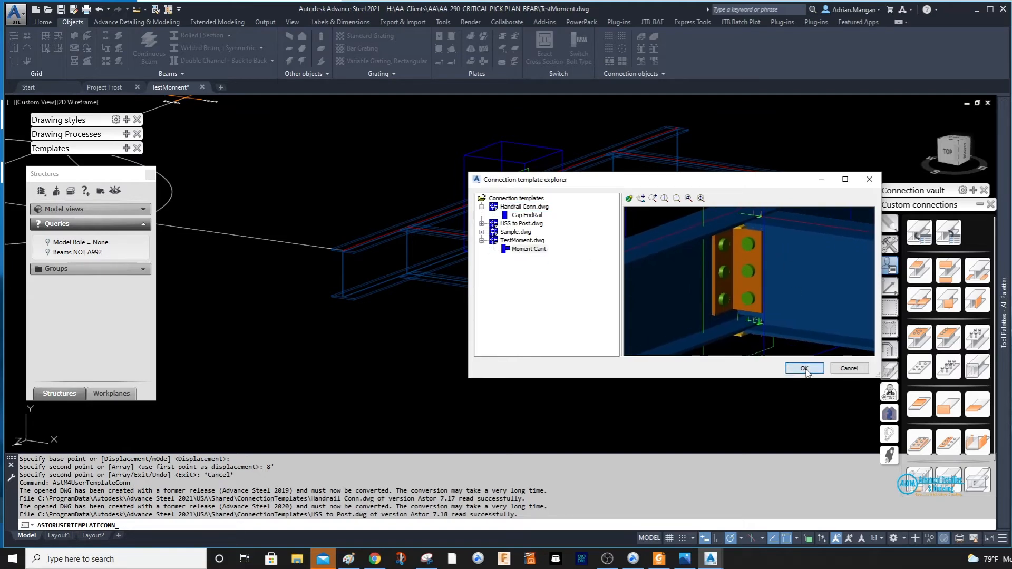
left_click(805, 368)
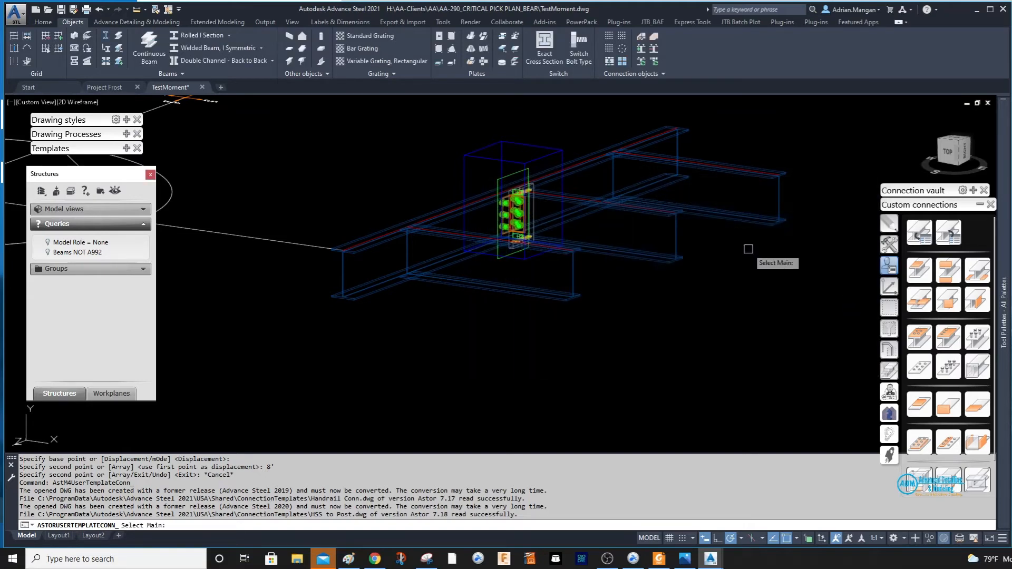
scroll(374, 244, "up", 2)
left_click(382, 239)
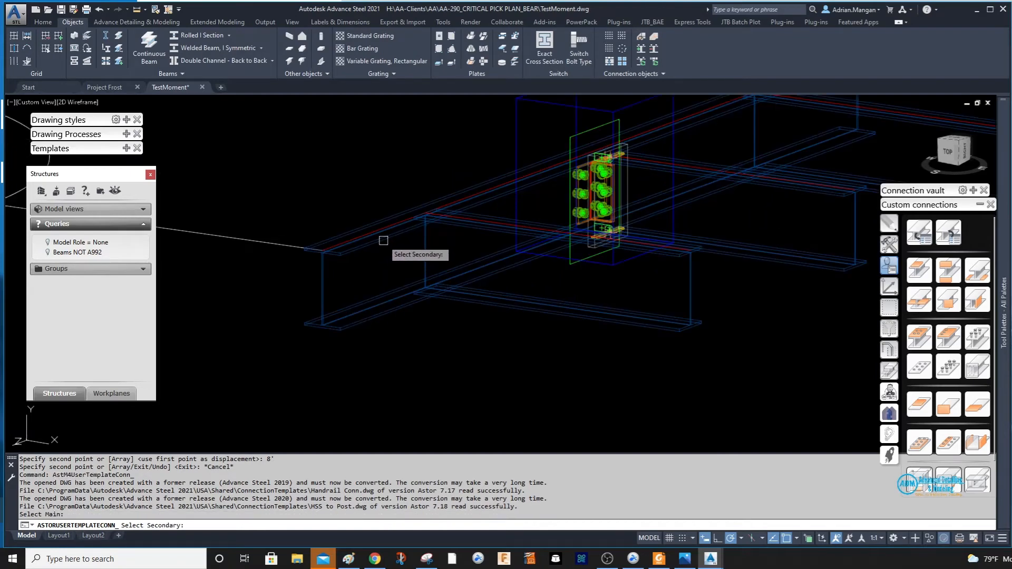
left_click(451, 237)
scroll(441, 240, "up", 3)
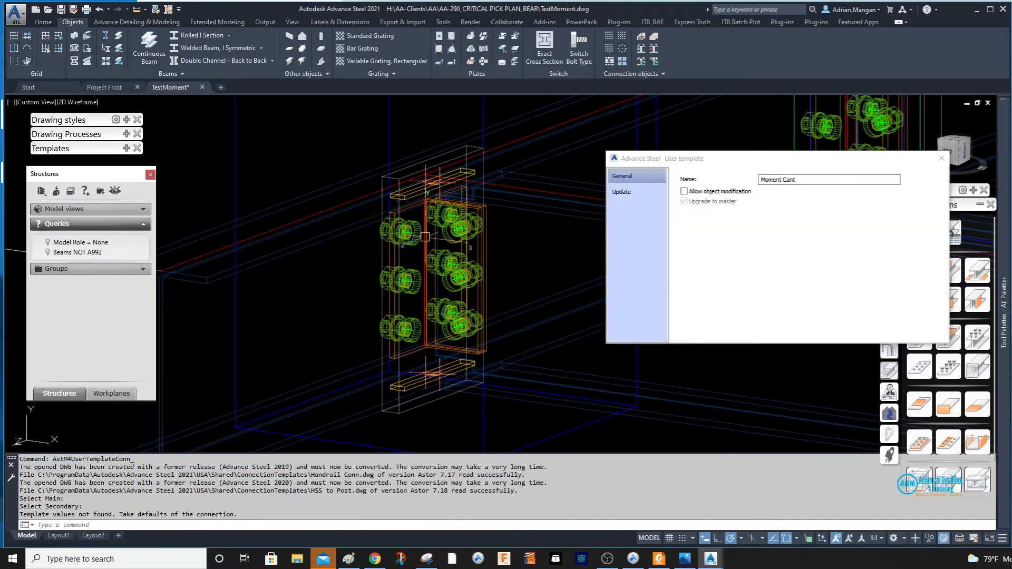
middle_click_drag(433, 216, 476, 187, "shift")
scroll(404, 201, "up", 5)
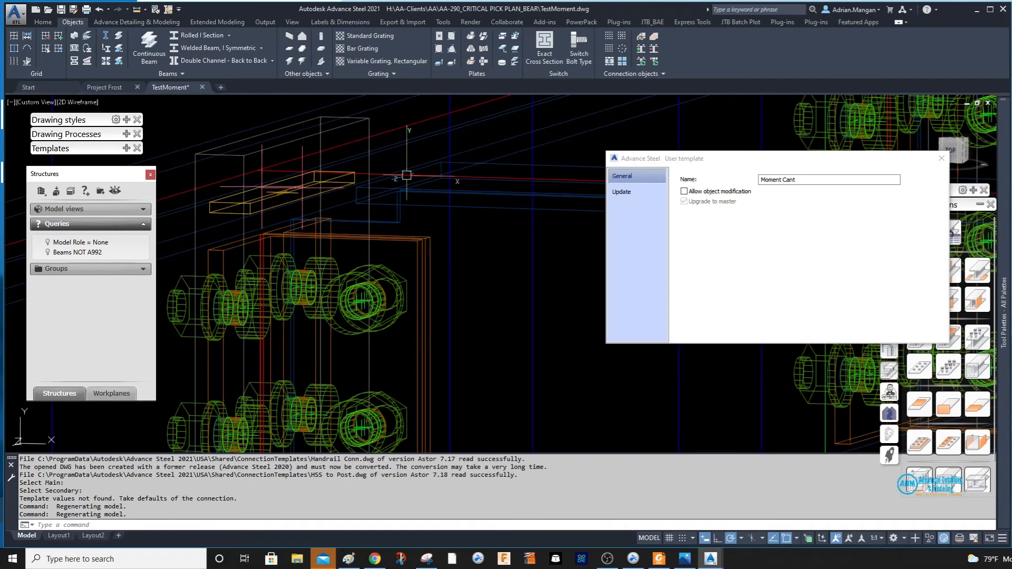
scroll(406, 178, "down", 4)
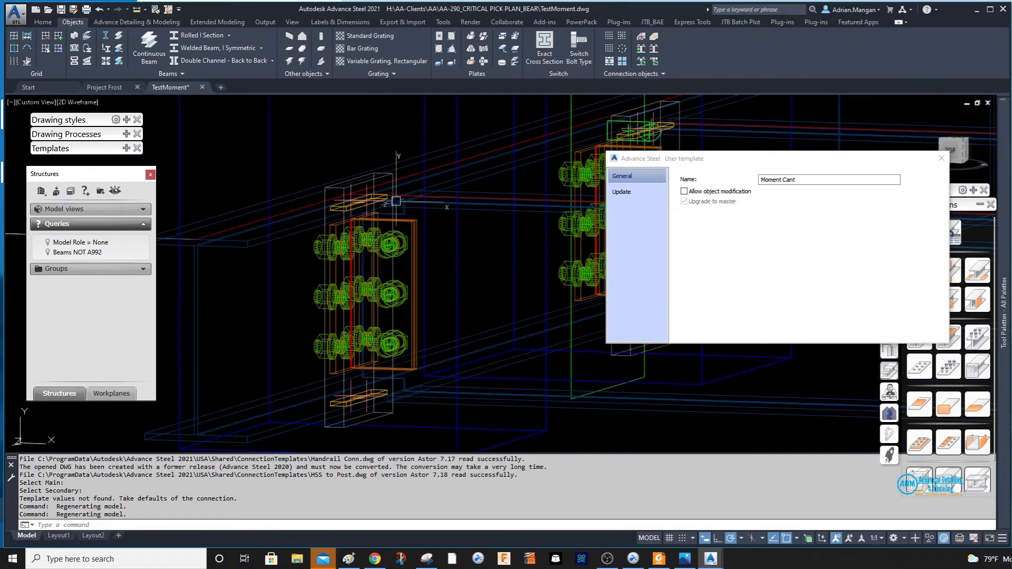
Step: Inspect the inserted Moment Cant connection at the copied secondary beam and close its properties
middle_click_drag(402, 200, 374, 221, "shift")
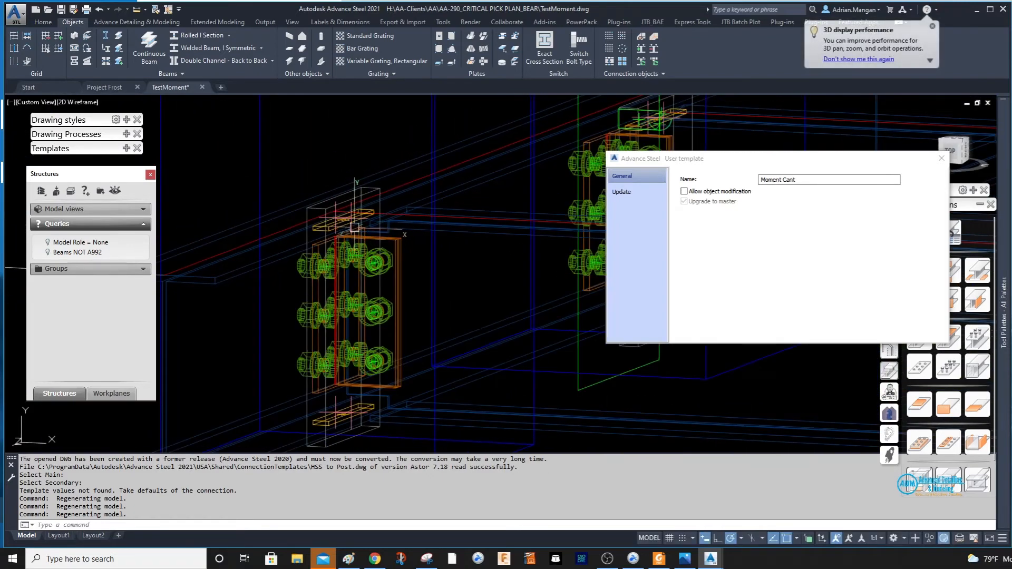
scroll(354, 227, "down", 2)
middle_click_drag(356, 217, 348, 228, "shift")
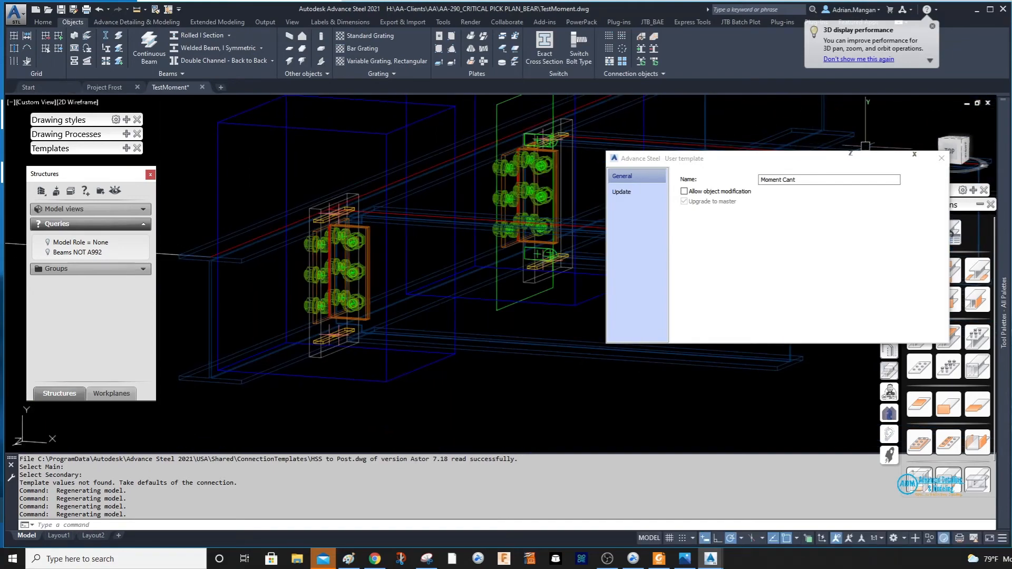
left_click(940, 157)
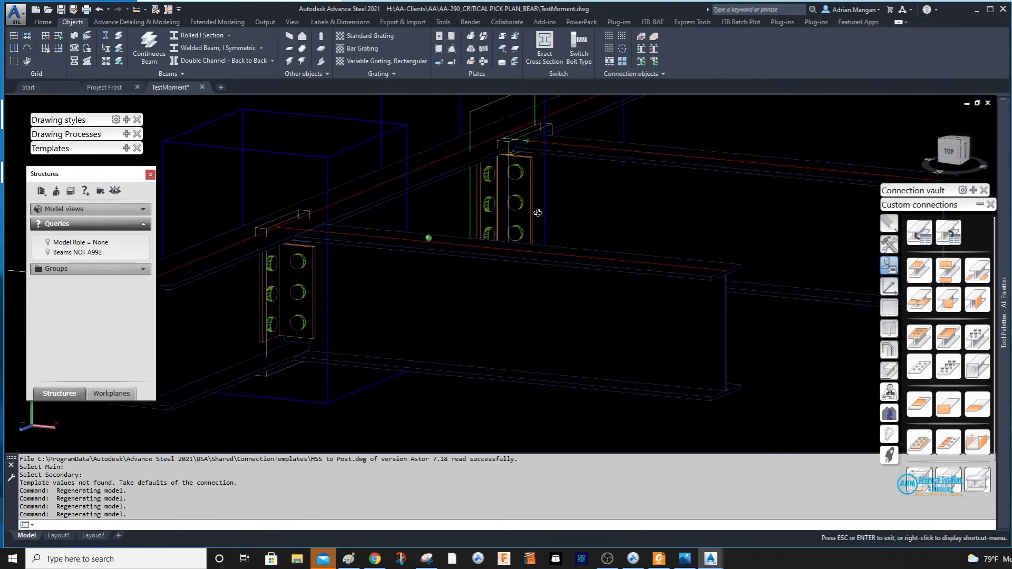
Step: Try erasing the template boxes around the middle and nearest secondary beam connections
scroll(412, 222, "down", 2)
middle_click_drag(499, 213, 472, 218, "shift")
left_click(492, 124)
key("Delete")
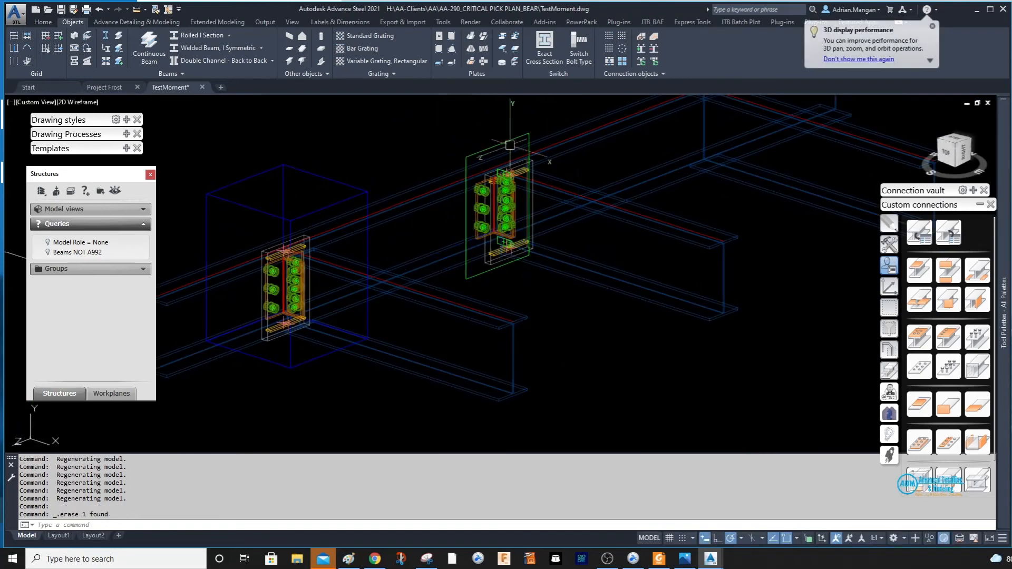
left_click(343, 179)
key("Delete")
Step: Try erasing the moment plates, clip angles and bolts separately at the nearest secondary beam
scroll(296, 249, "up", 3)
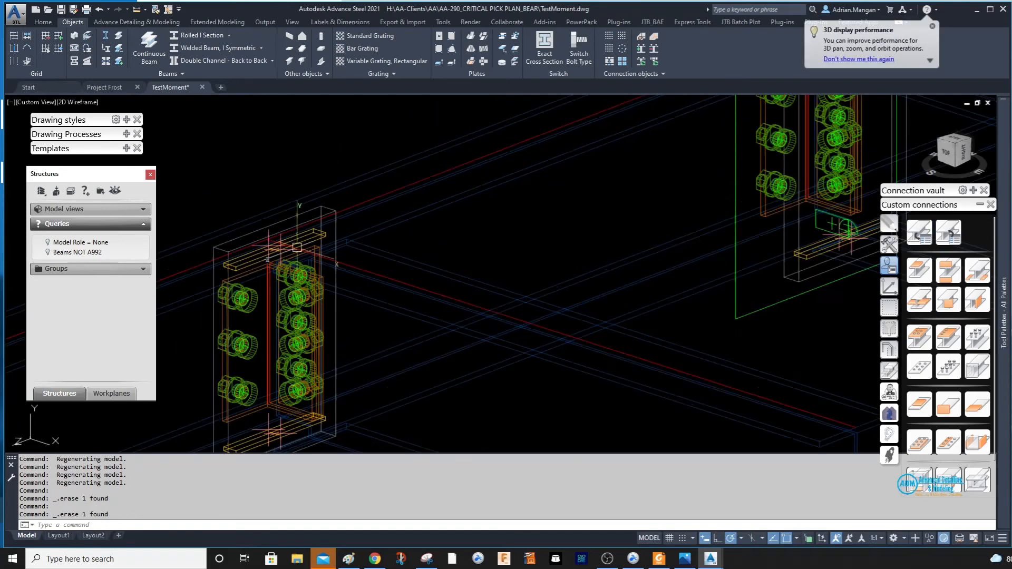
left_click(316, 243)
key("Delete")
left_click(312, 255)
key("Delete")
scroll(318, 251, "down", 3)
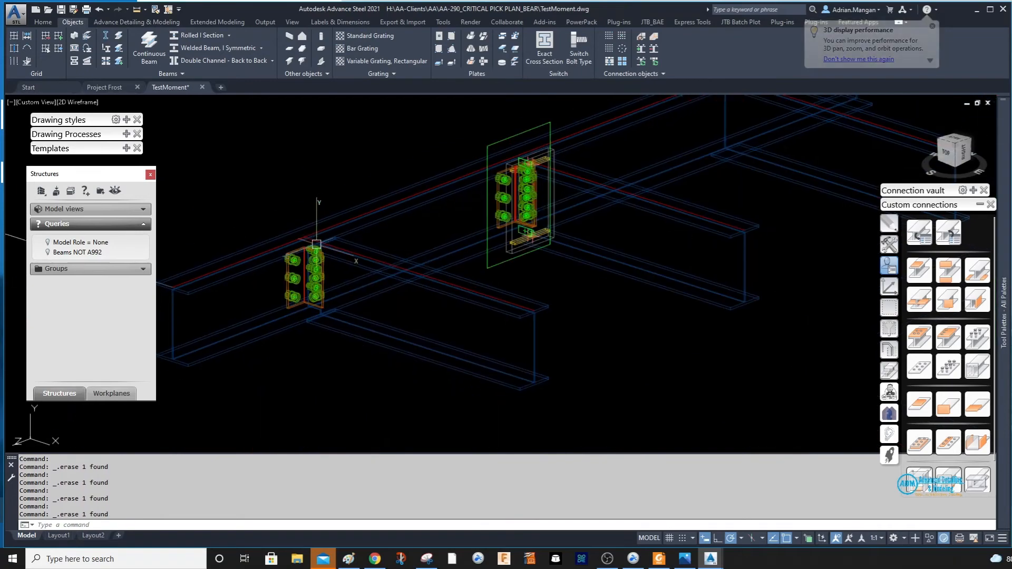
left_click(242, 215)
left_click(395, 365)
key("Delete")
scroll(334, 230, "down", 5)
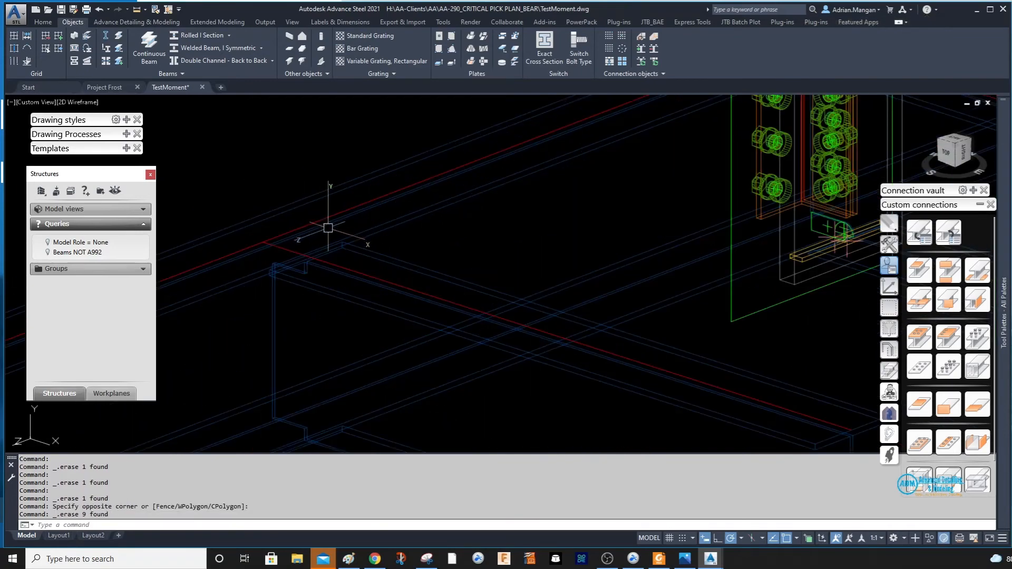
Step: Undo the erasures of the template boxes, moment plates, clip angles and bolts
left_click(103, 10)
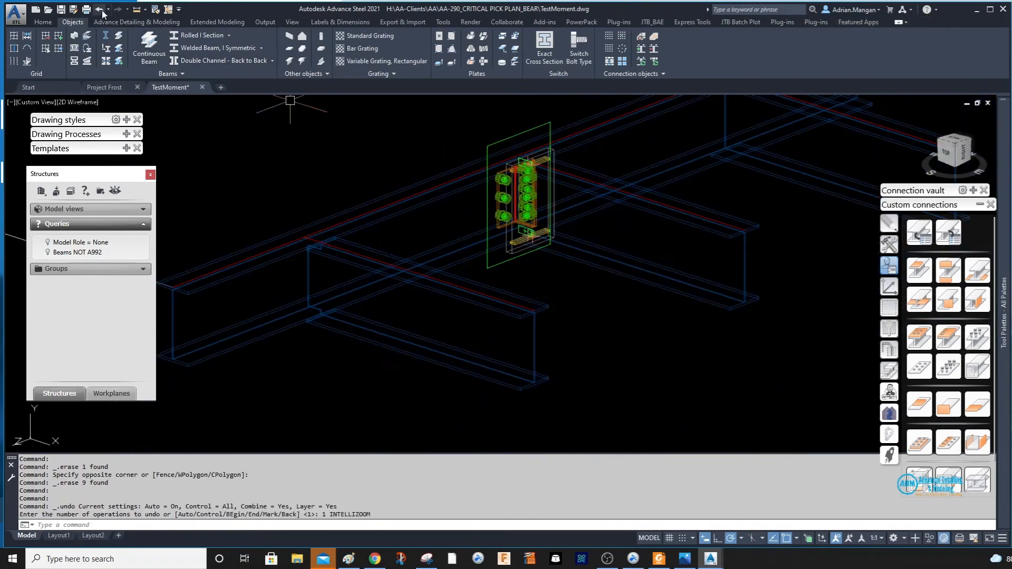
left_click(102, 11)
left_click(102, 11)
left_click(103, 10)
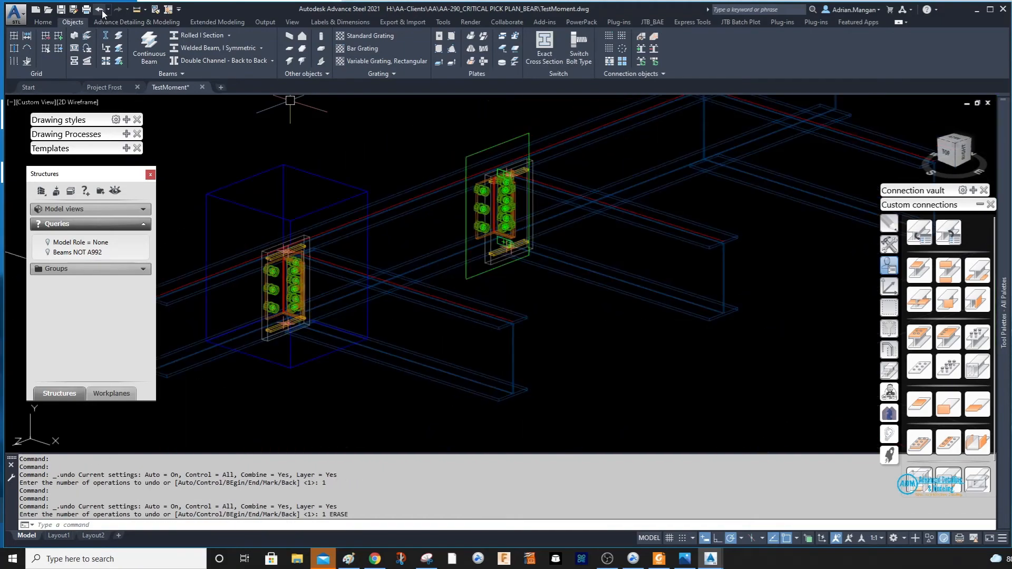
left_click(102, 11)
Step: Delete the whole inserted Moment Cant connection at the nearest secondary beam, including its cope cuts
scroll(285, 214, "up", 3)
scroll(346, 252, "up", 2)
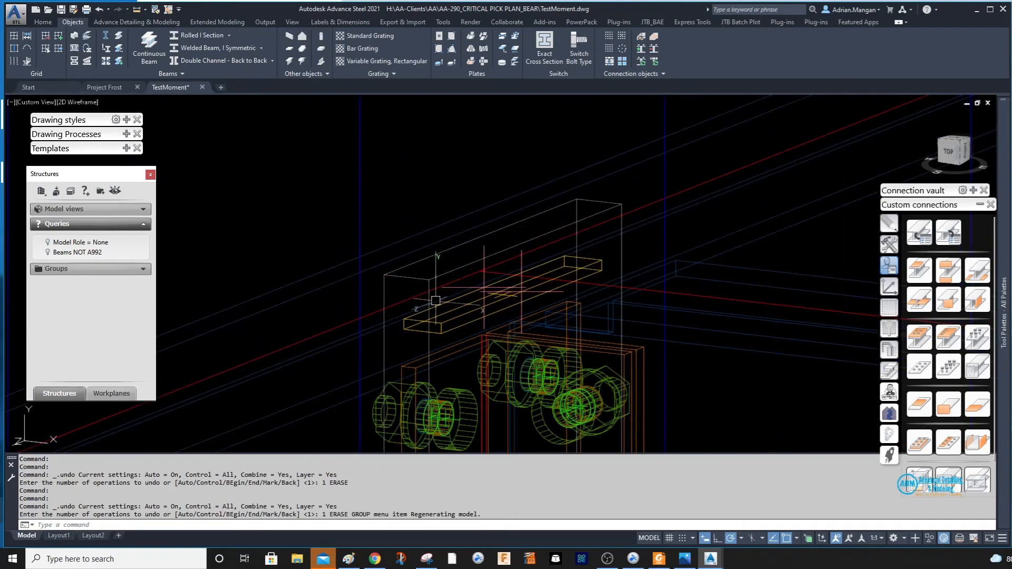
left_click(470, 298)
key("Delete")
scroll(471, 299, "down", 5)
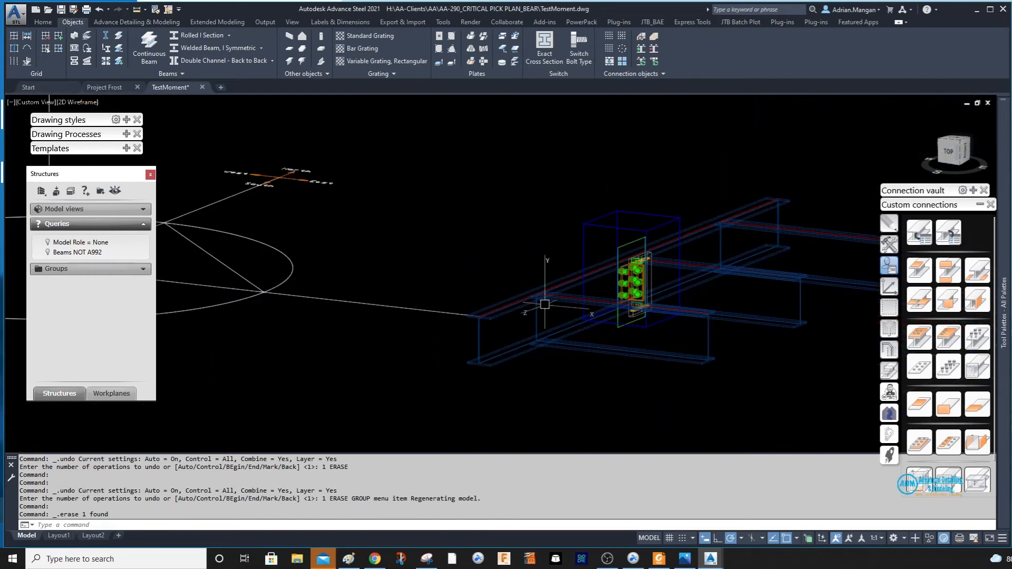
Step: Delete the Moment Cant template box around the middle secondary beam's connection
mouse_move(611, 279)
middle_mouse_down()
mouse_move(513, 267)
mouse_move(505, 246)
middle_mouse_up()
scroll(505, 246, "up", 5)
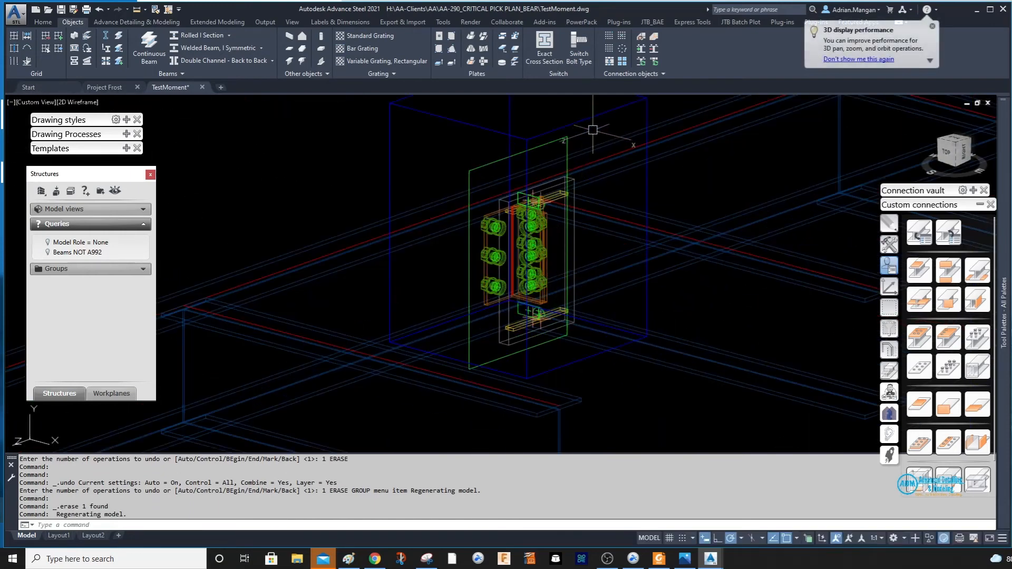
left_click(595, 110)
key("Delete")
scroll(580, 145, "up", 2)
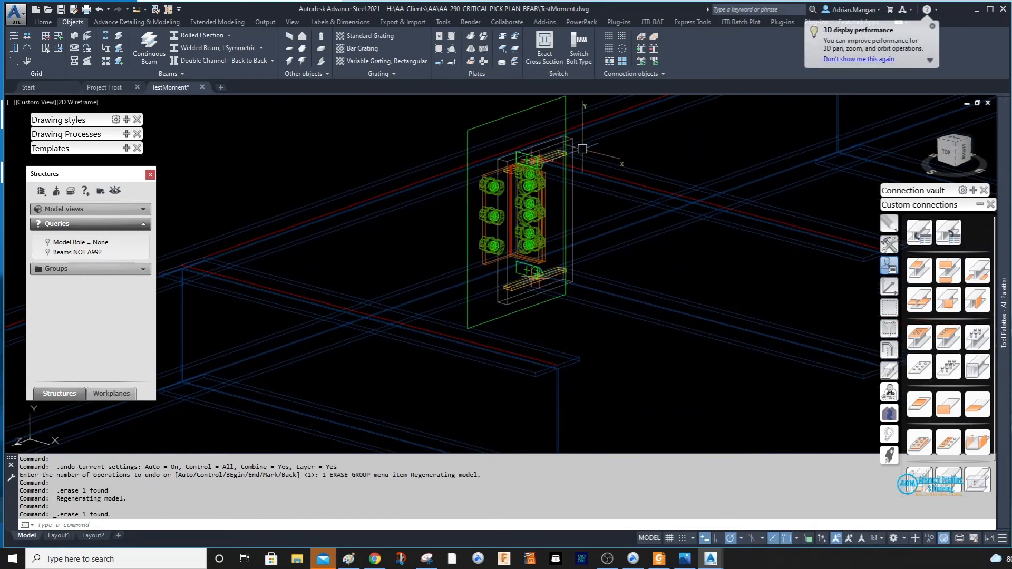
Step: Examine which connection objects a window selection picks up at the middle secondary beam, and clear the selection
scroll(528, 170, "down", 4)
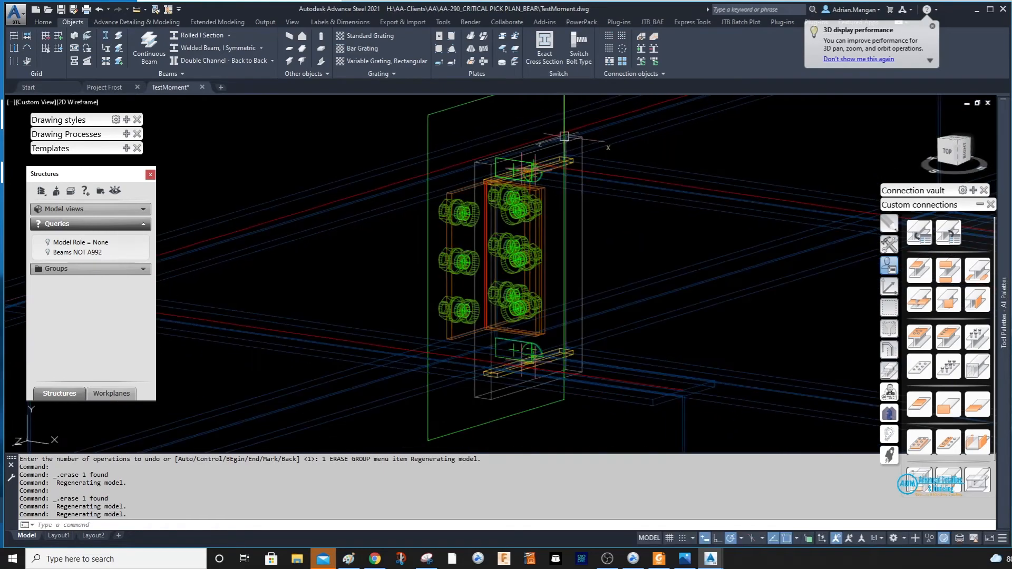
left_click(473, 112)
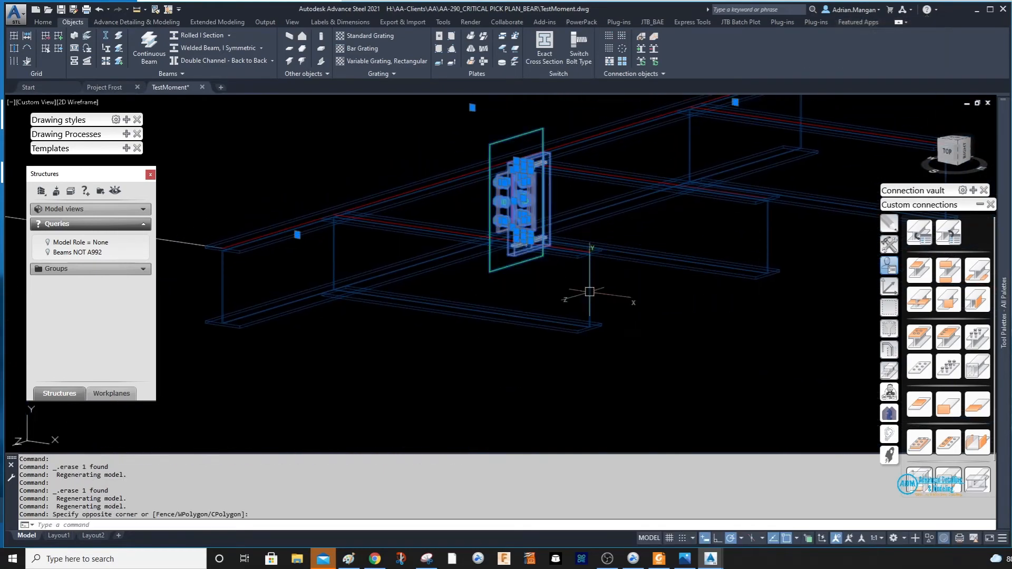
scroll(559, 237, "up", 5)
middle_click_drag(550, 173, 599, 194, "shift")
scroll(560, 207, "down", 4)
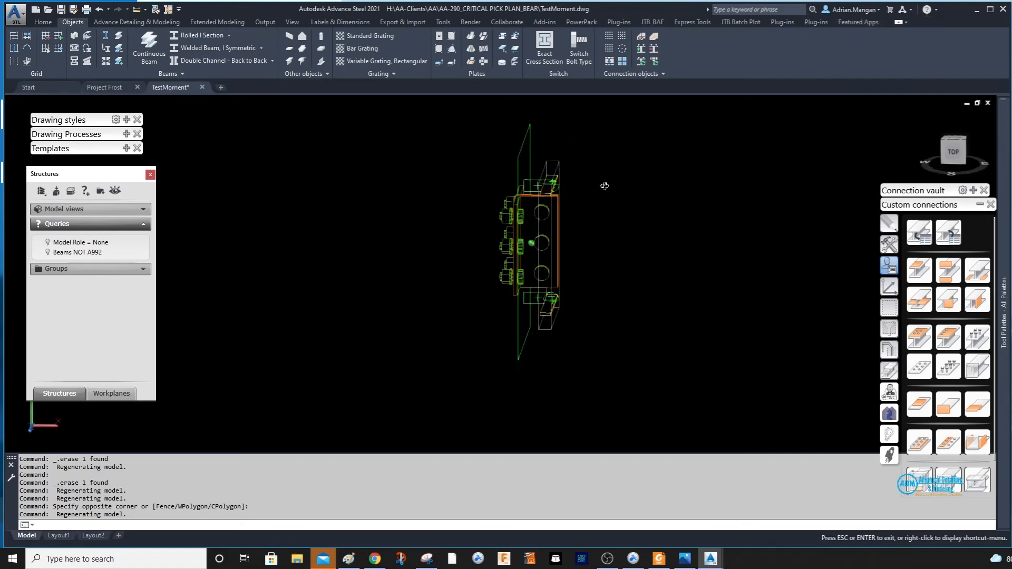
scroll(580, 193, "down", 6)
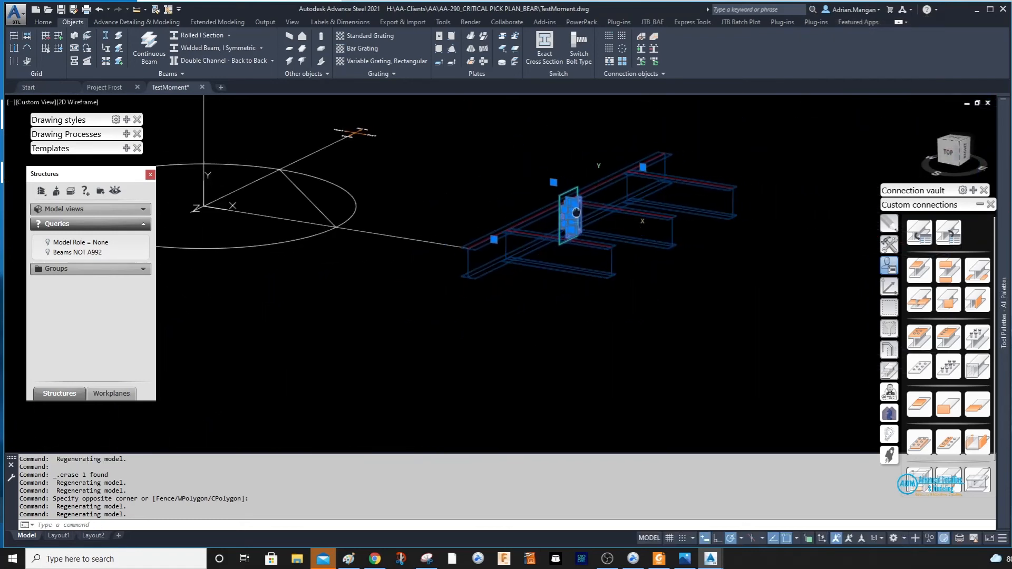
key("Escape")
scroll(622, 192, "up", 6)
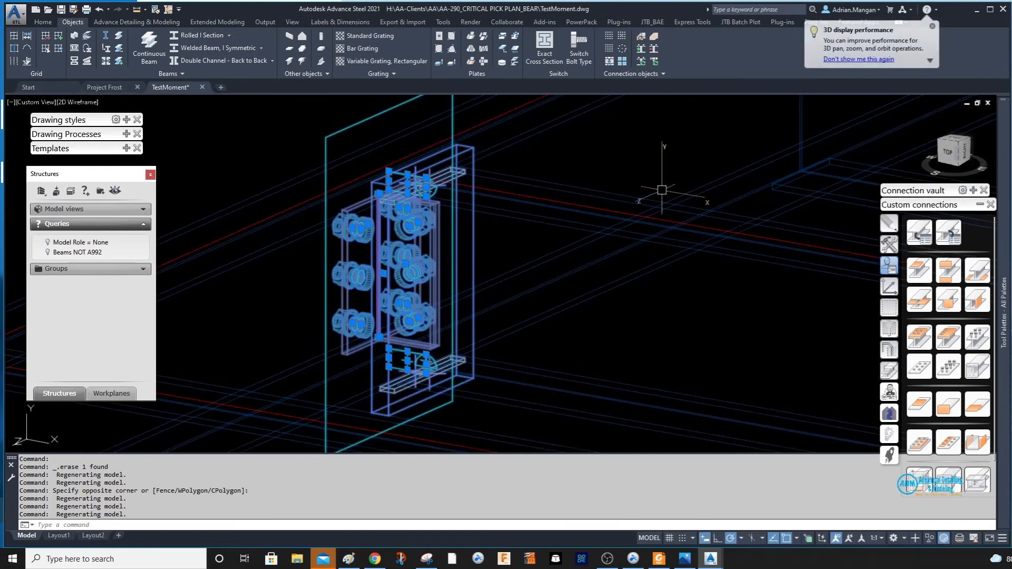
left_click_drag(491, 166, 564, 199)
scroll(567, 185, "up", 6)
key("Escape")
scroll(566, 185, "down", 5)
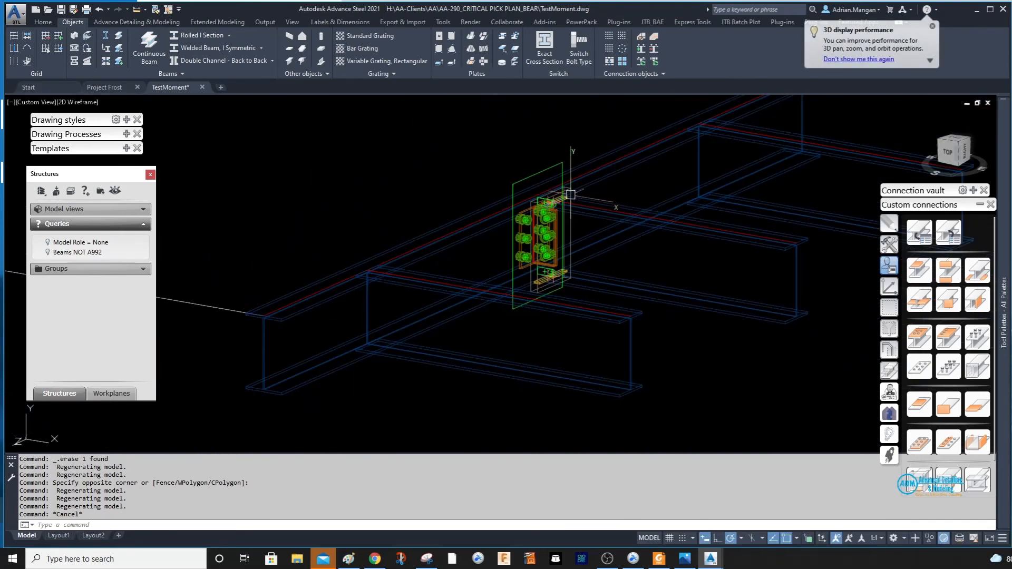
left_click(481, 143)
left_click(624, 328)
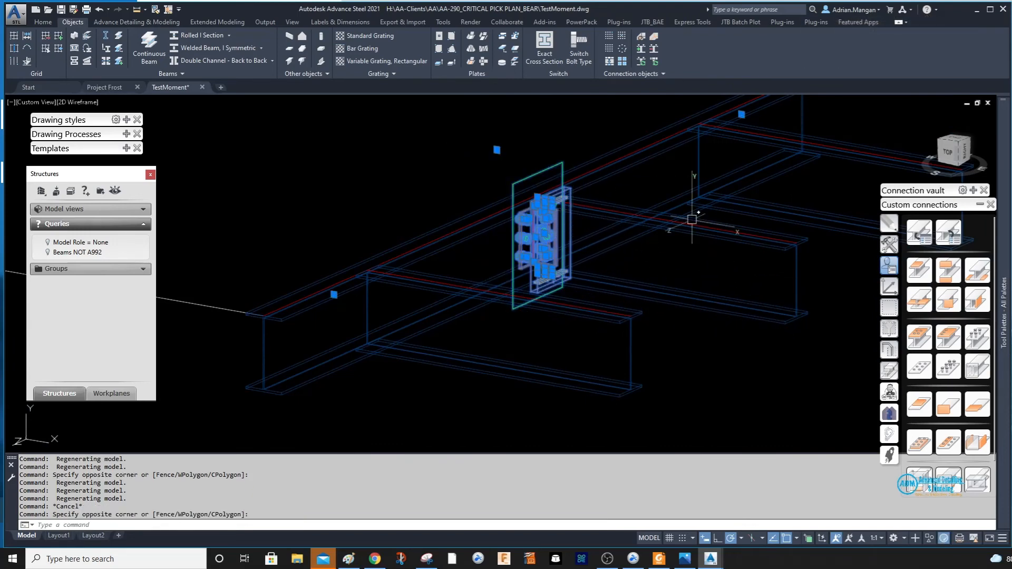
key("Escape")
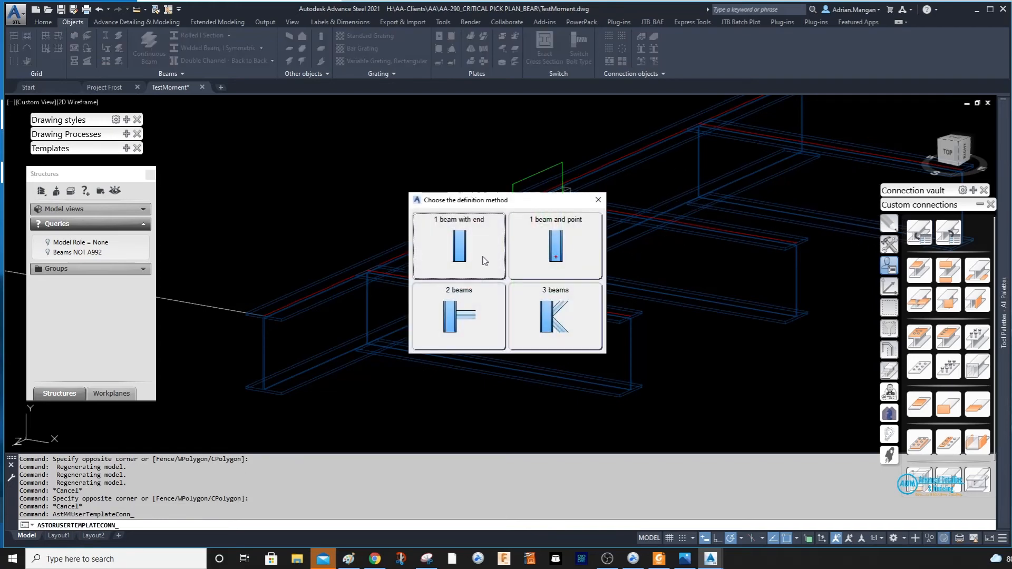
Step: Start a new connection template with the 2 beams definition, using the main beam and the middle secondary beam as input beams
left_click(480, 323)
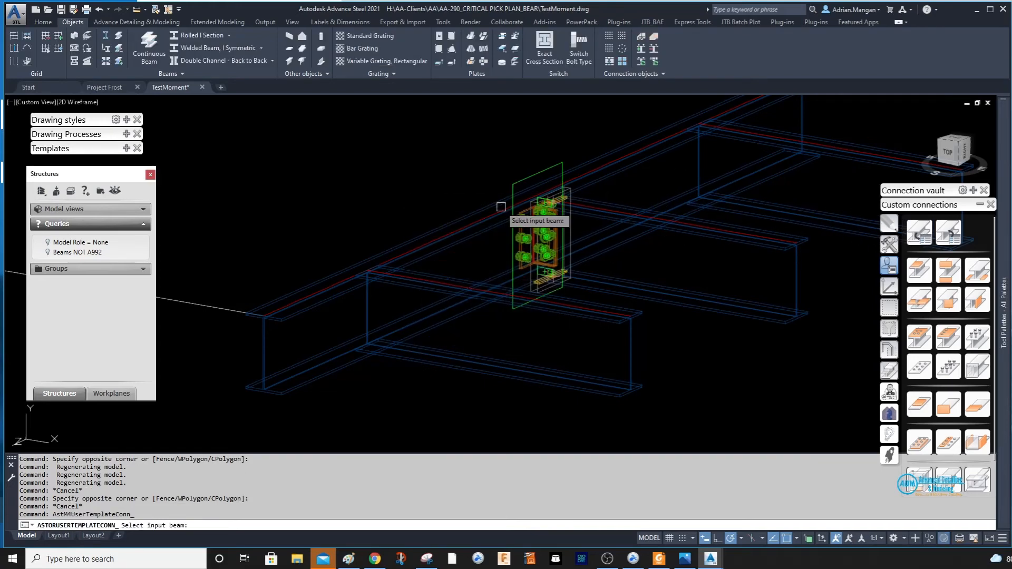
left_click(481, 211)
left_click(585, 203)
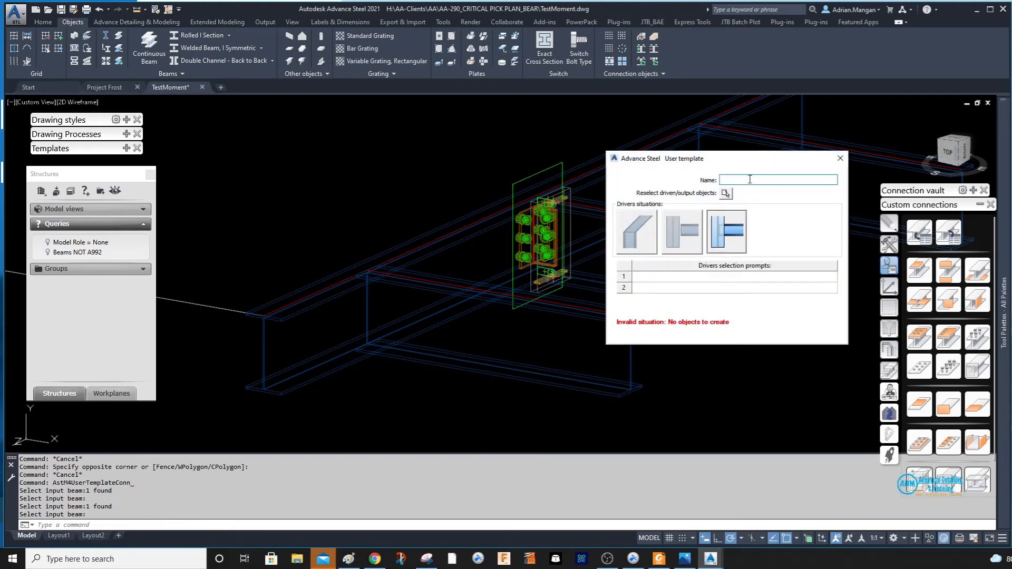
Step: Name the template 1 and include all middle connection objects, leaving out the main and secondary beams
left_click(726, 193)
left_click(458, 138)
left_click(609, 316)
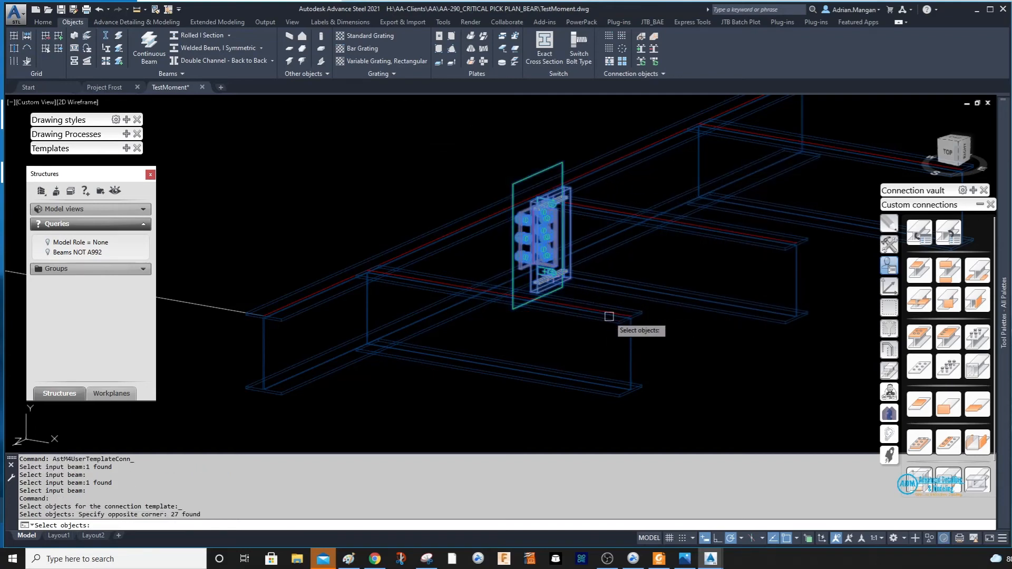
scroll(542, 253, "up", 2)
scroll(577, 280, "up", 5)
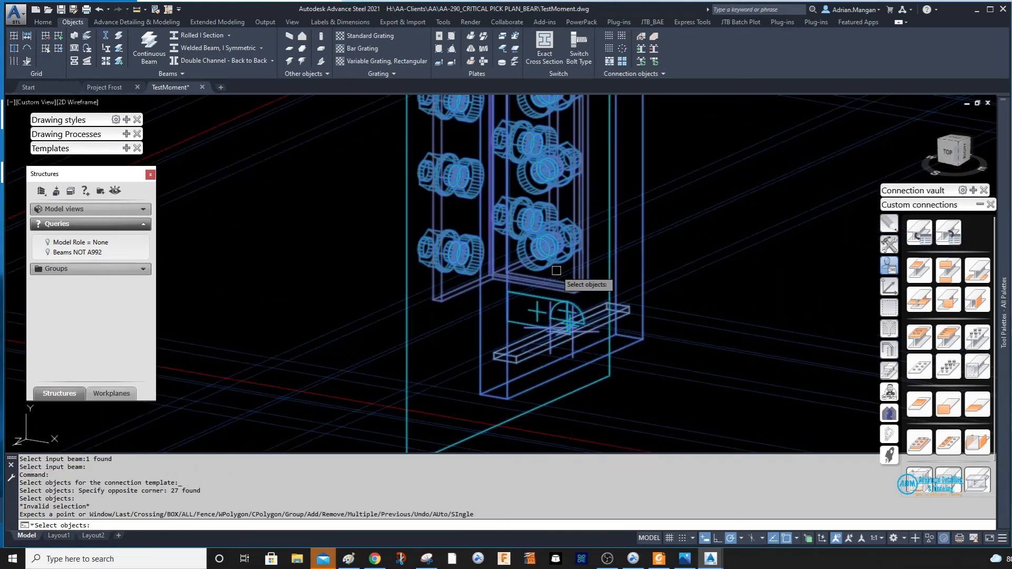
left_click(604, 358)
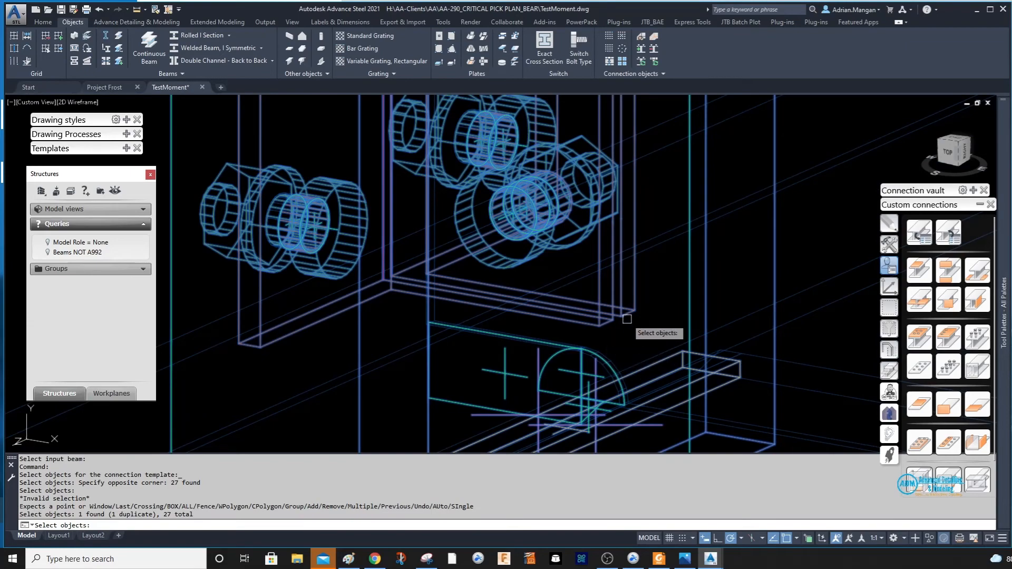
scroll(633, 321, "down", 6)
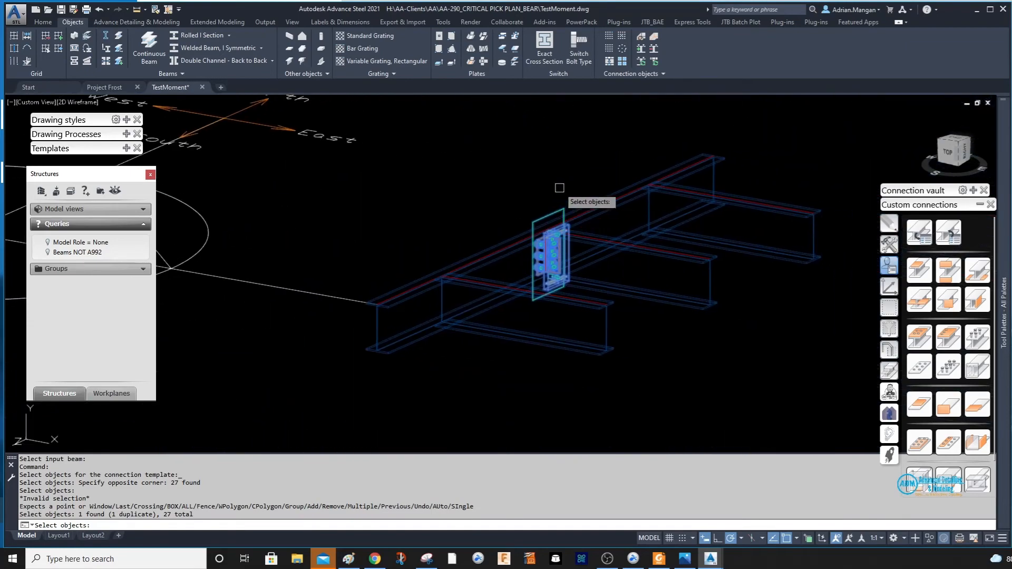
left_click(575, 182)
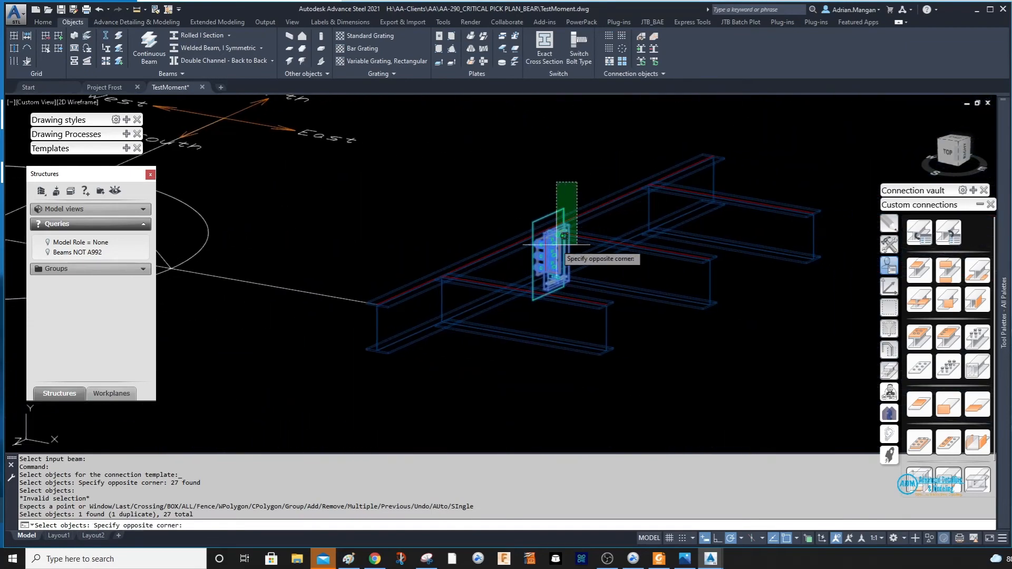
left_click(520, 305)
left_click(624, 252, "shift")
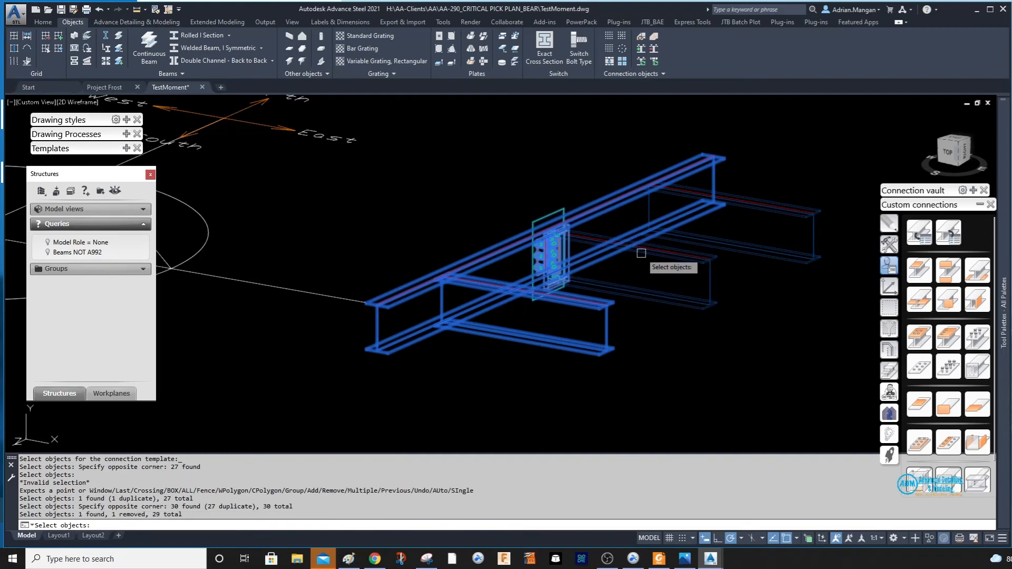
left_click(590, 261, "shift")
left_click(566, 303, "shift")
key("Return")
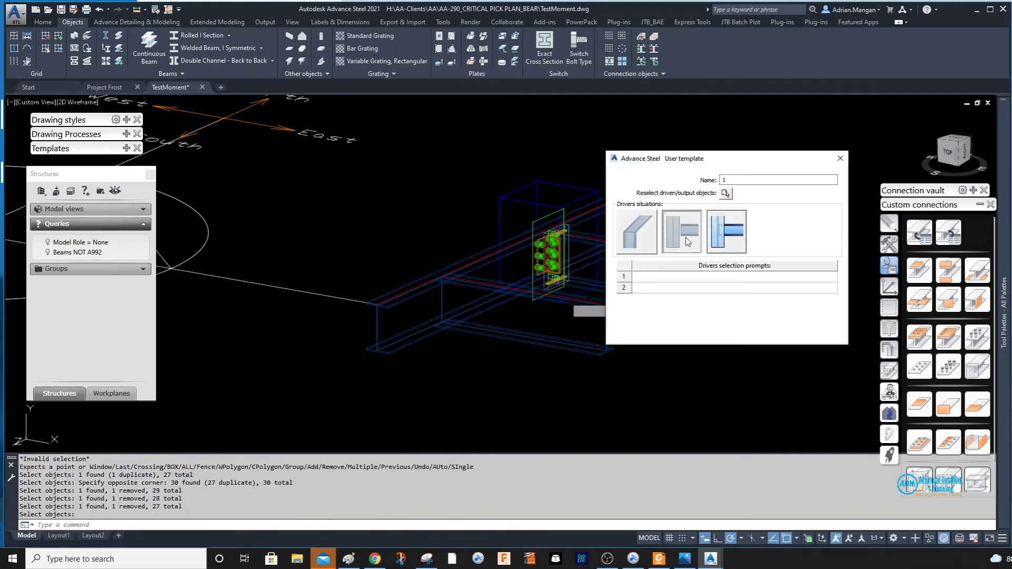
Step: Choose the middle driver situation, set the first driver selection prompt to 1, and finish the template definition
left_click(683, 232)
left_click(700, 278)
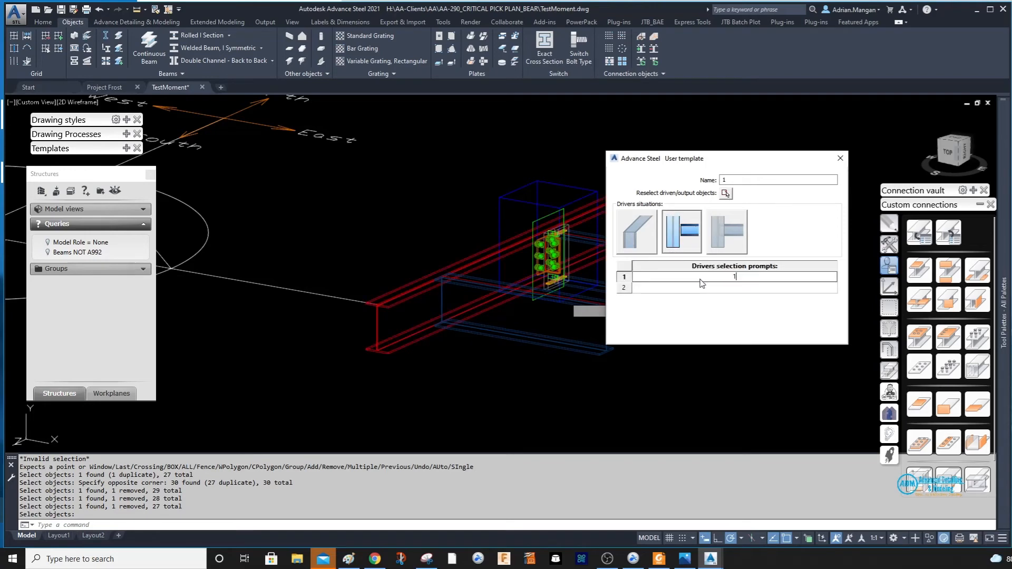
left_click(718, 288)
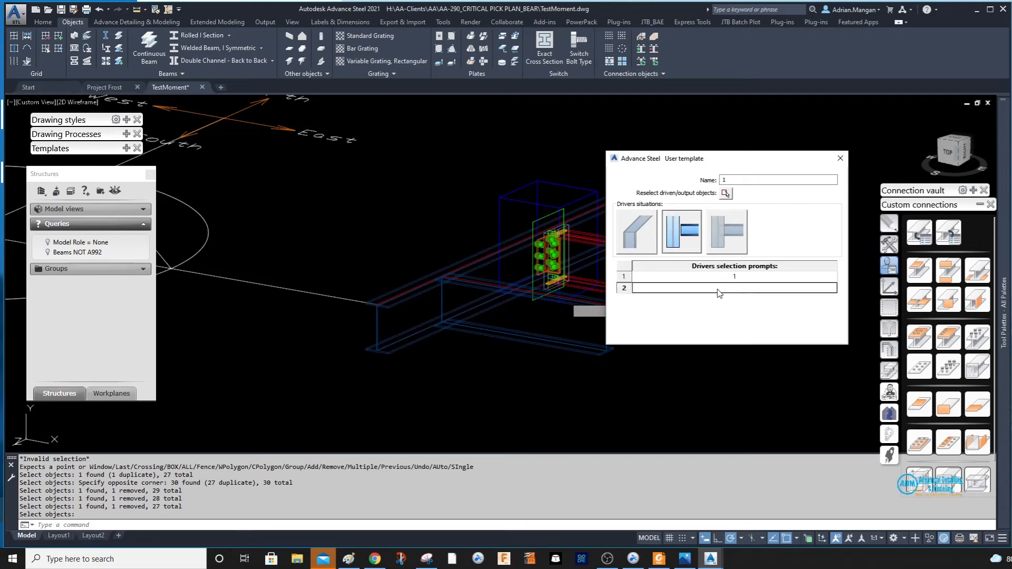
left_click(841, 158)
scroll(551, 223, "down", 3)
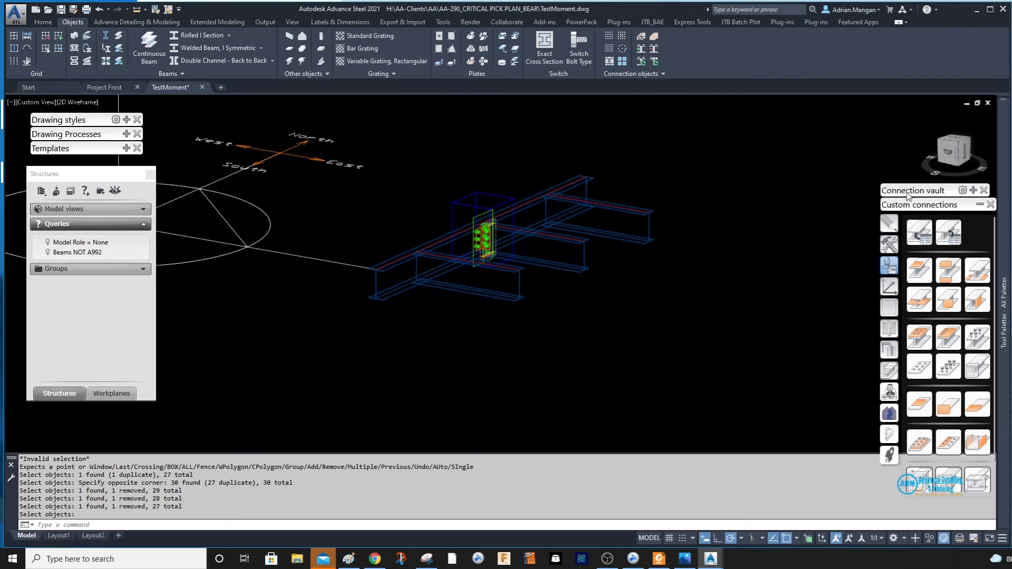
Step: Insert connection template 1 from TestMoment.dwg between the main beam and the front secondary beam, and close its properties
left_click(919, 232)
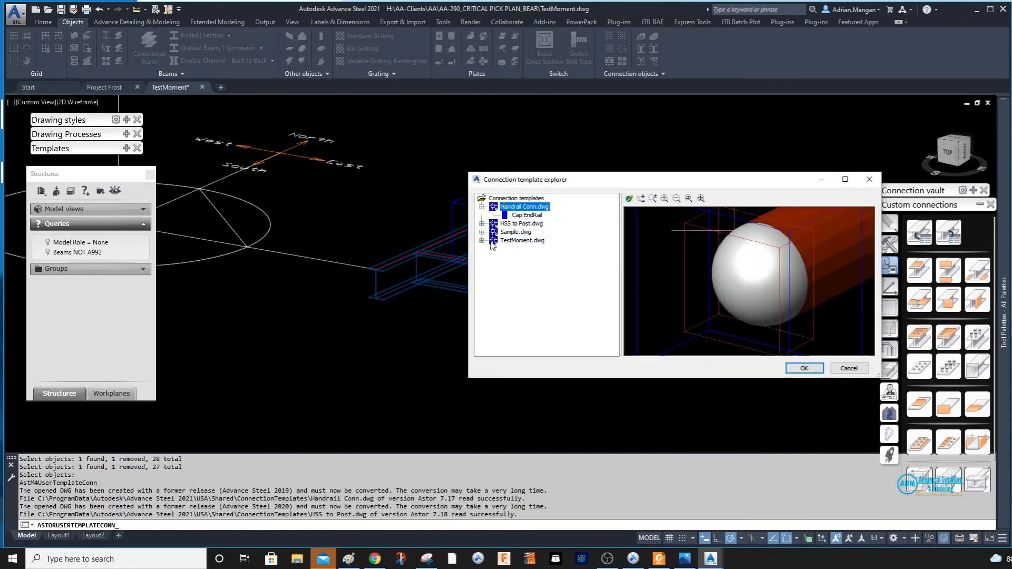
left_click(513, 250)
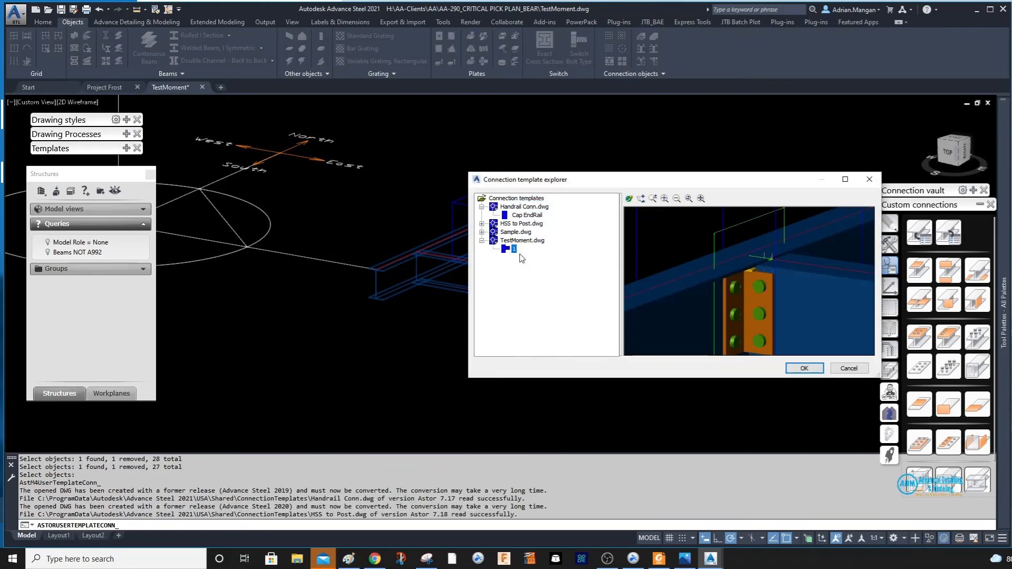
key("Return")
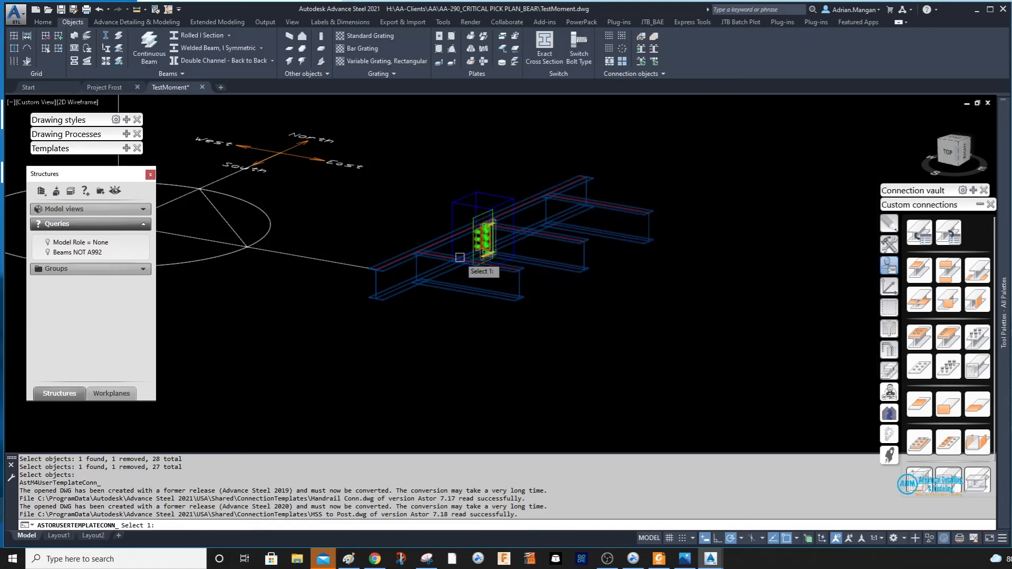
scroll(460, 258, "up", 4)
left_click(372, 263)
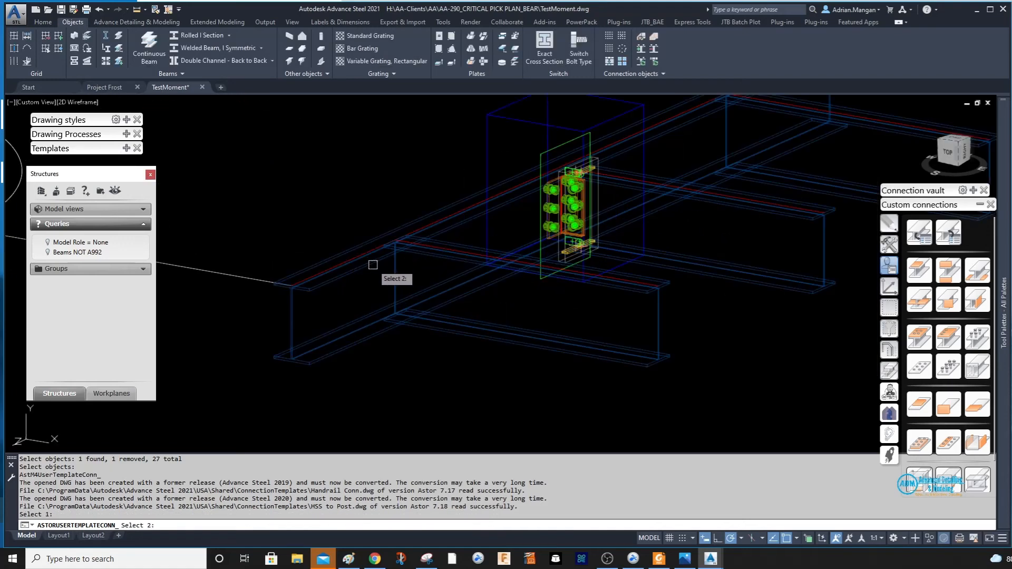
left_click(450, 254)
scroll(404, 262, "up", 4)
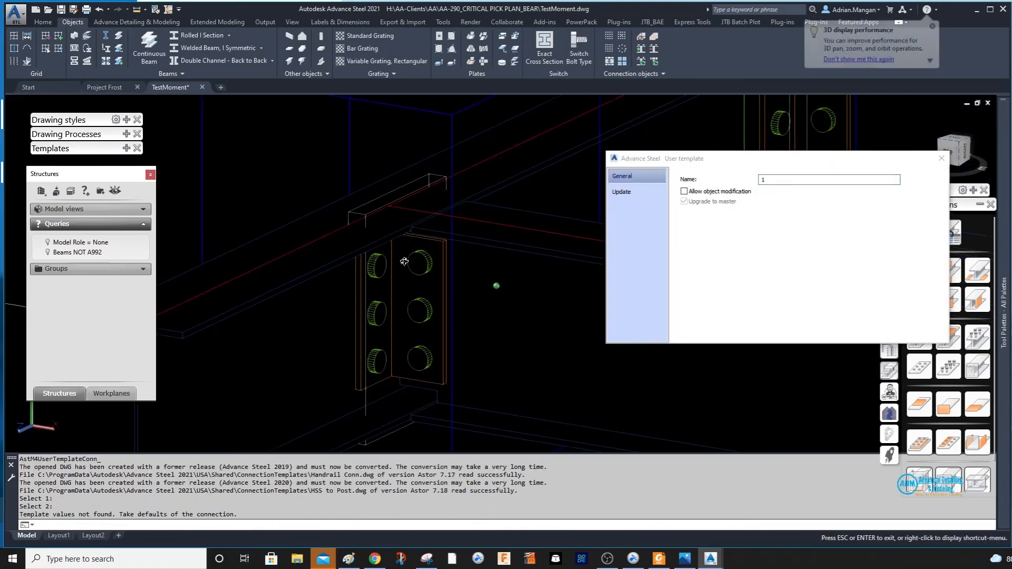
scroll(405, 262, "down", 6)
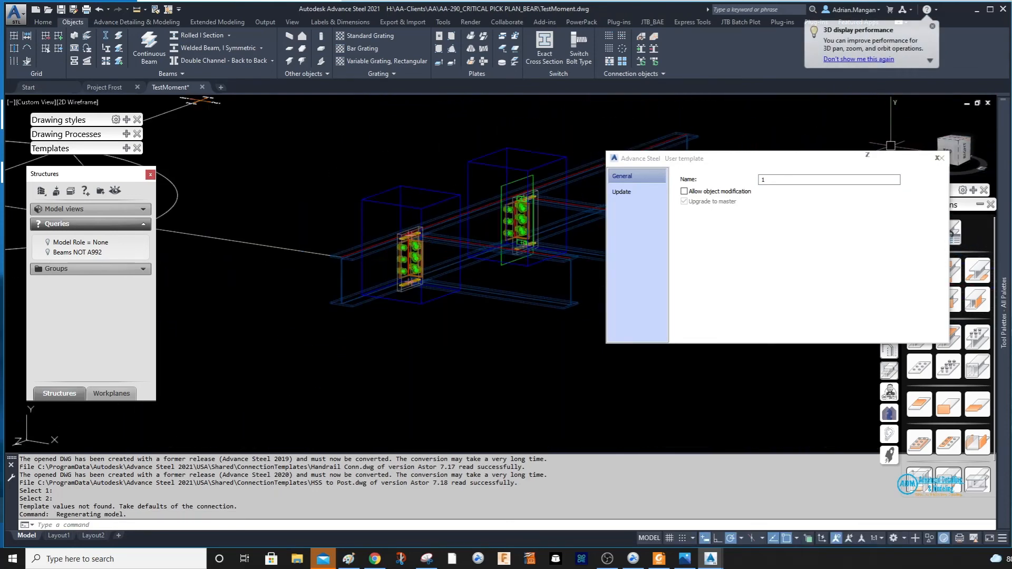
left_click(942, 157)
Step: Delete the inserted connection at the front secondary beam and the template box around the middle connection
scroll(421, 227, "up", 4)
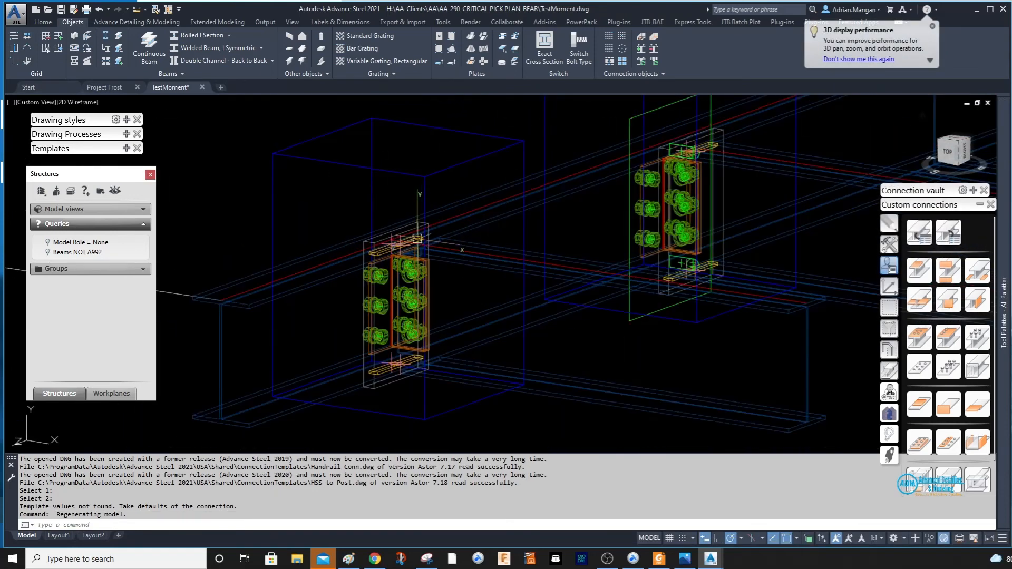
key("Delete")
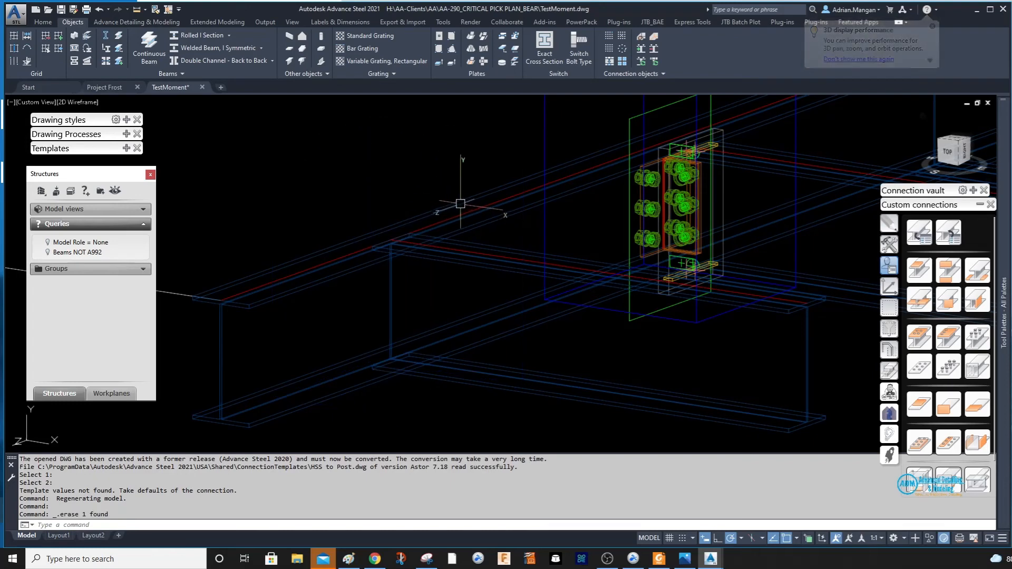
scroll(399, 220, "down", 5)
scroll(497, 210, "up", 5)
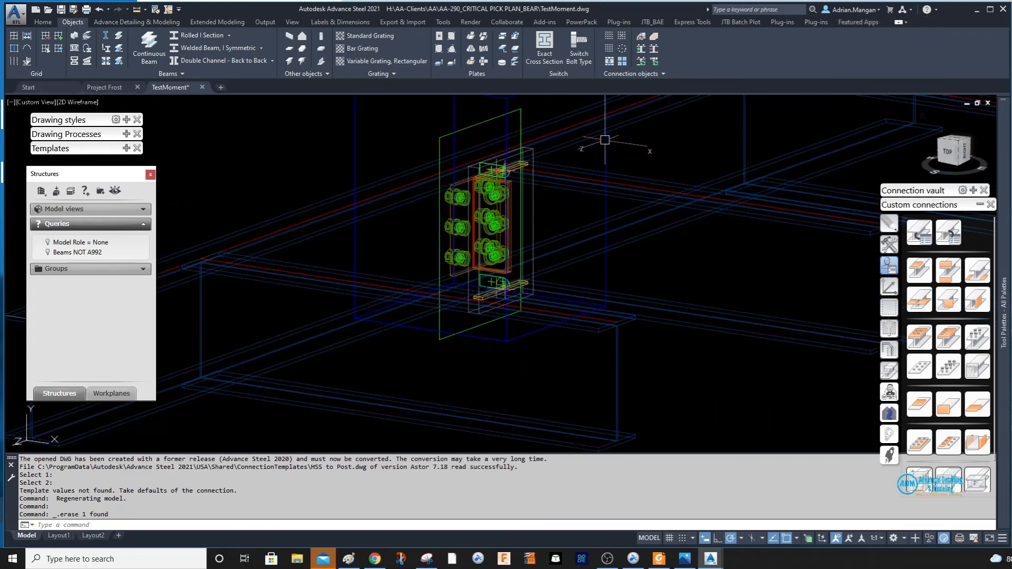
key("Delete")
mouse_move(559, 147)
middle_mouse_down()
mouse_move(559, 180)
mouse_move(610, 204)
mouse_move(504, 225)
middle_mouse_up()
scroll(547, 209, "up", 5)
scroll(560, 210, "down", 3)
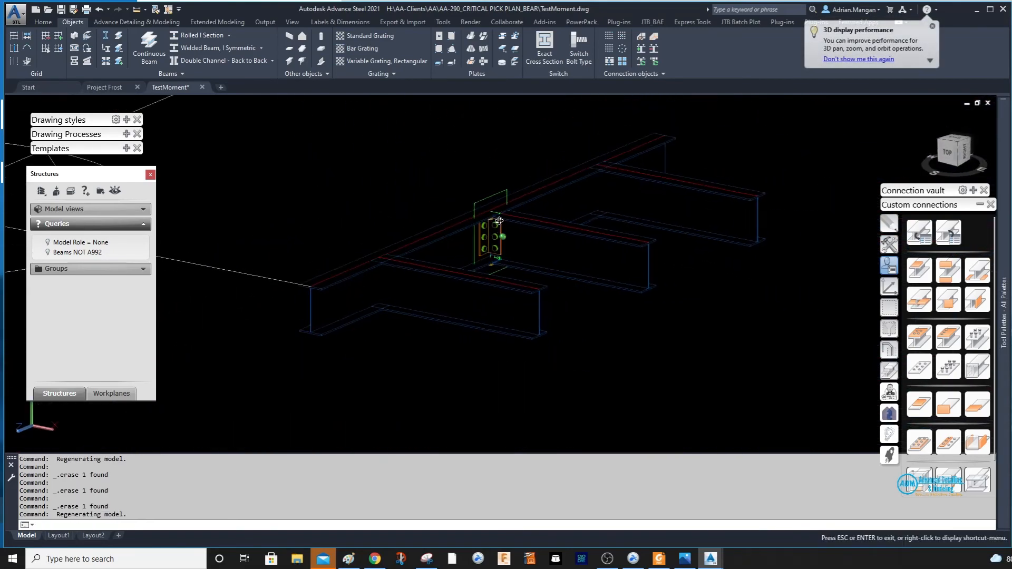
Step: Check with a window selection which objects make up the middle connection, and clear the selection
scroll(489, 234, "up", 2)
left_click(461, 176)
left_click(533, 306)
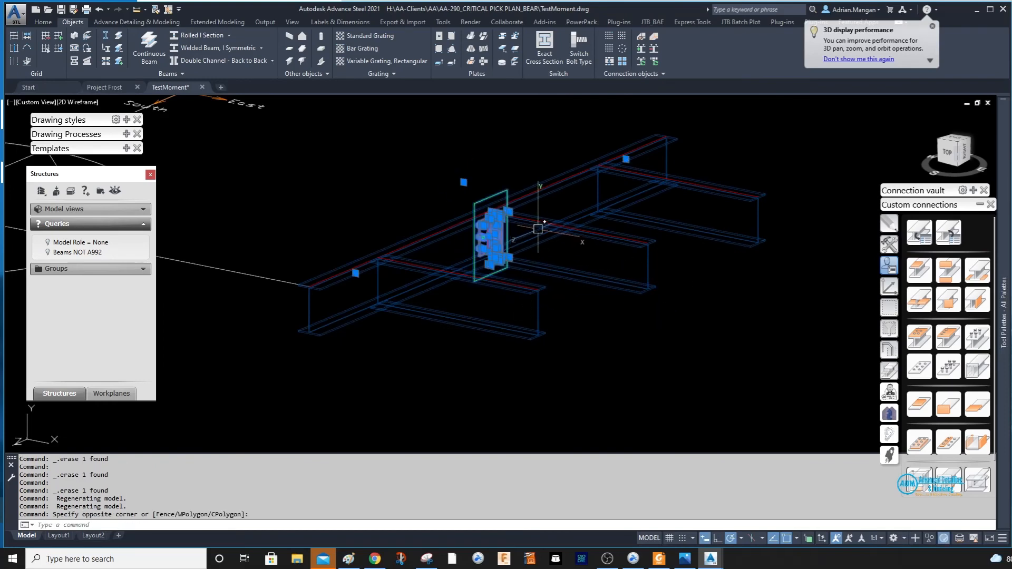
key("Escape")
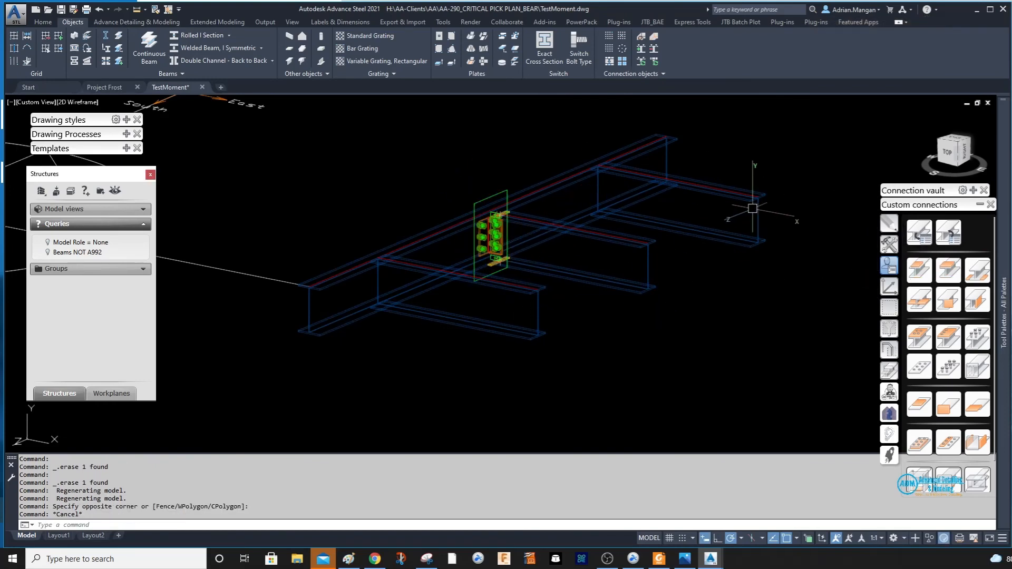
Step: Start a new 2 beams connection template with the main beam and the middle secondary beam as input beams
left_click(915, 235)
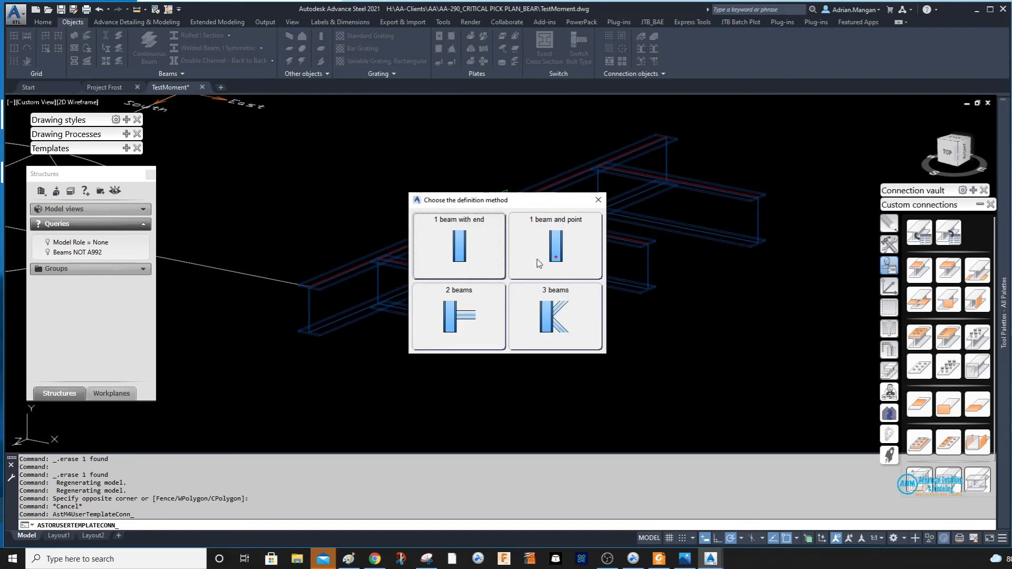
left_click(490, 295)
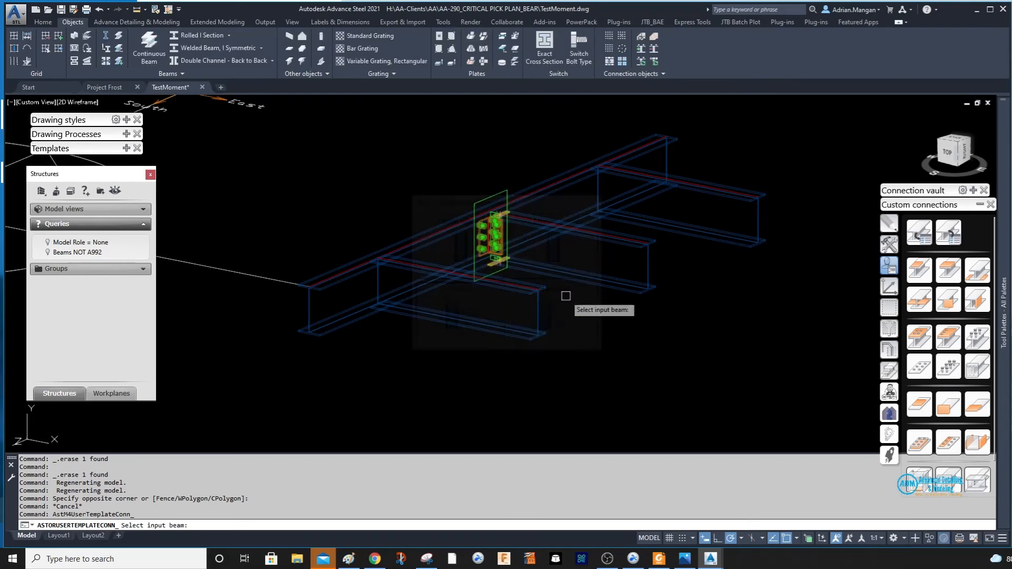
left_click(427, 235)
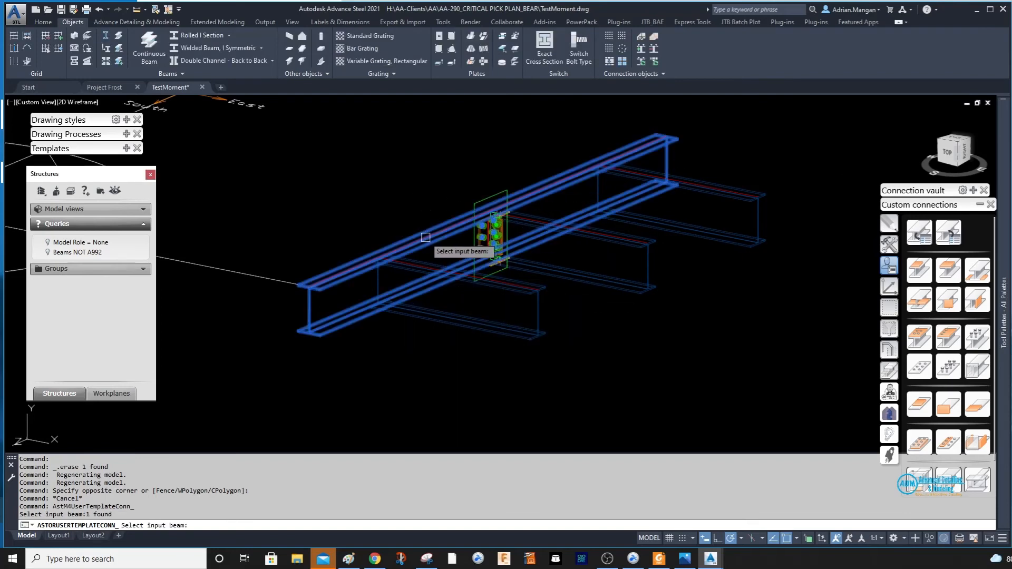
left_click(524, 219)
key("Return")
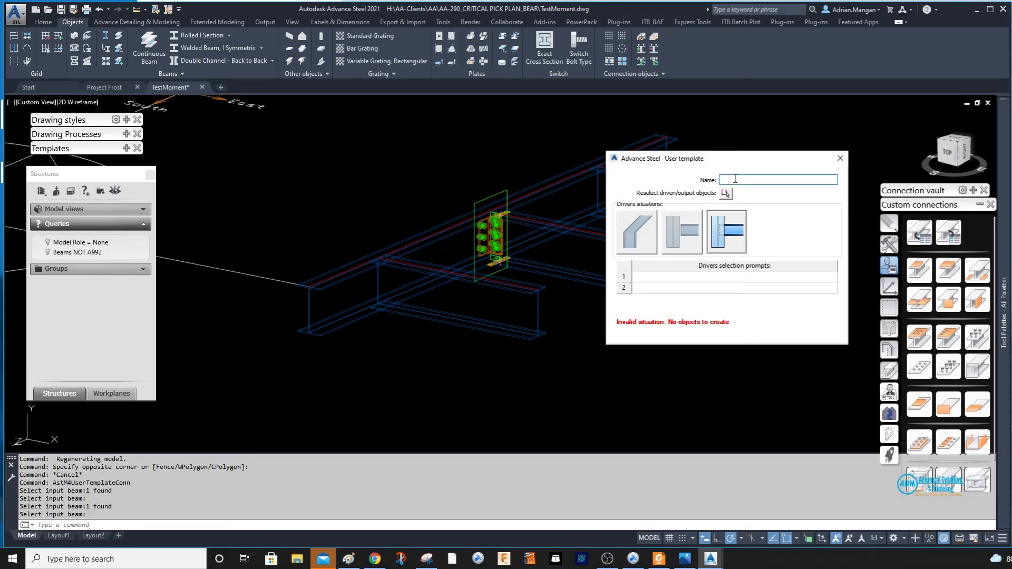
Step: Name the template 1 and window-select all middle connection objects as its output, without the beams
left_click(725, 194)
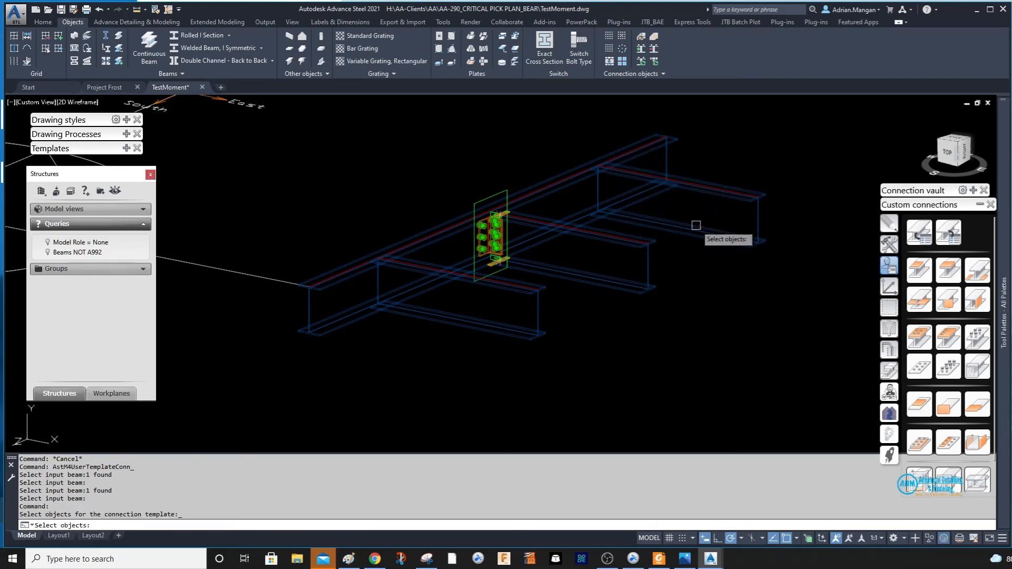
left_click(449, 181)
left_click(530, 286)
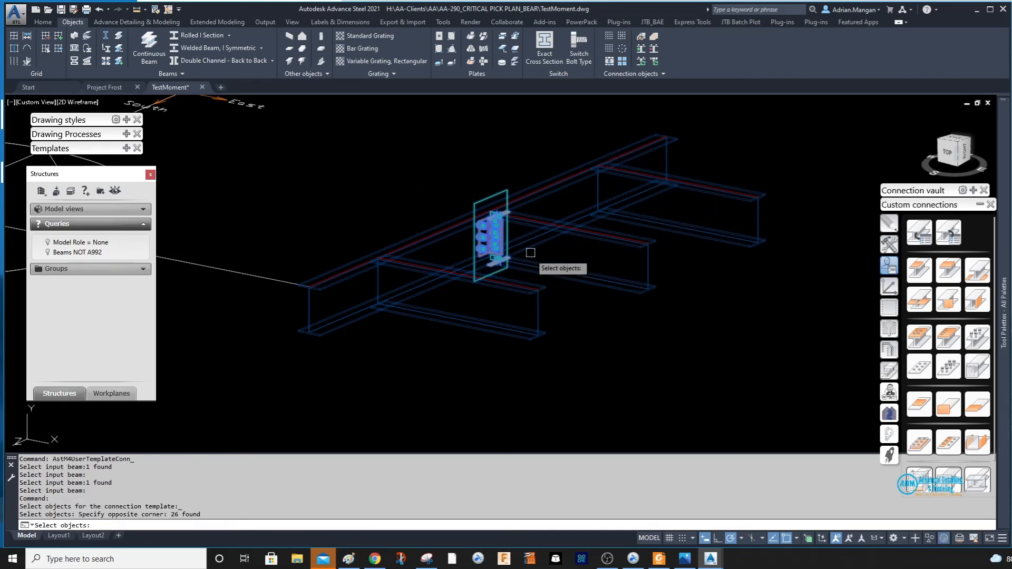
key("Return")
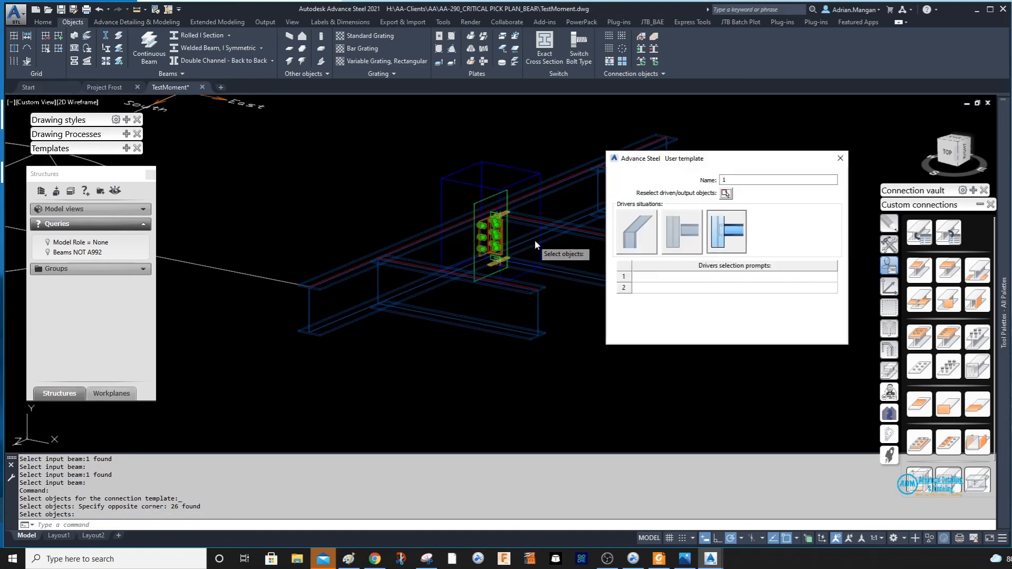
Step: Choose the middle driver situation, set the driver selection prompts to Main and Secondary, and finish the template definition
left_click(689, 240)
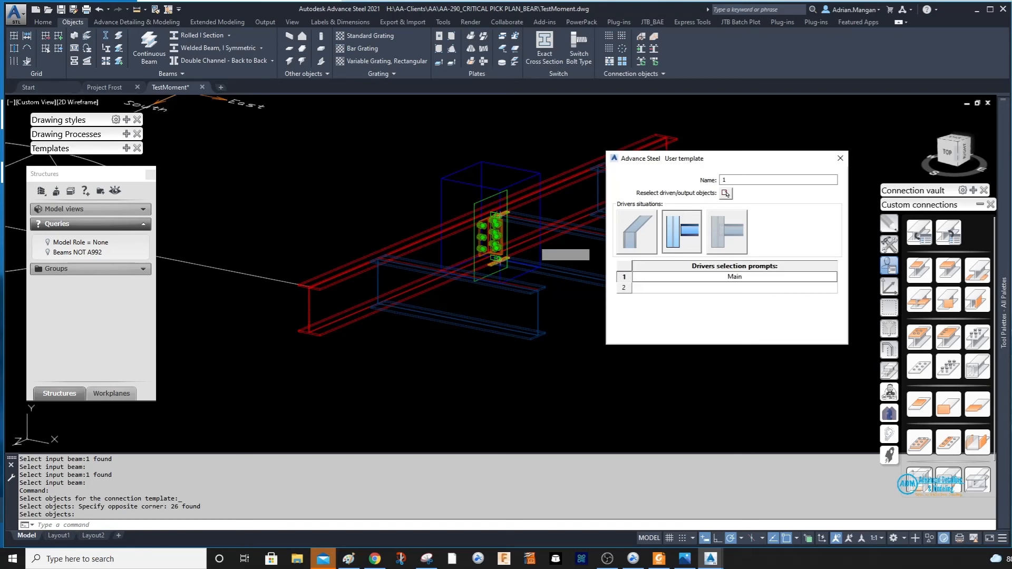
type("Main")
left_click(730, 289)
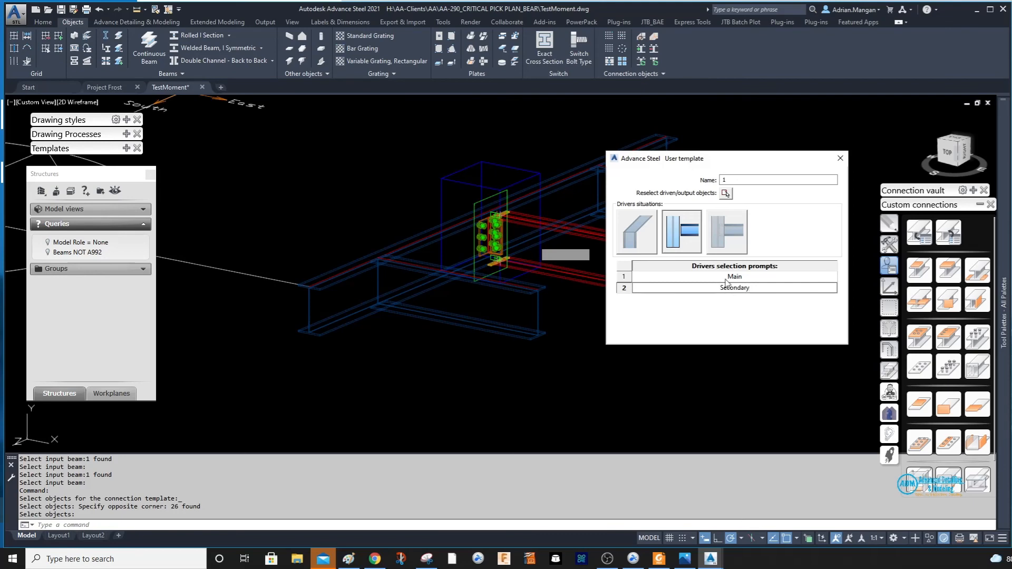
left_click(840, 158)
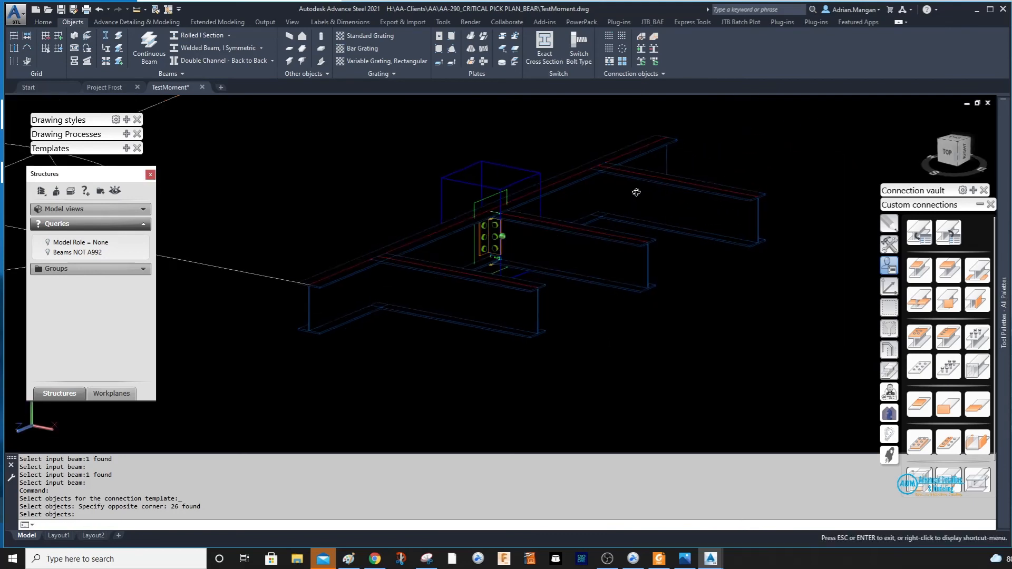
Step: Insert template 1 from TestMoment.dwg between the main beam and the rear secondary beam, inspect it, and close its properties
left_click(952, 241)
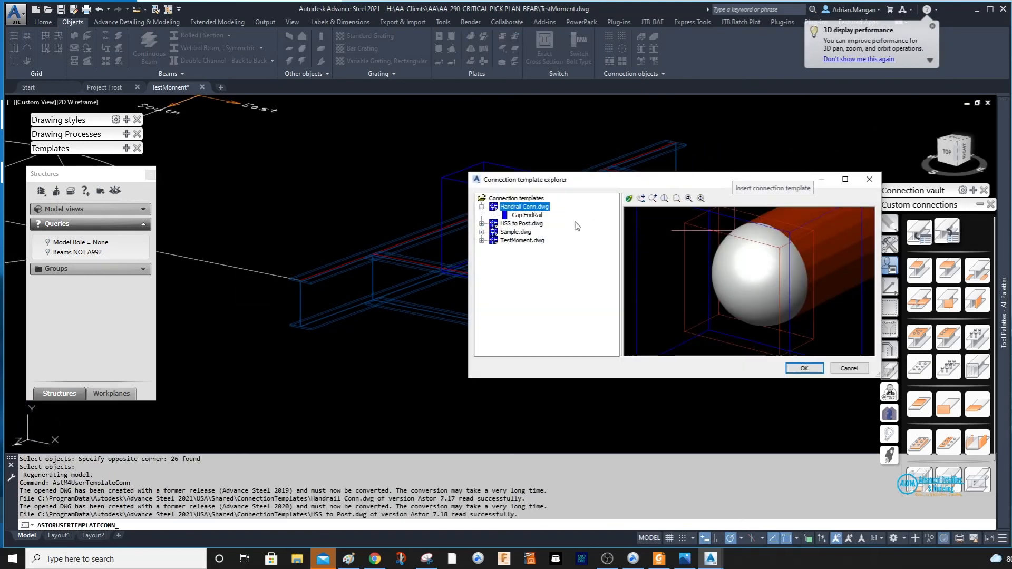
left_click(521, 241)
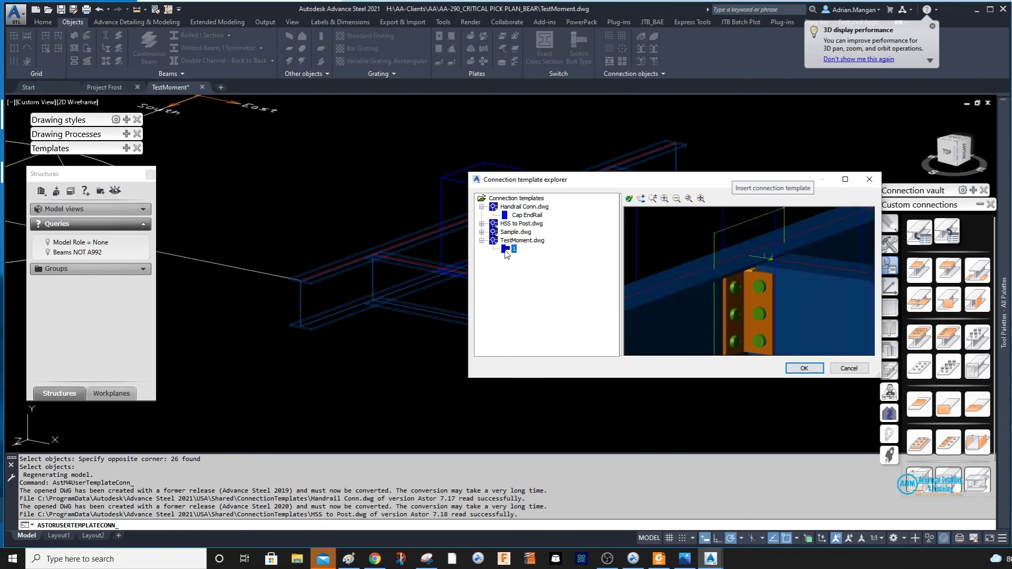
left_click(806, 369)
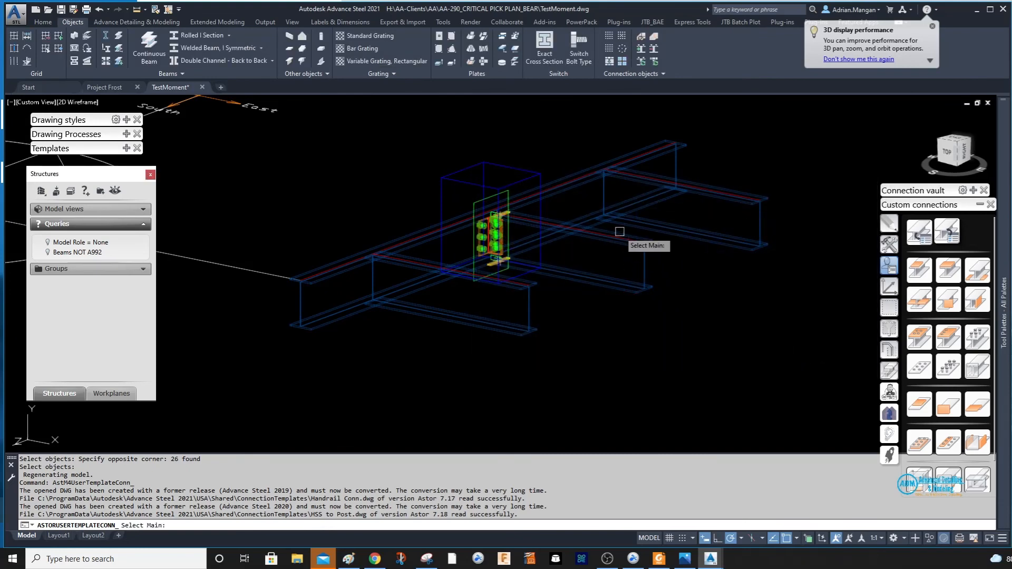
scroll(633, 174, "up", 5)
left_click(568, 190)
left_click(601, 188)
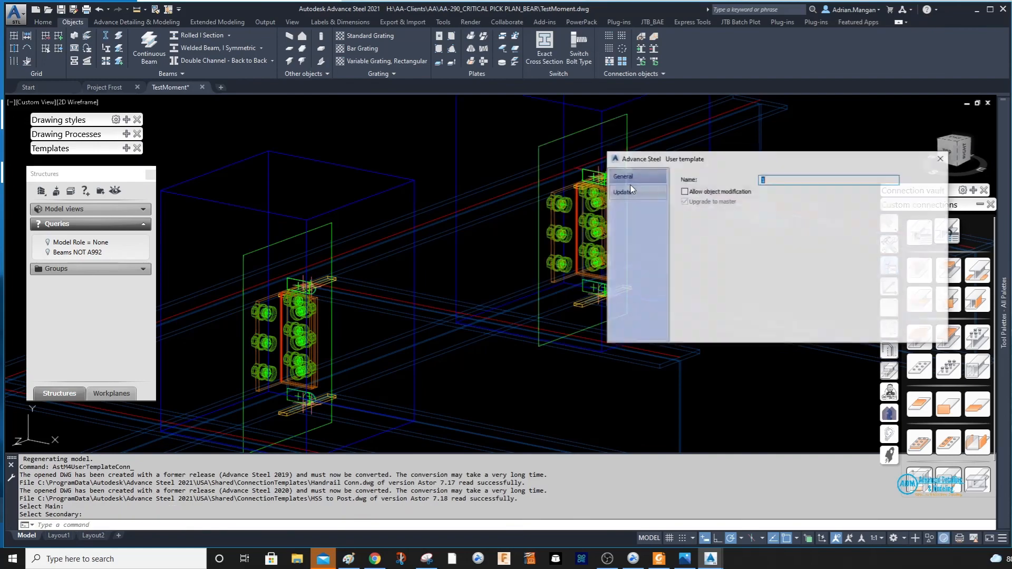
middle_click_drag(560, 181, 410, 213)
scroll(365, 214, "up", 5)
scroll(398, 210, "down", 6)
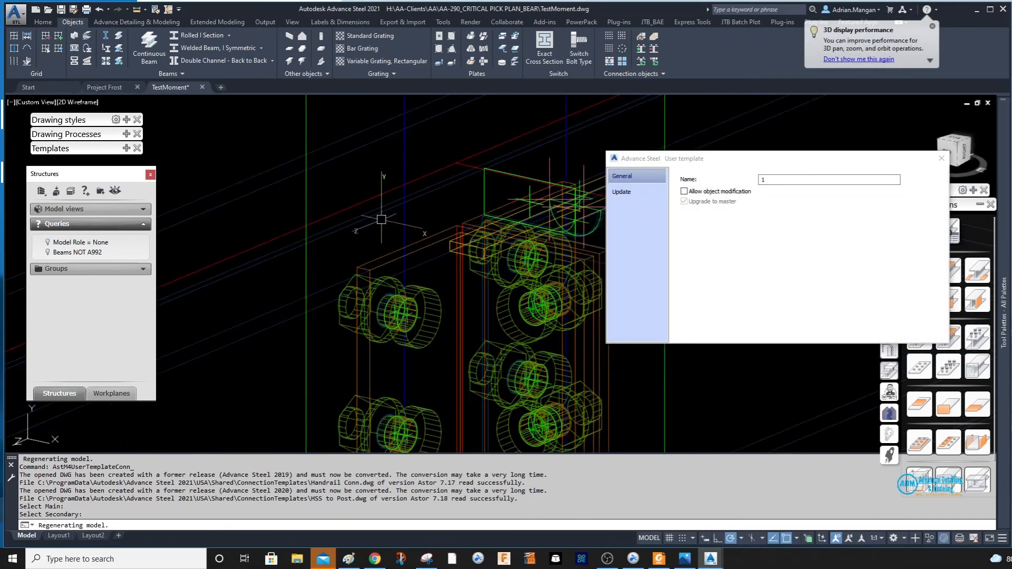
left_click(942, 158)
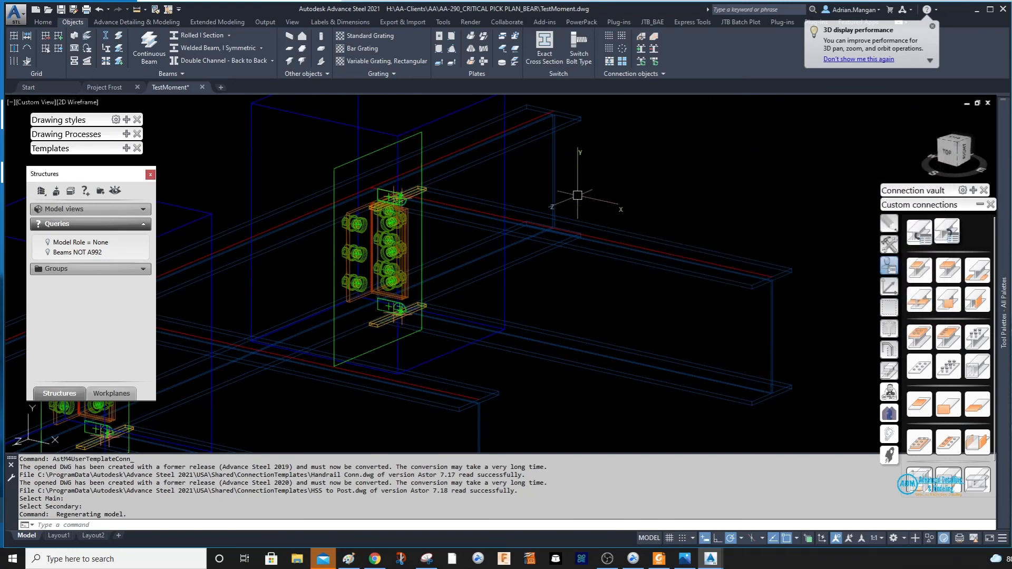
Step: Try to transfer the rear template connection to the main beam and the front secondary beam with the connection transfer tool
scroll(421, 177, "down", 5)
scroll(432, 178, "up", 2)
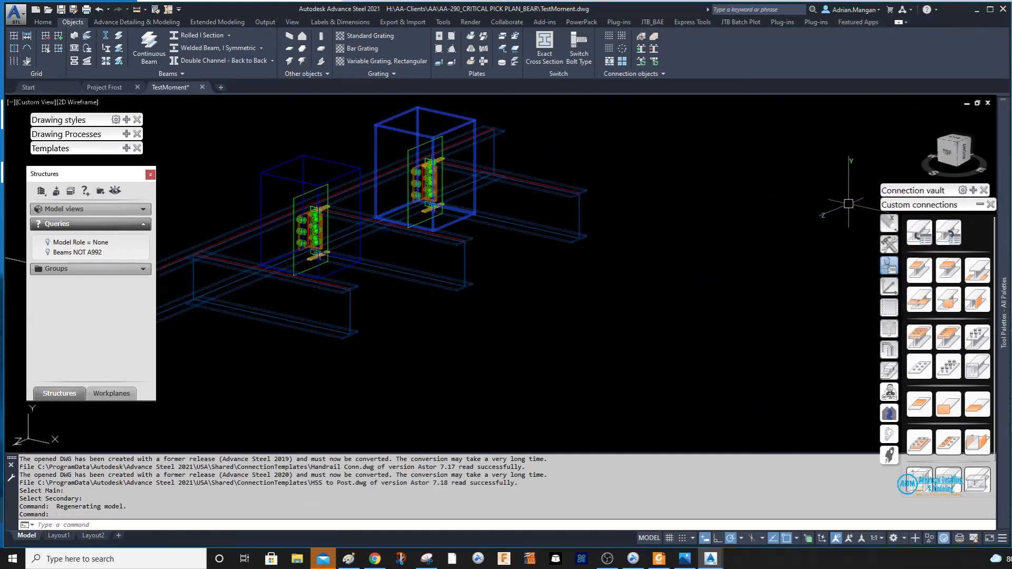
left_click(889, 244)
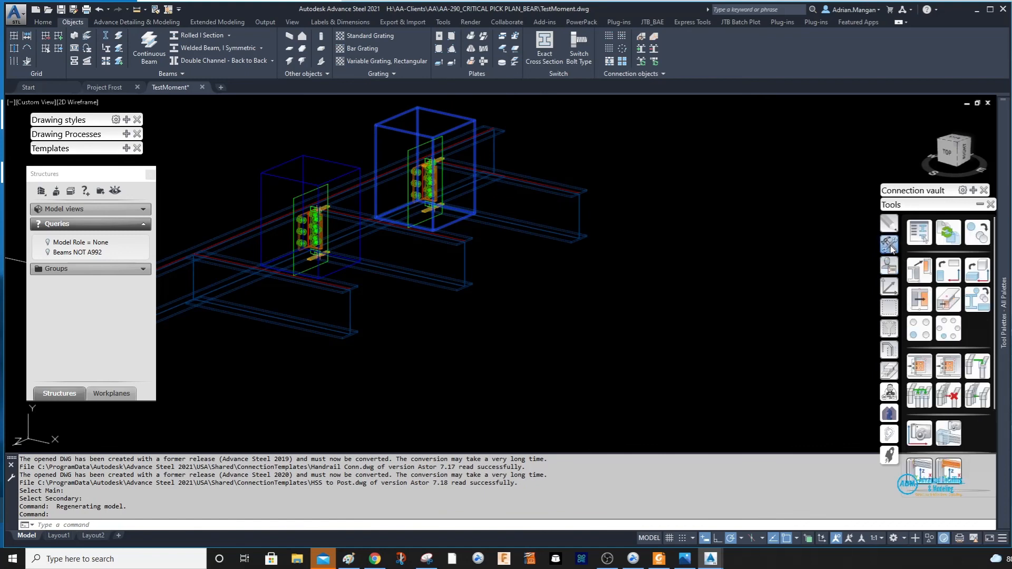
left_click(948, 365)
middle_click_drag(233, 251, 305, 262)
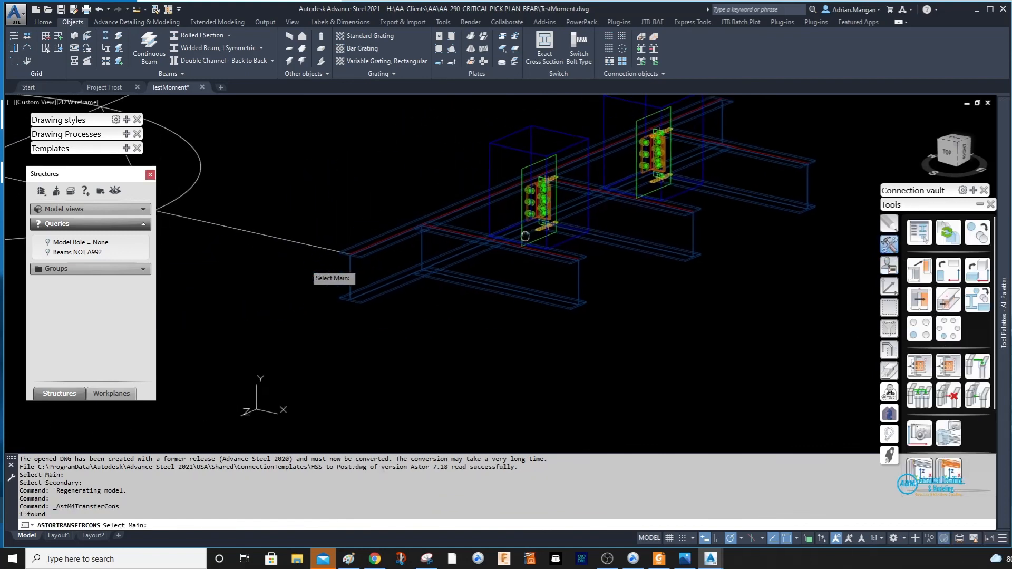
left_click(413, 240)
left_click(422, 239)
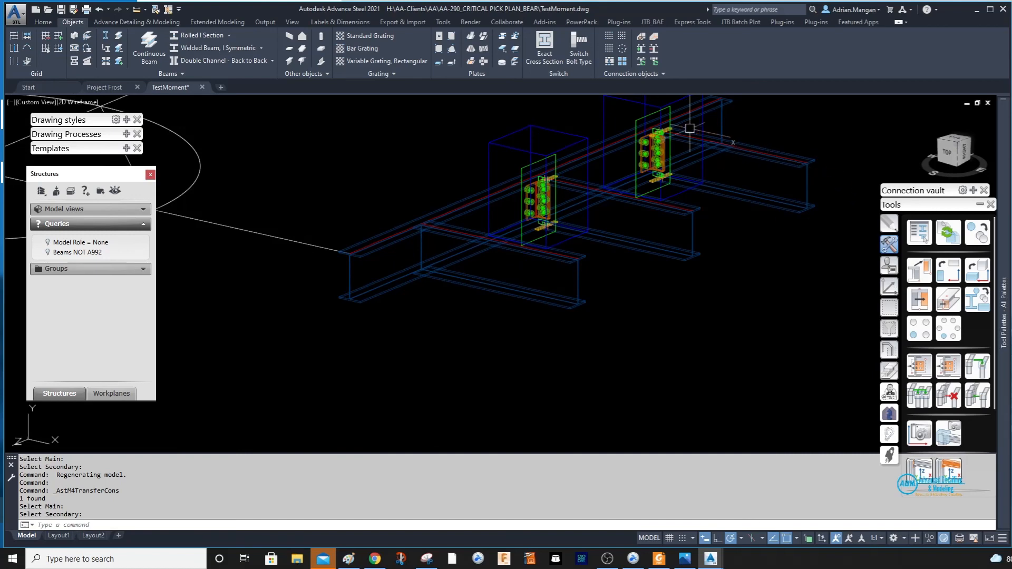
Step: Transfer the rear template connection to the main beam and the front secondary beam with the multiple transfer tool
left_click(646, 100)
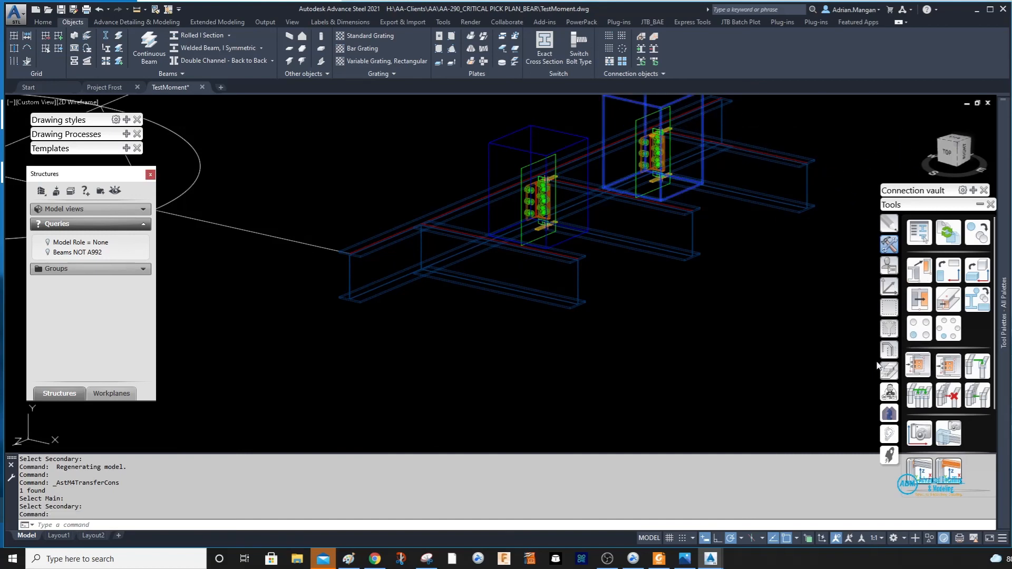
key("Return")
left_click(397, 239)
left_click(448, 234)
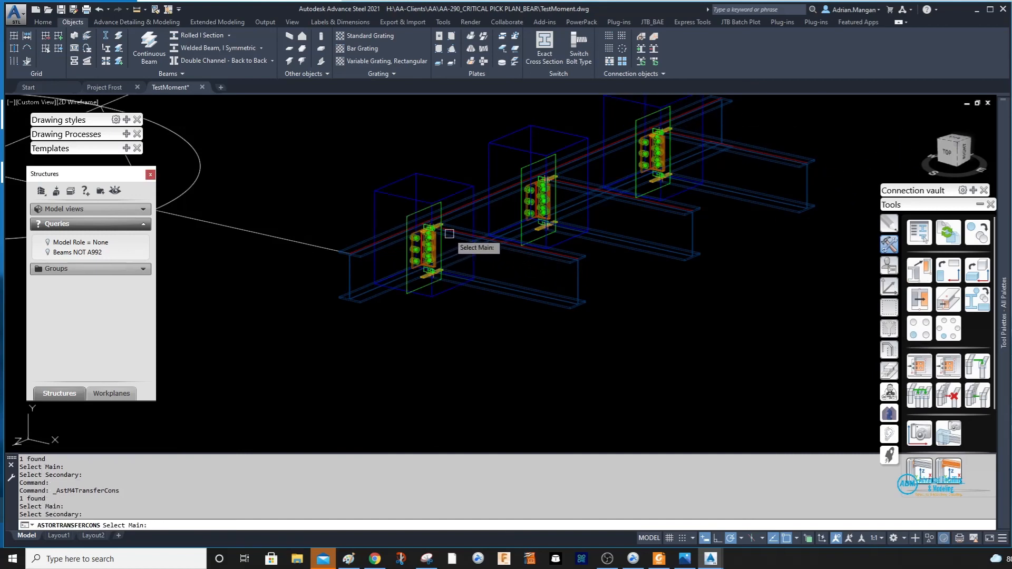
key("Escape")
Step: Examine the bolts, plates and cope cuts of the front secondary beam's connection up close
scroll(436, 235, "up", 5)
middle_click_drag(435, 235, 578, 200, "shift")
scroll(434, 209, "up", 5)
scroll(467, 206, "down", 4)
scroll(464, 201, "down", 4)
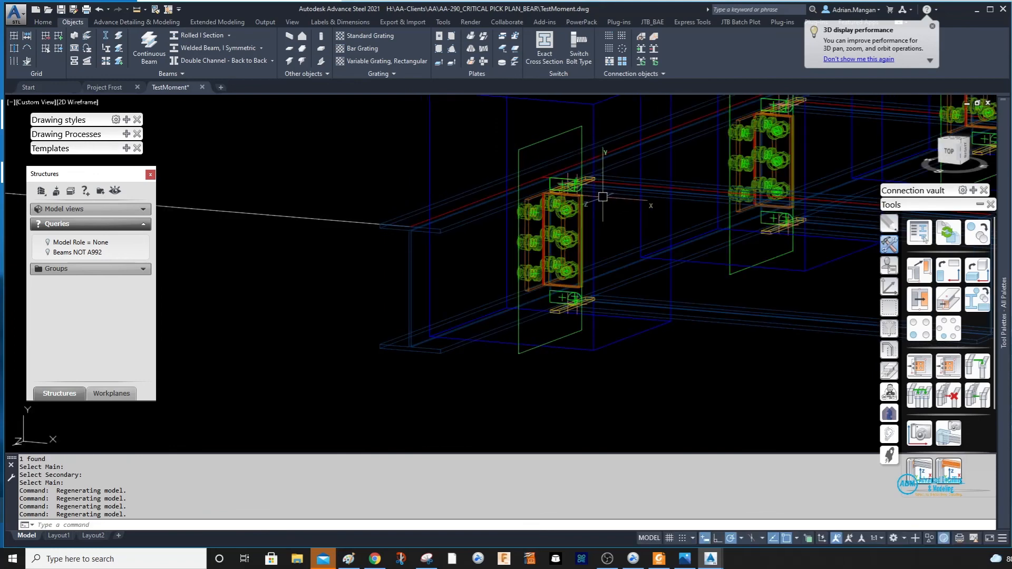